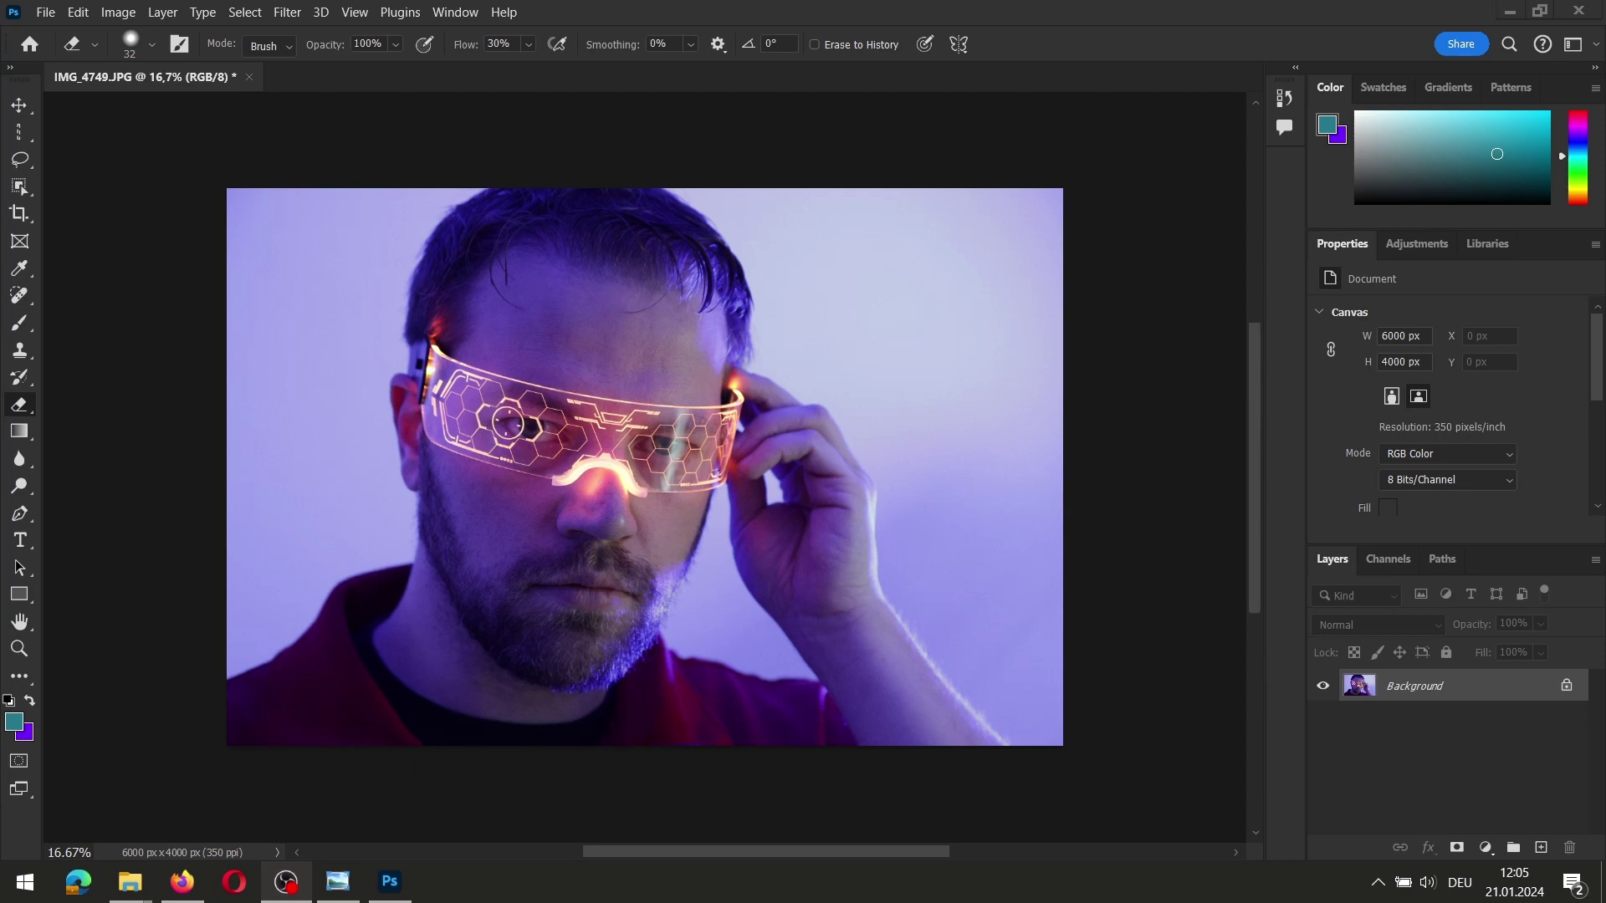
- Duplicate the background layer and convert the copy into a smart object for re-editable smart filters
click(1439, 688)
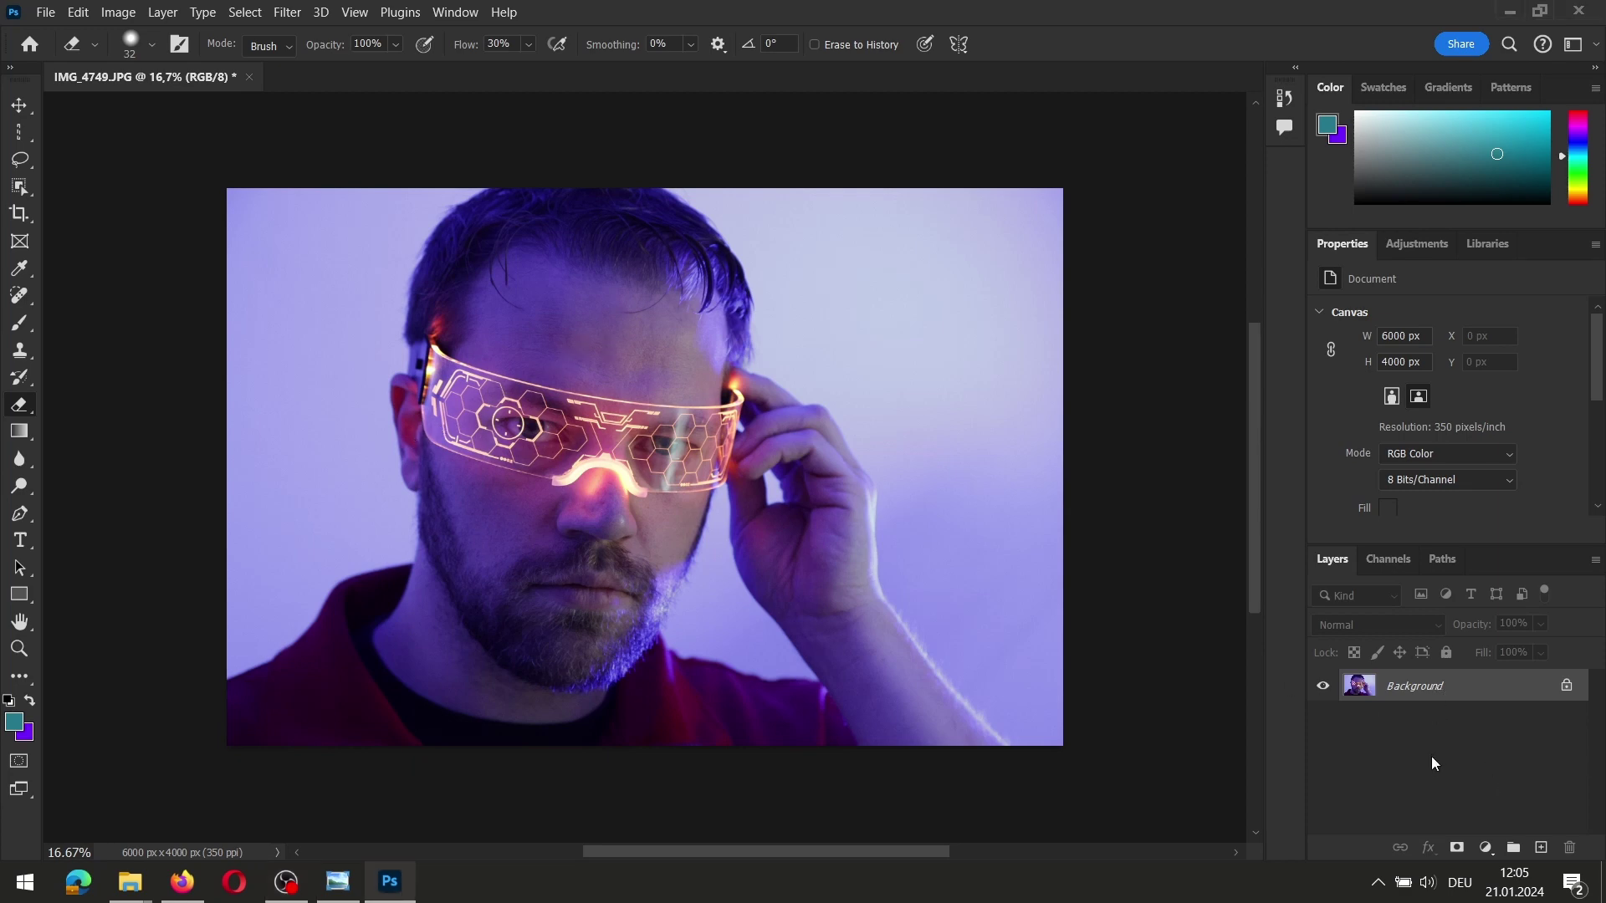
key(ctrl+j)
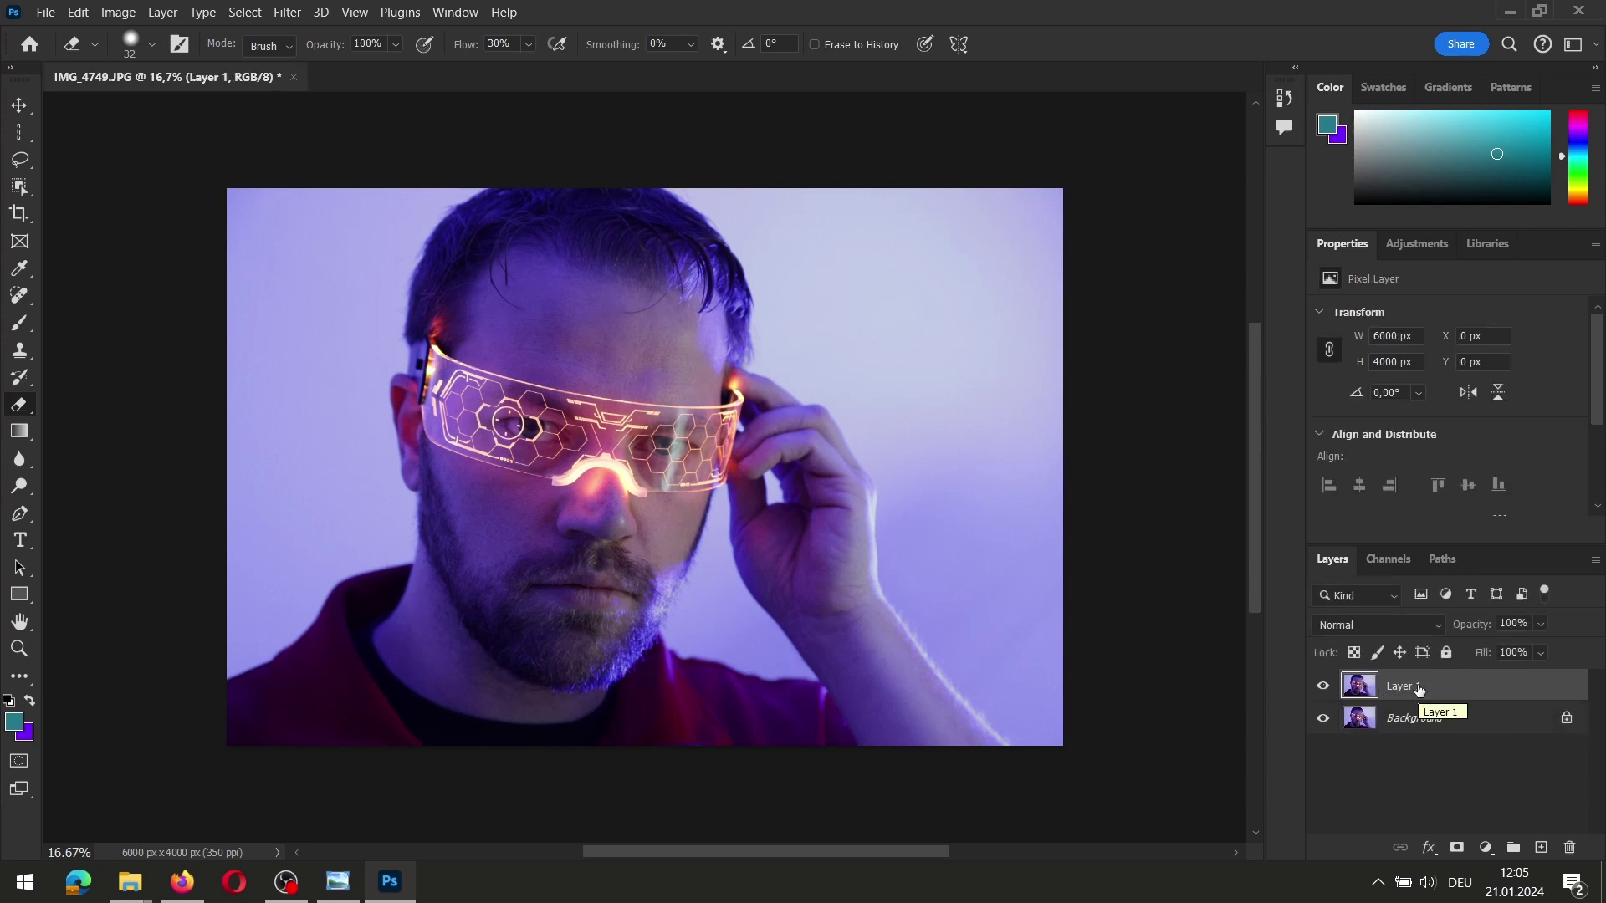
click(287, 15)
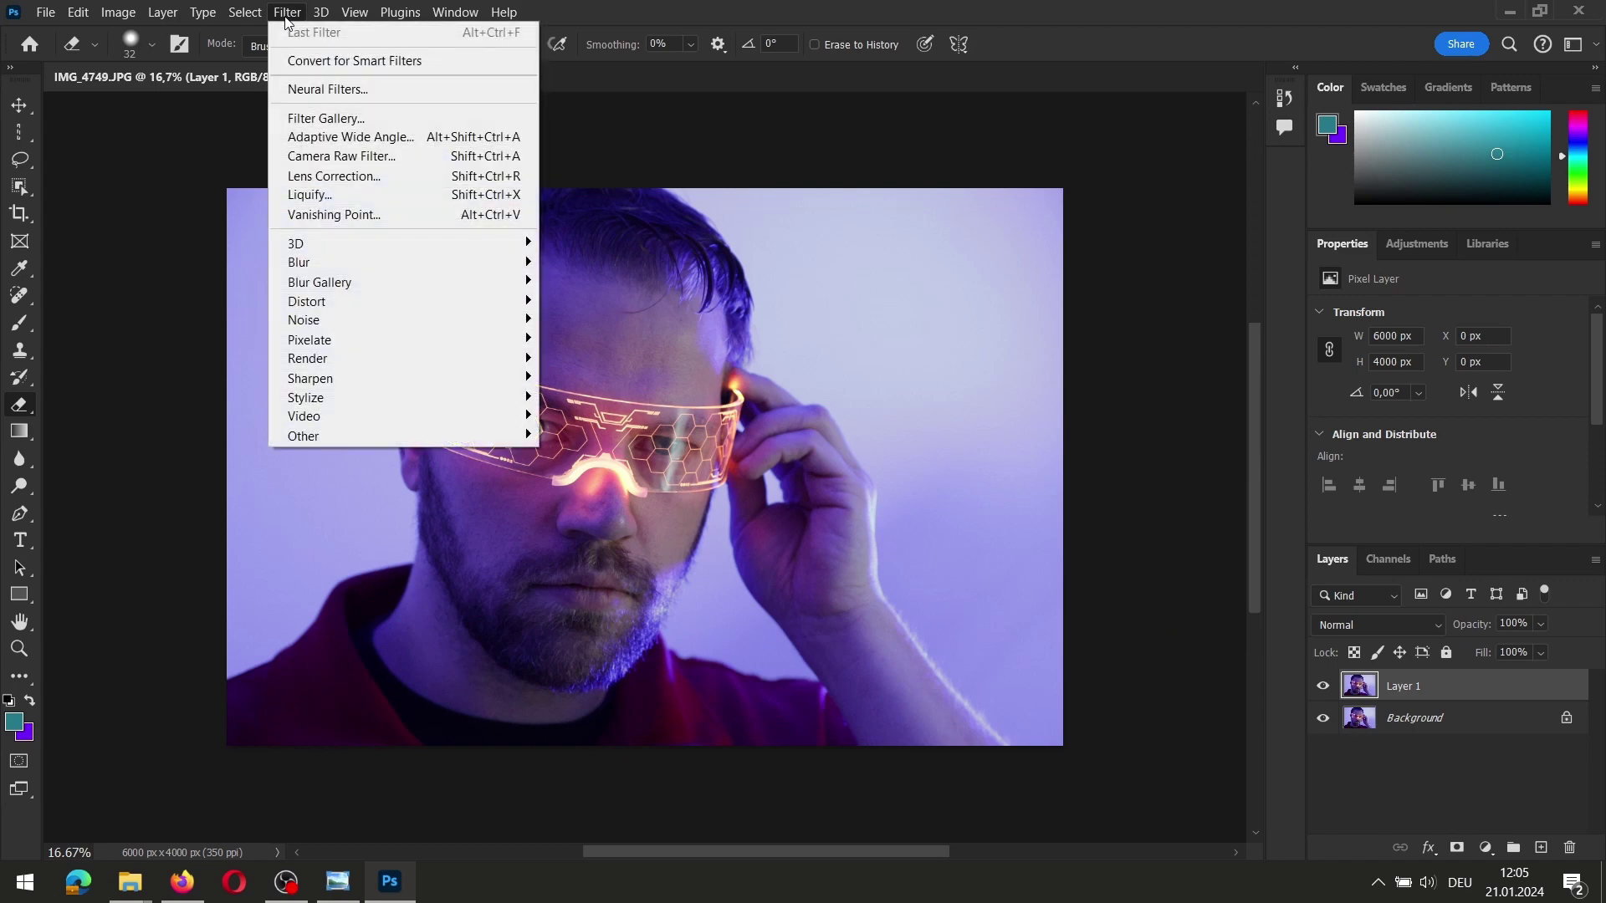
click(323, 61)
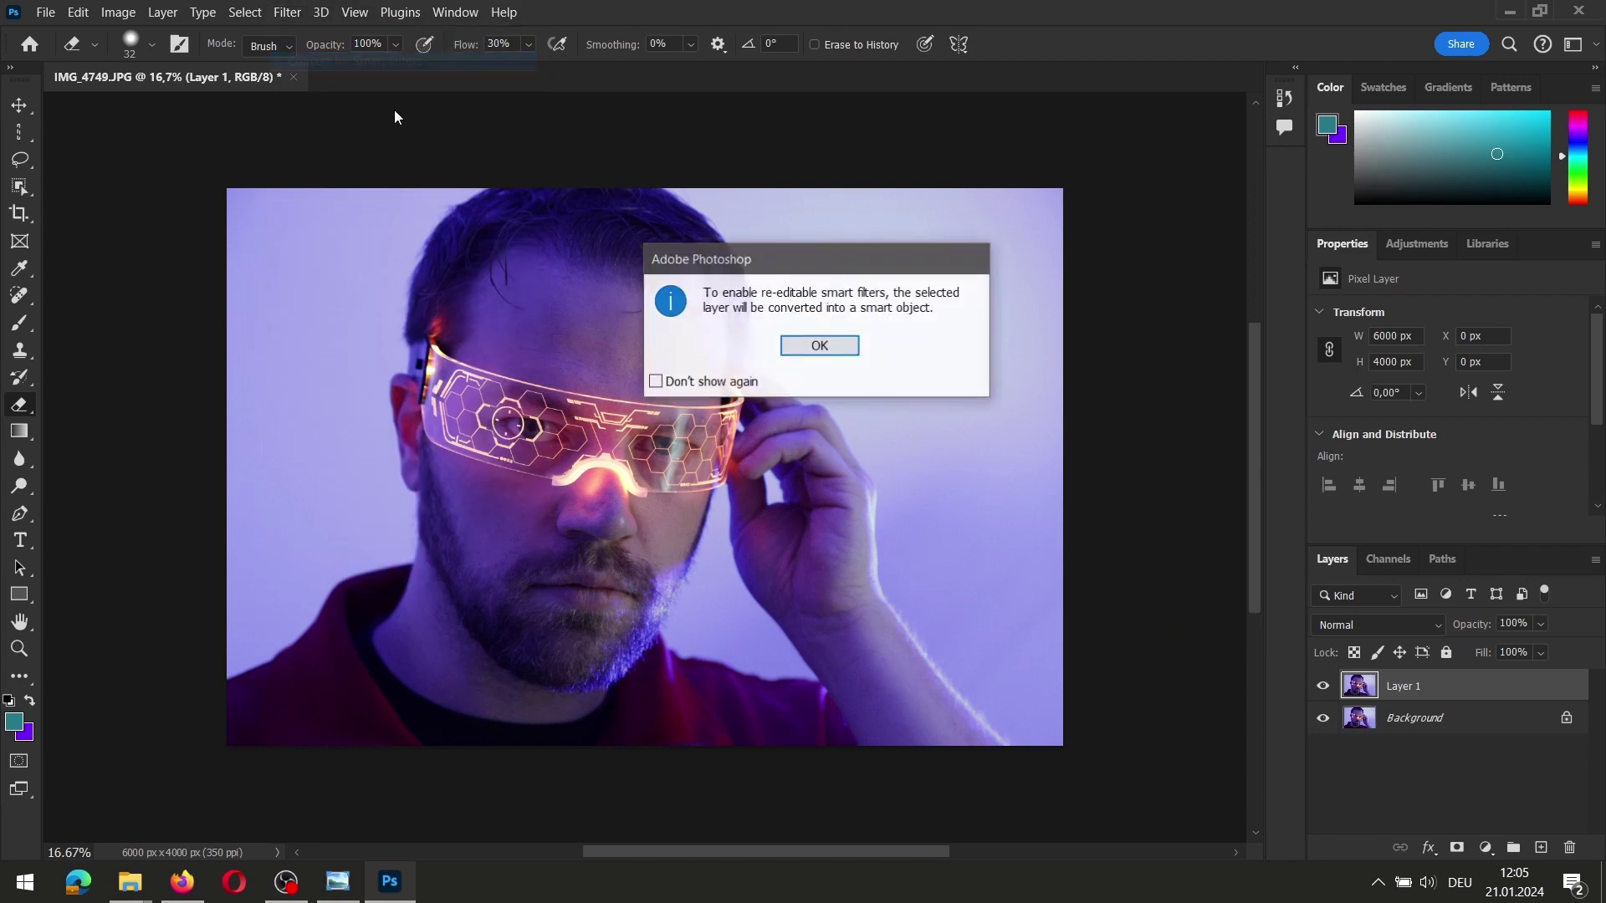
click(807, 338)
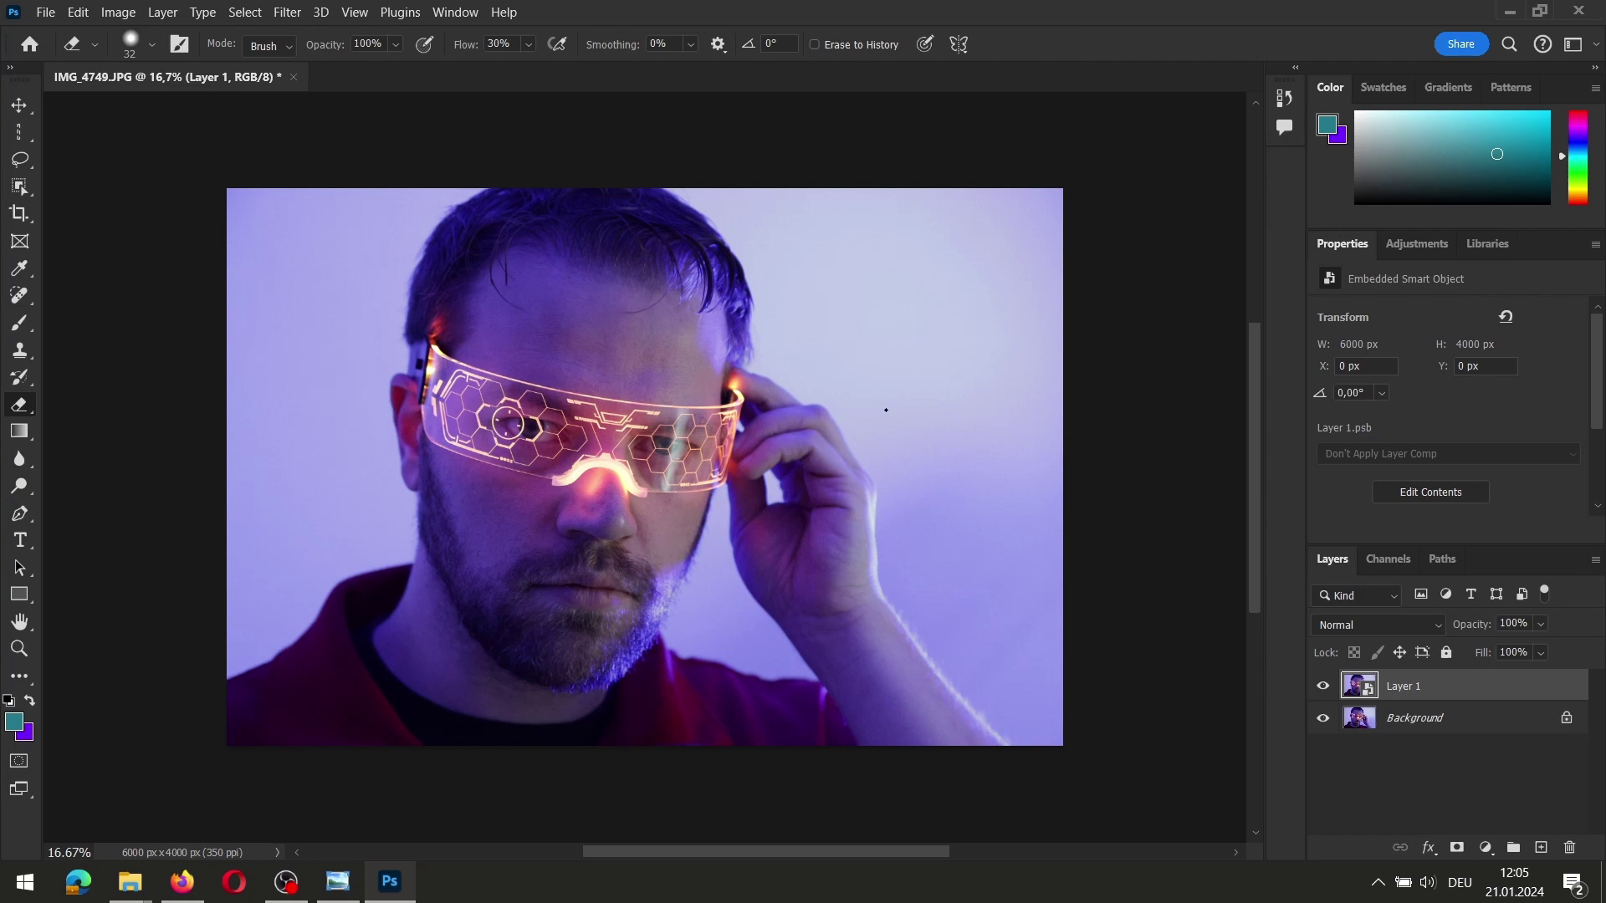
- Open the Camera Raw filter on the smart object and lower the overall exposure to -2.00
click(287, 14)
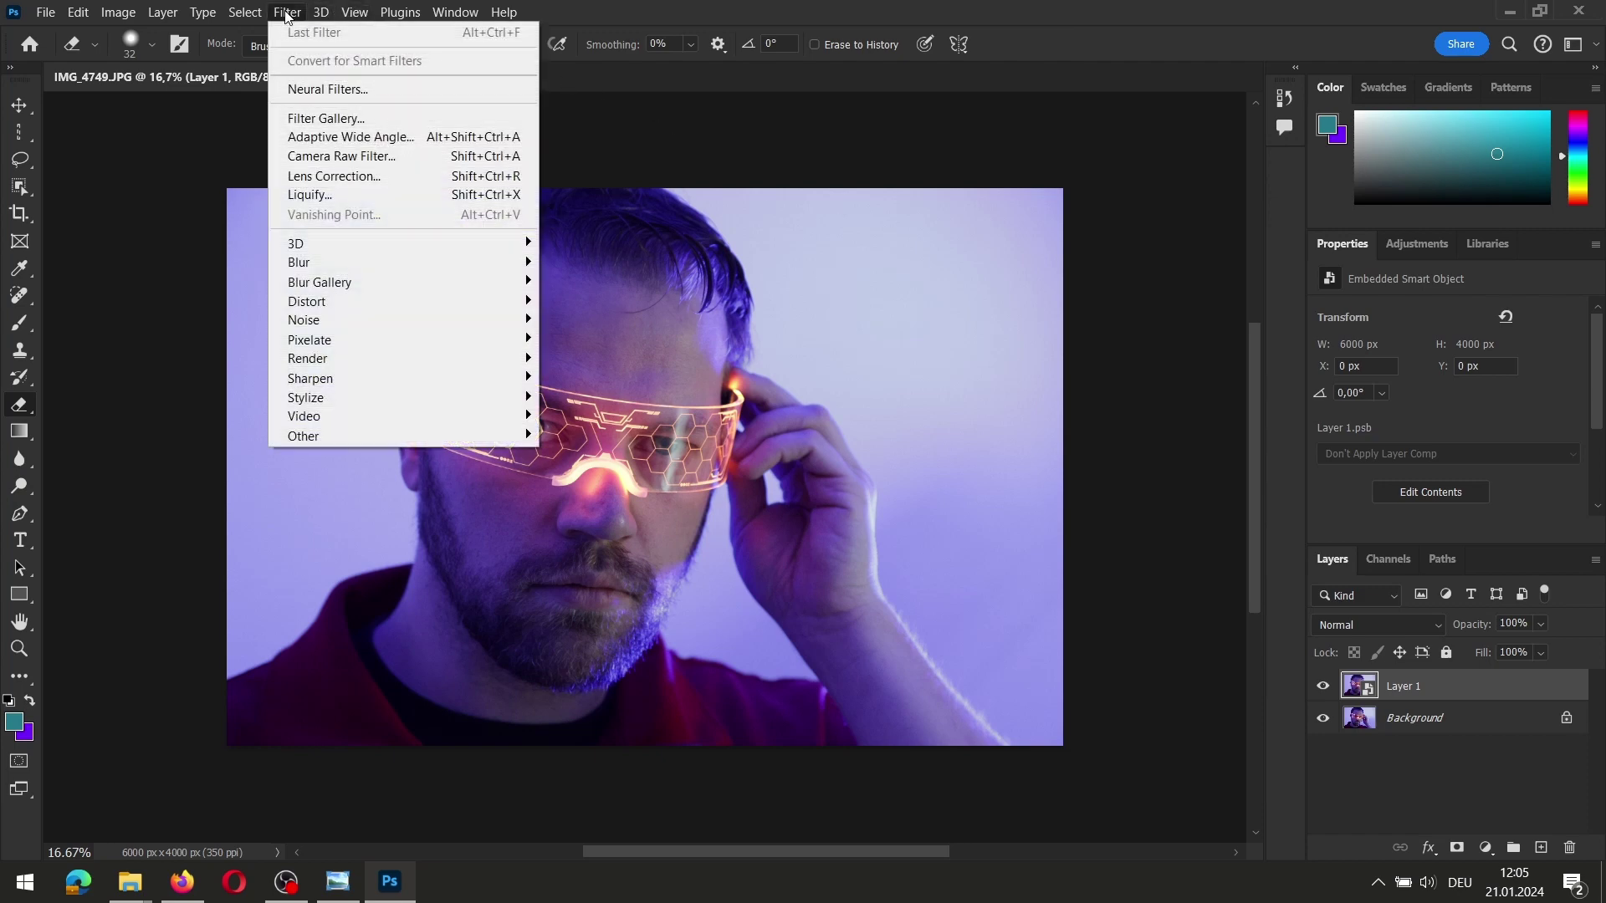
click(368, 156)
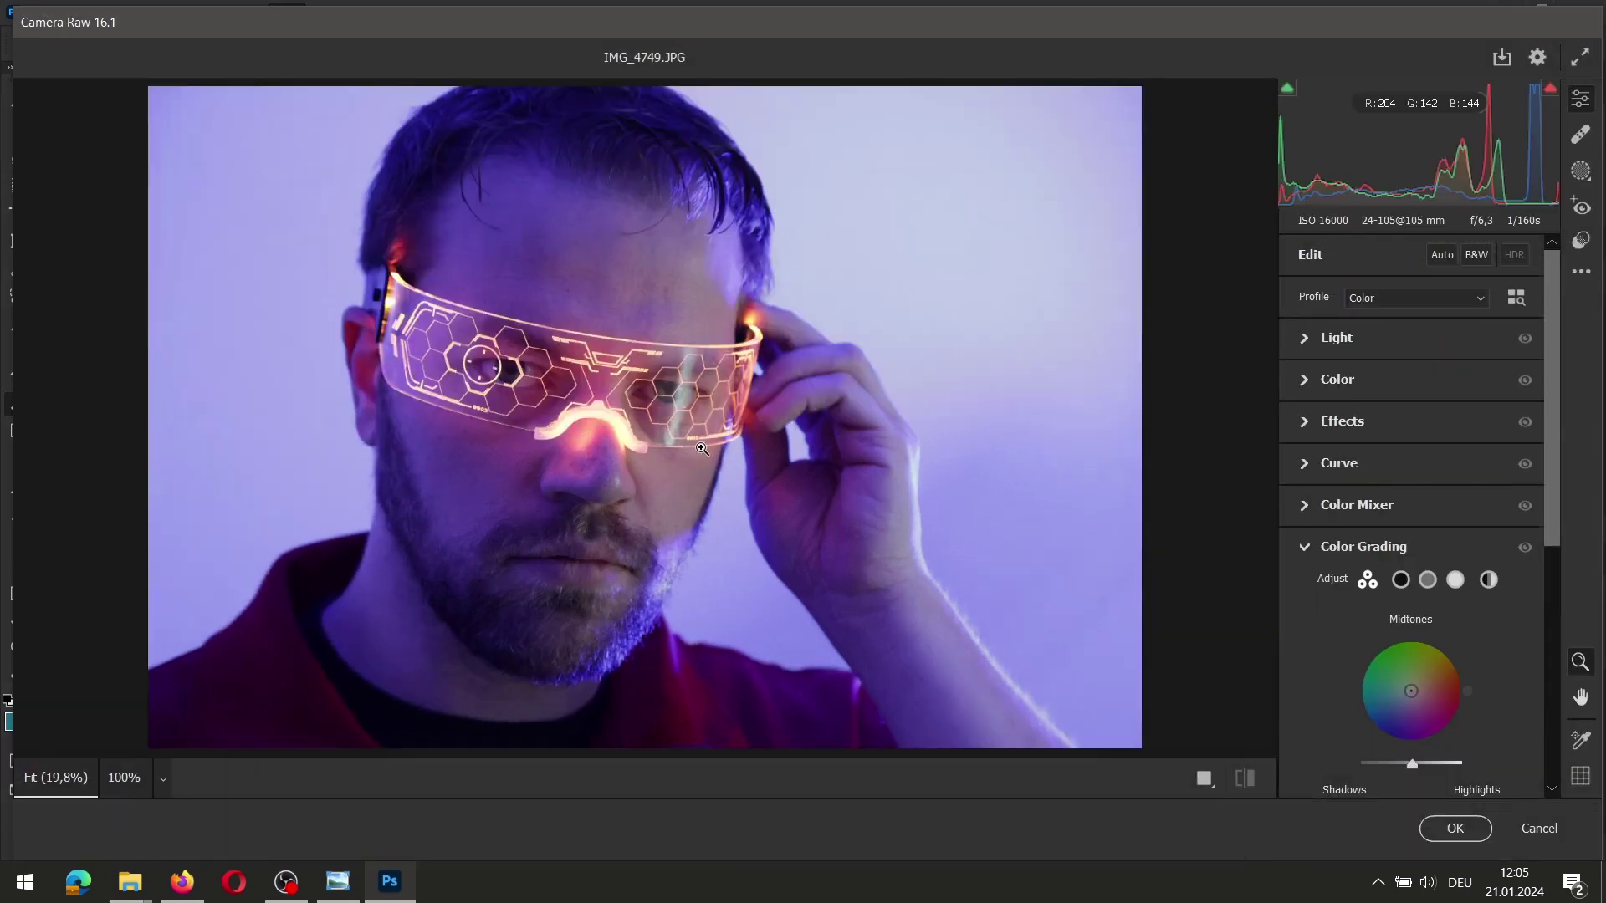
click(1336, 337)
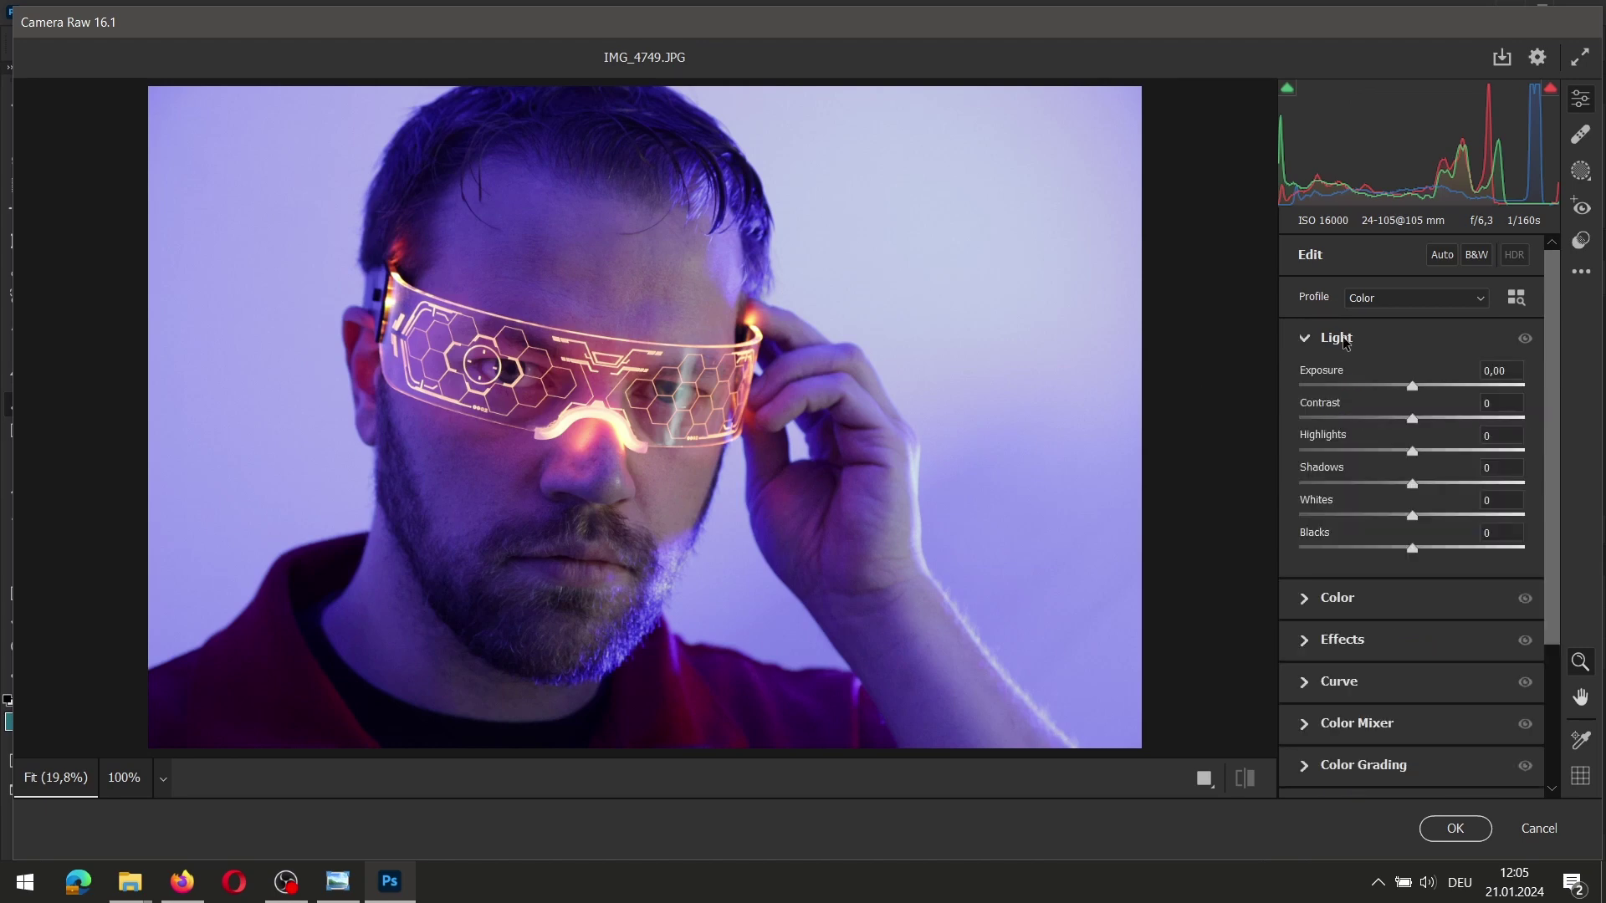
drag(1412, 387, 1368, 385)
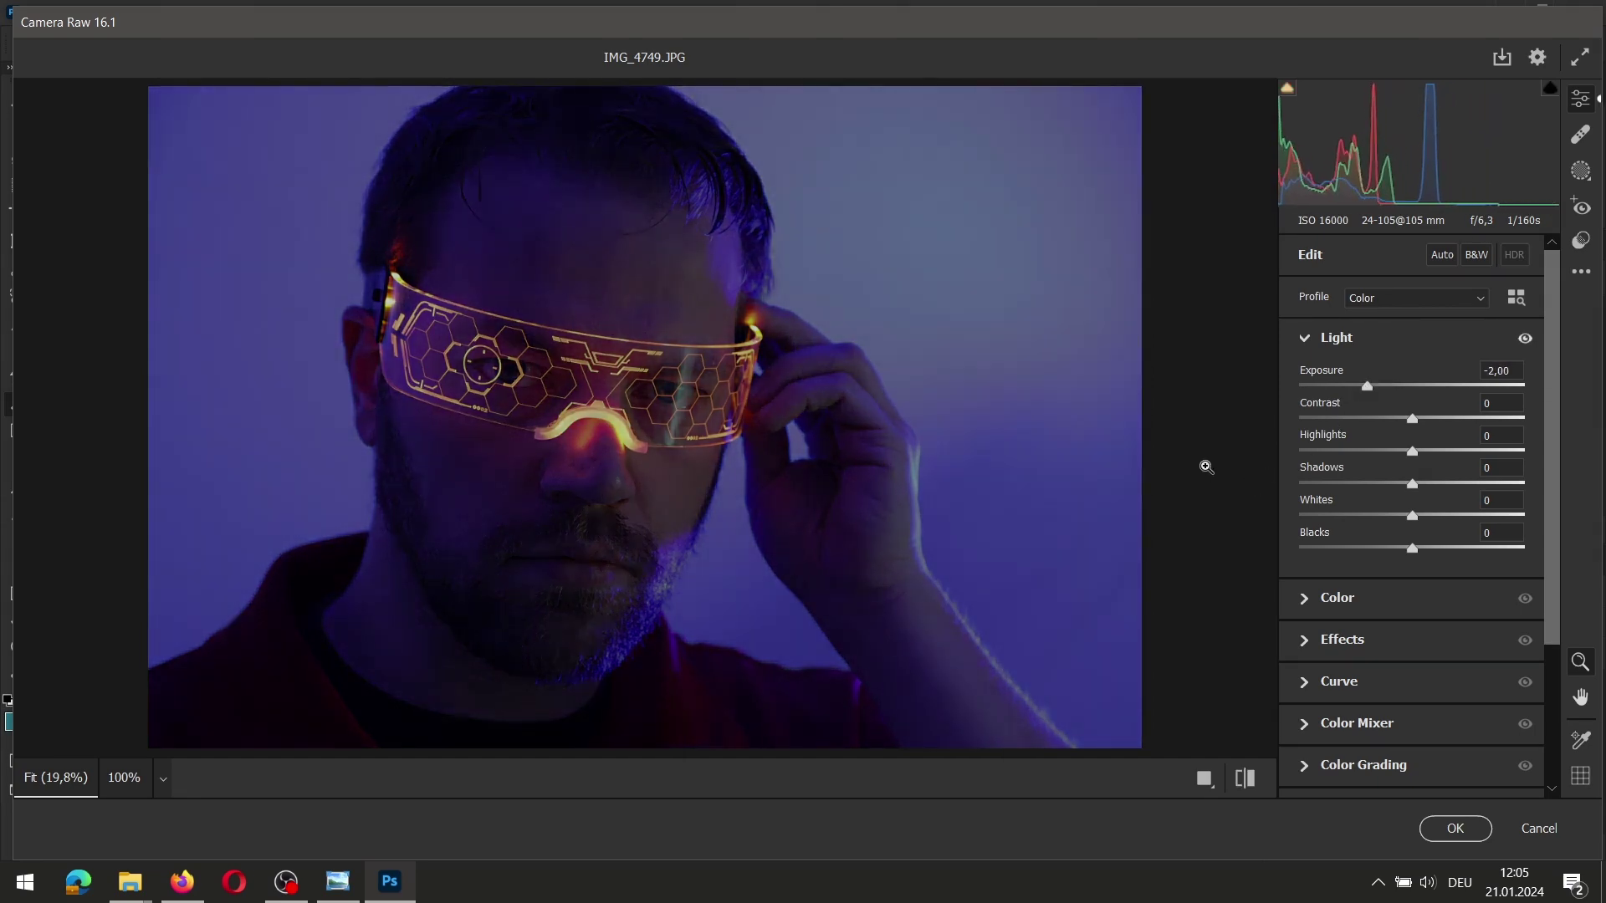
- Create a mask that selects the subject and raise its exposure to +2.35
click(1581, 172)
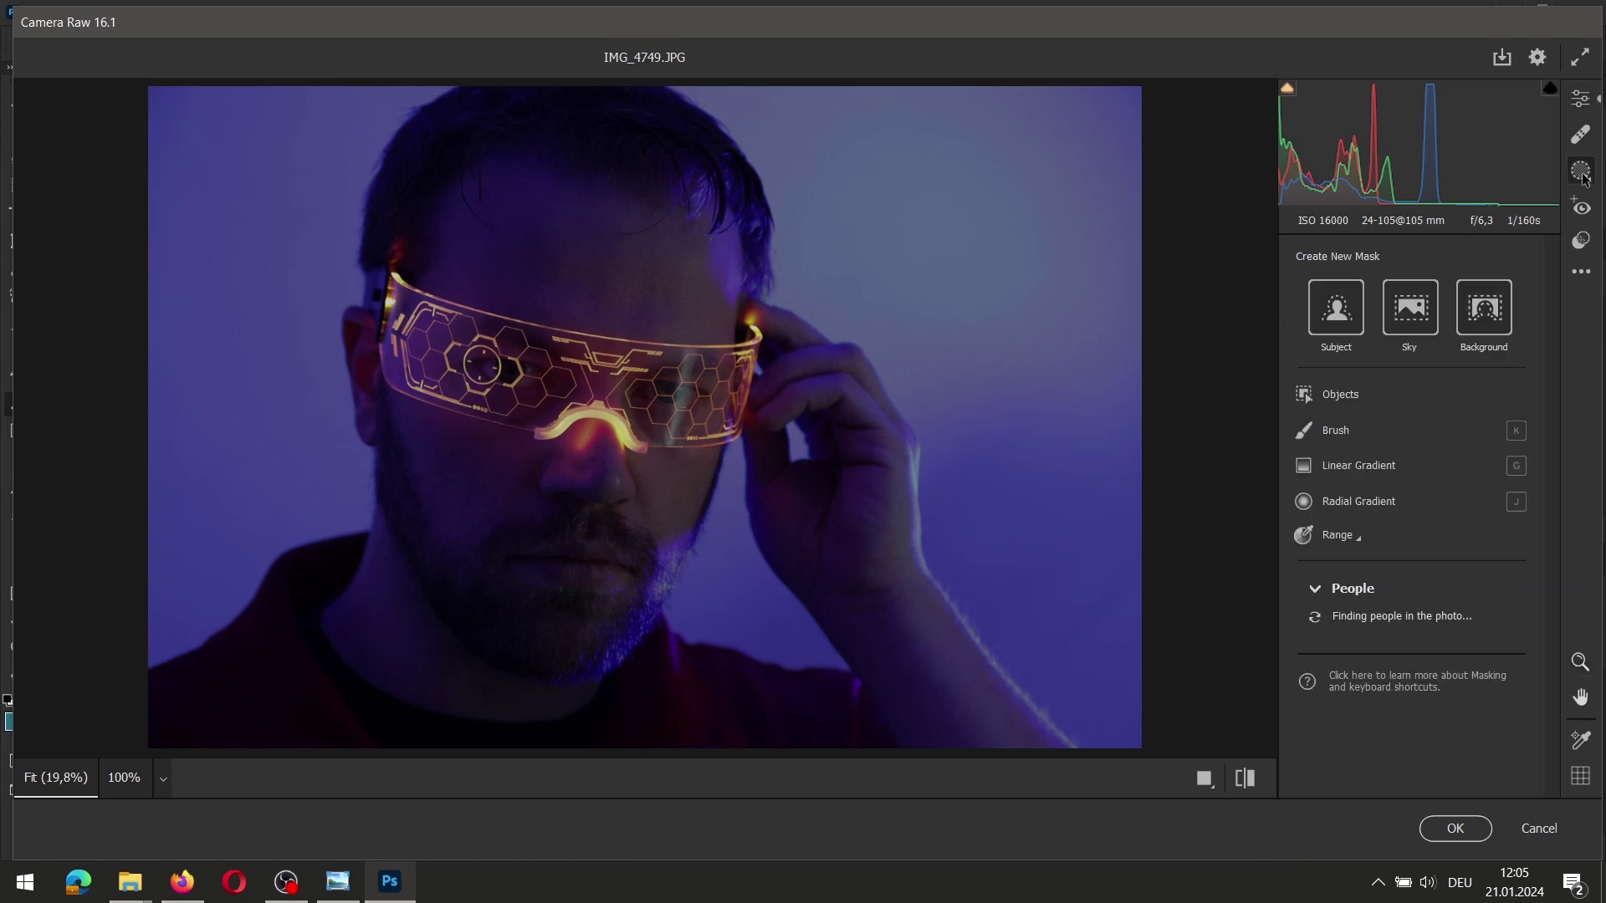
click(1342, 312)
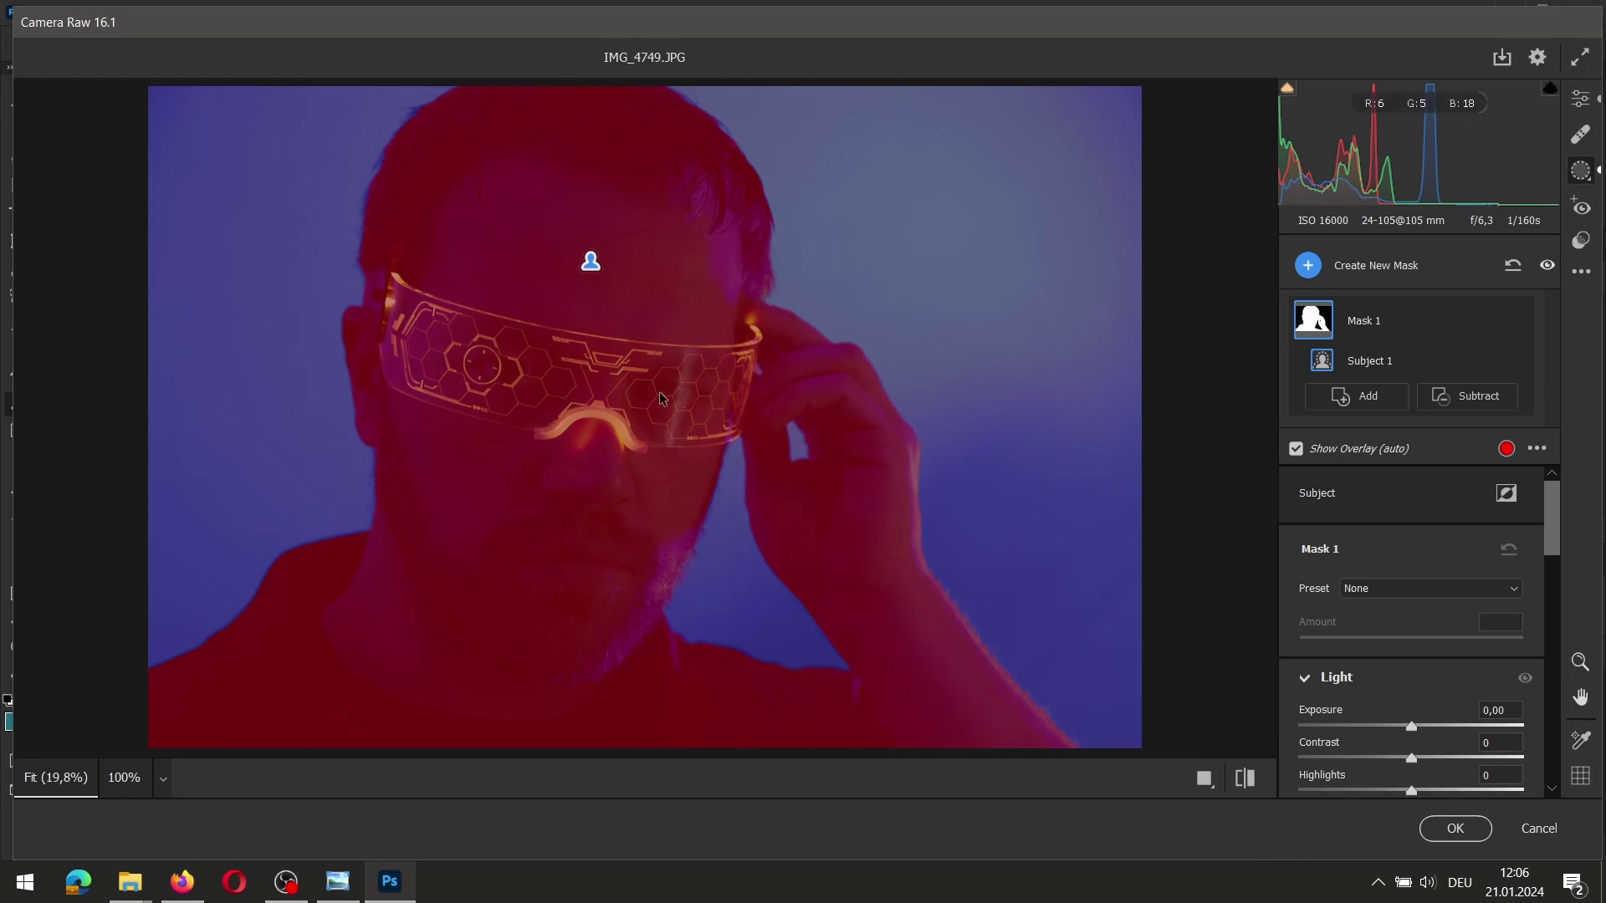
scroll(1429, 600, down, 3)
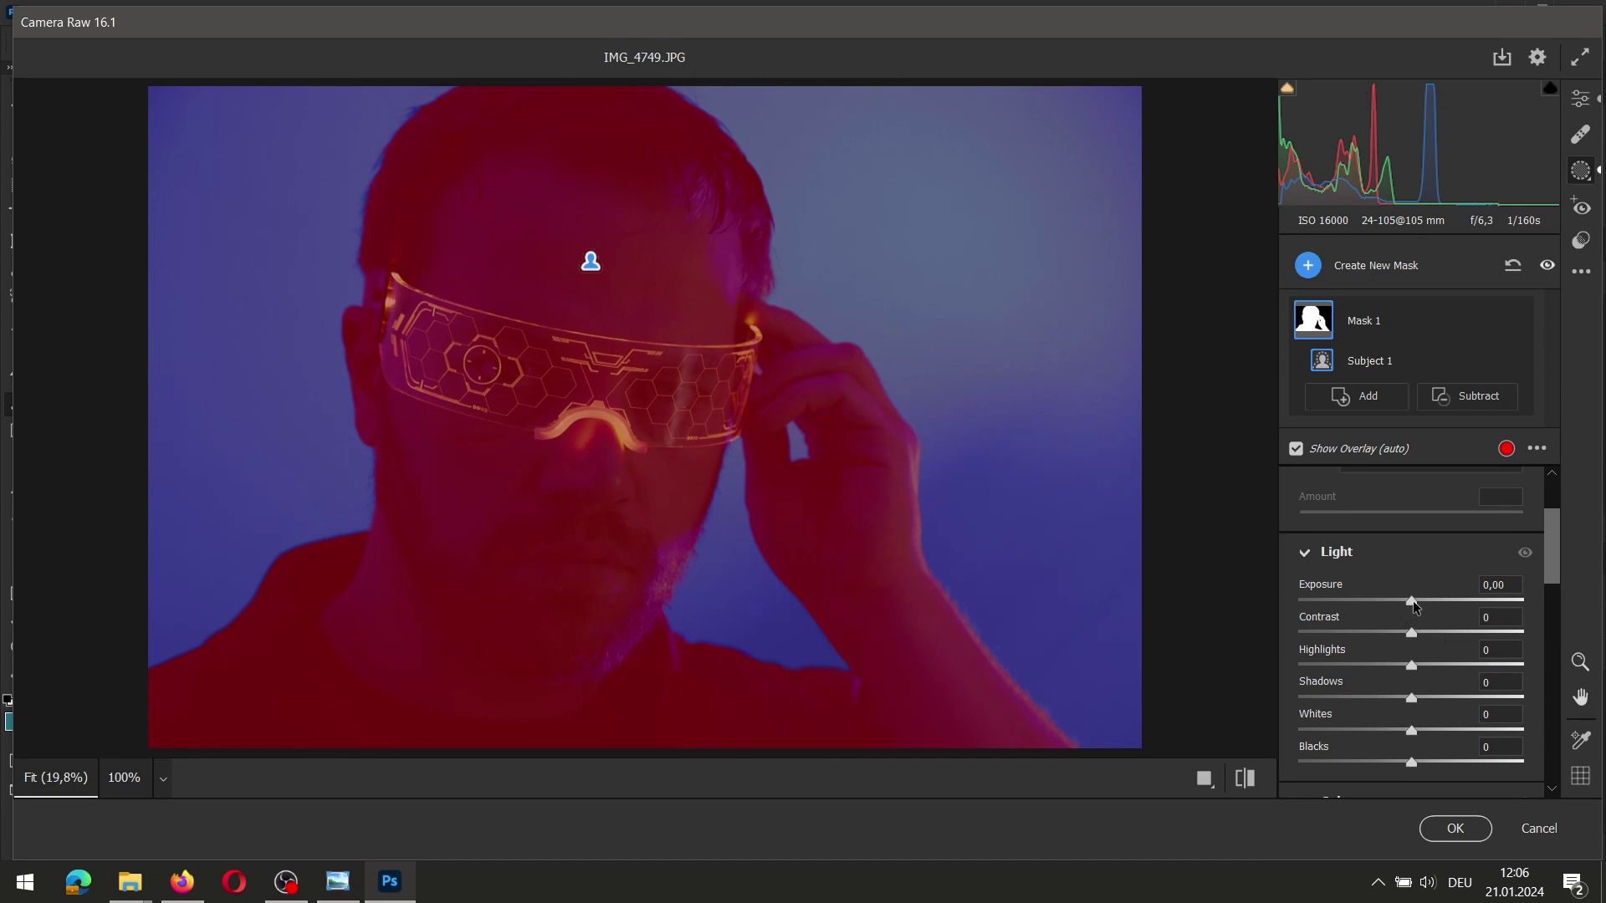
drag(1413, 605, 1479, 607)
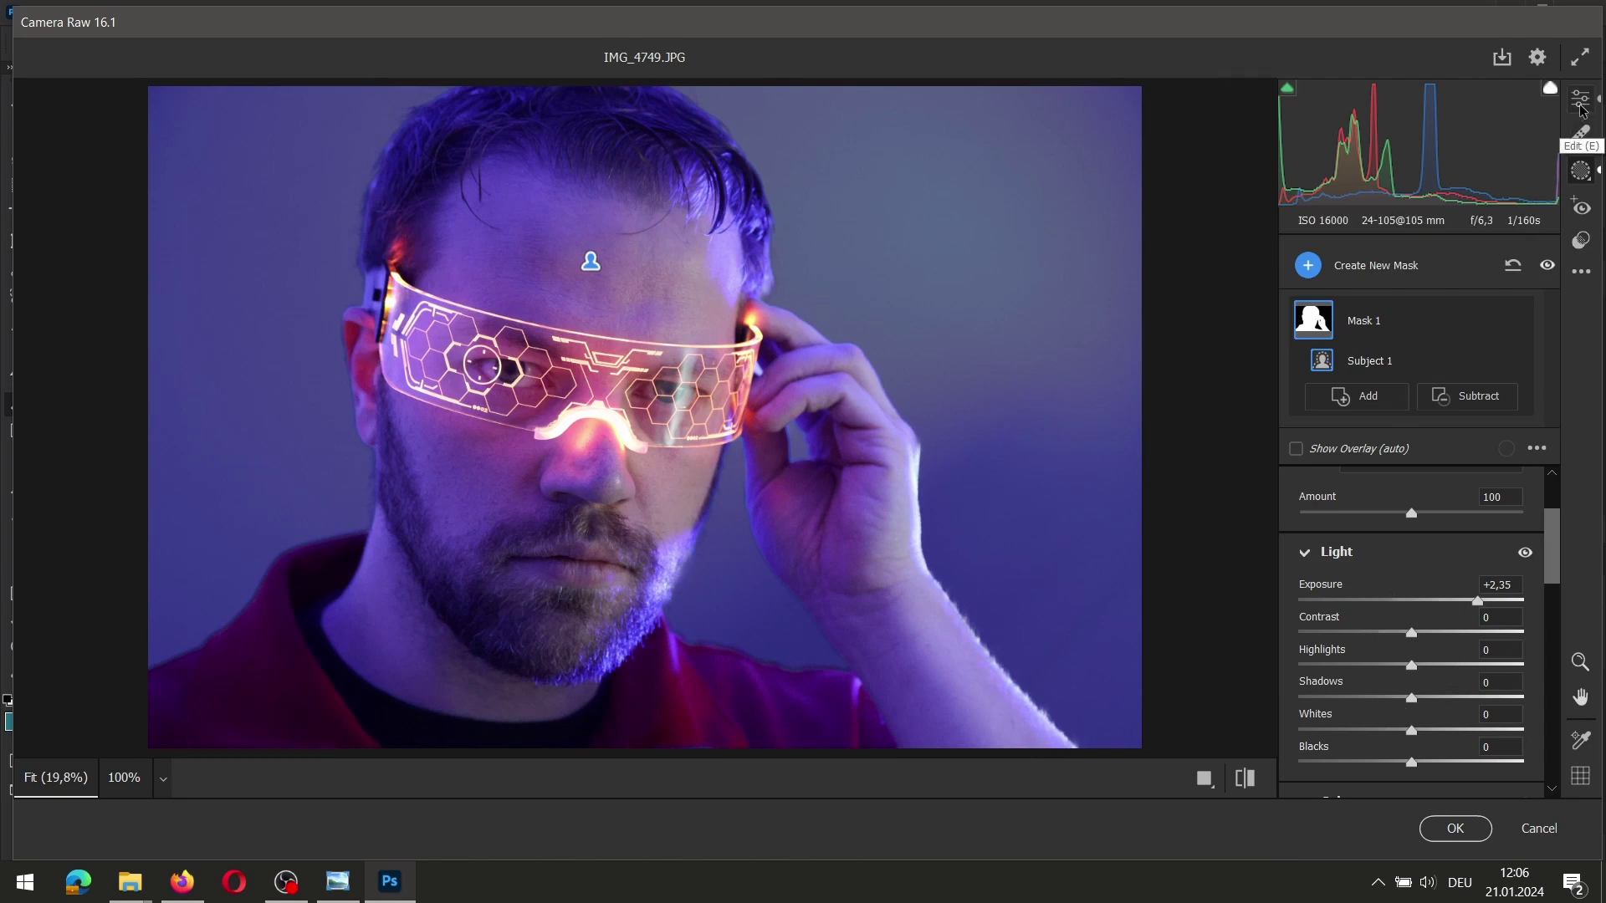
- Set the whole image's contrast to -15, highlights to +10, shadows to +10, whites to -50 and blacks to +10
click(1580, 100)
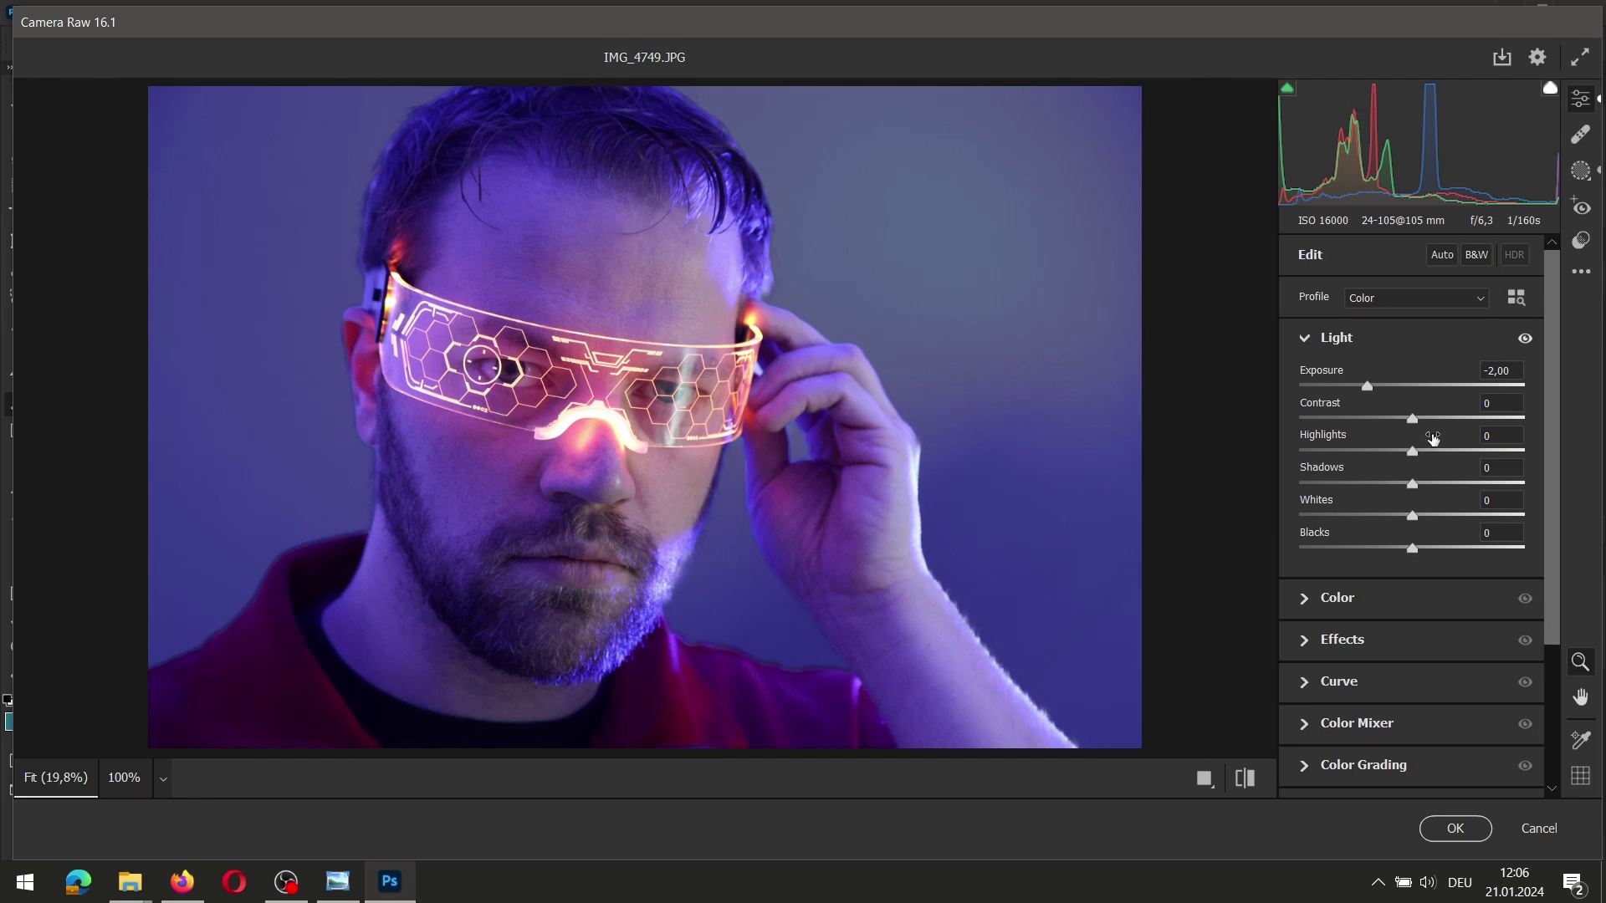
drag(1411, 419, 1396, 423)
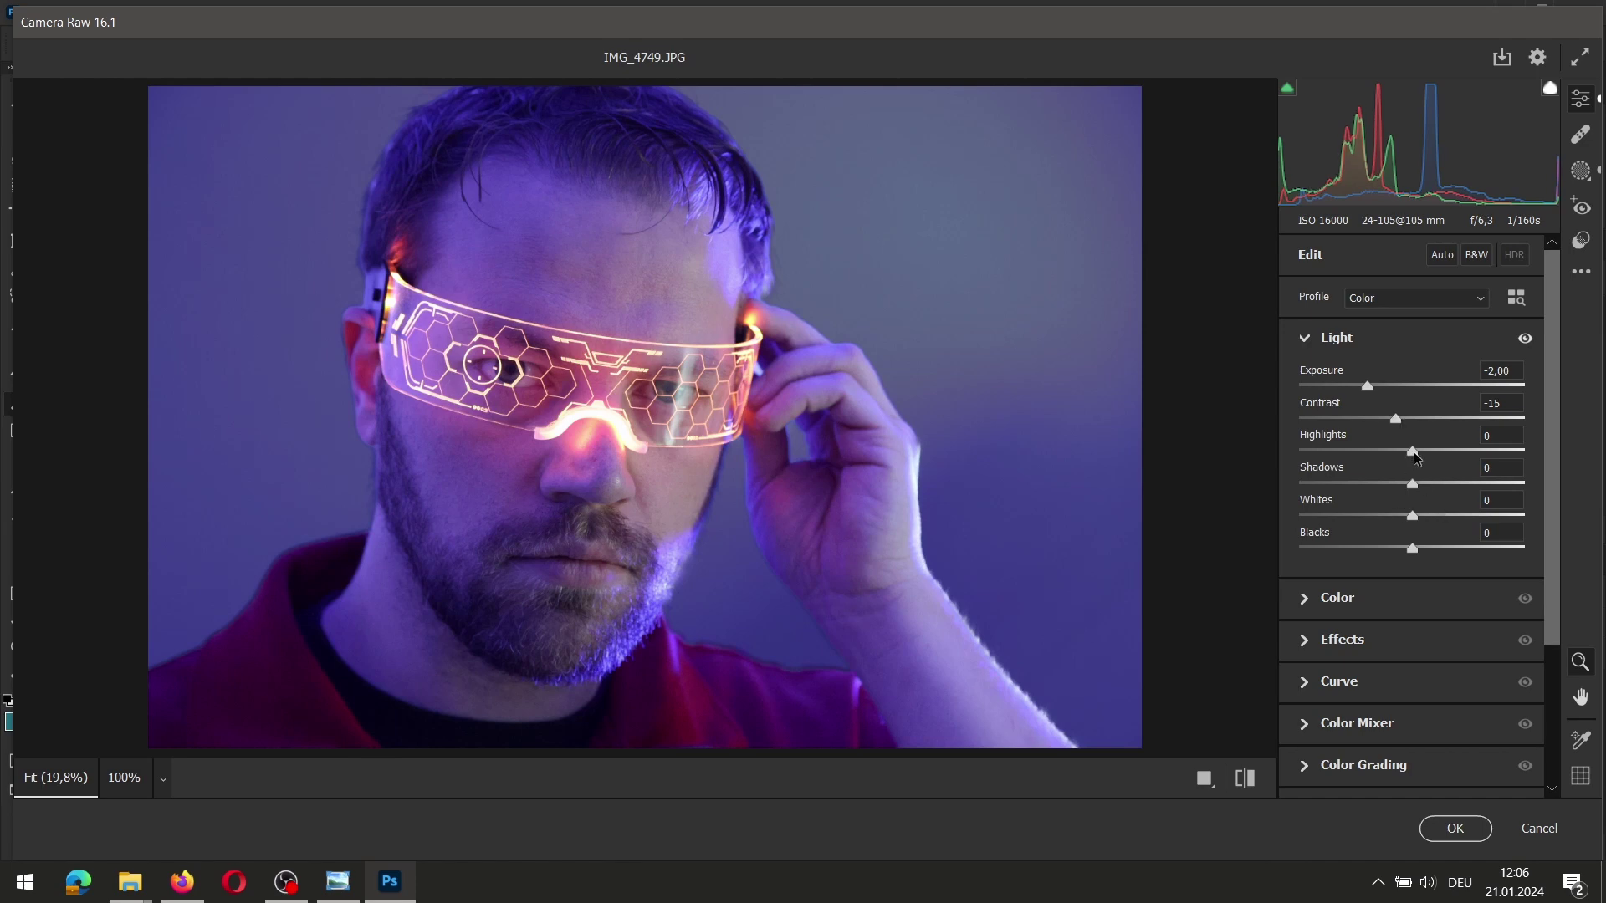
drag(1413, 452, 1423, 544)
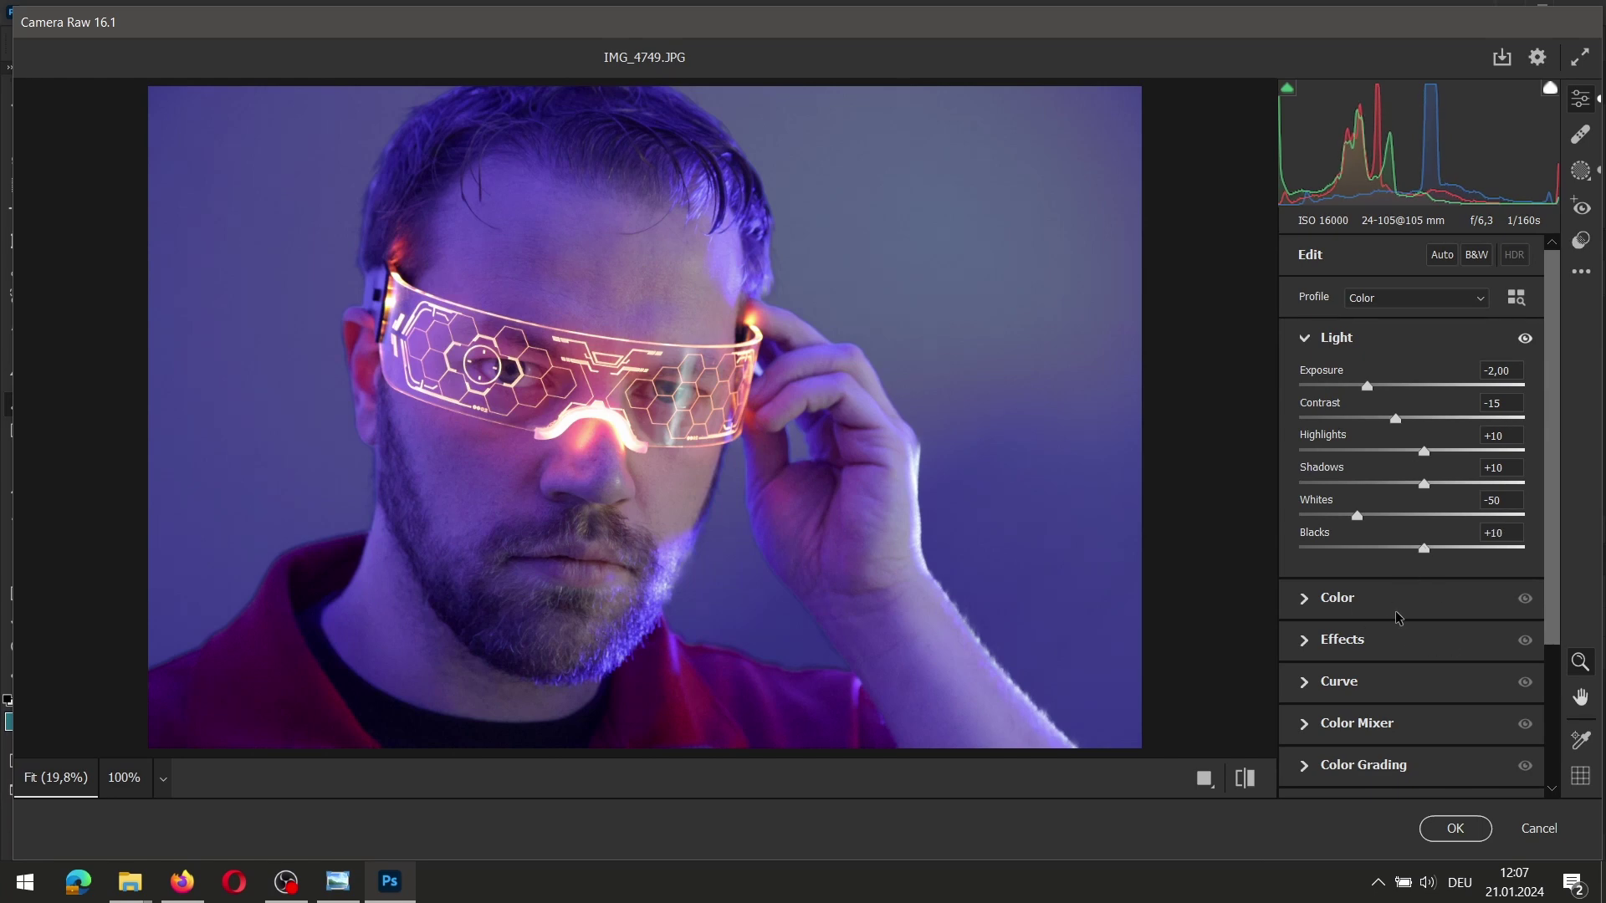
- Set temperature and tint to +5, vibrance to +15 and saturation to -5, and add +15 dehaze
click(1335, 600)
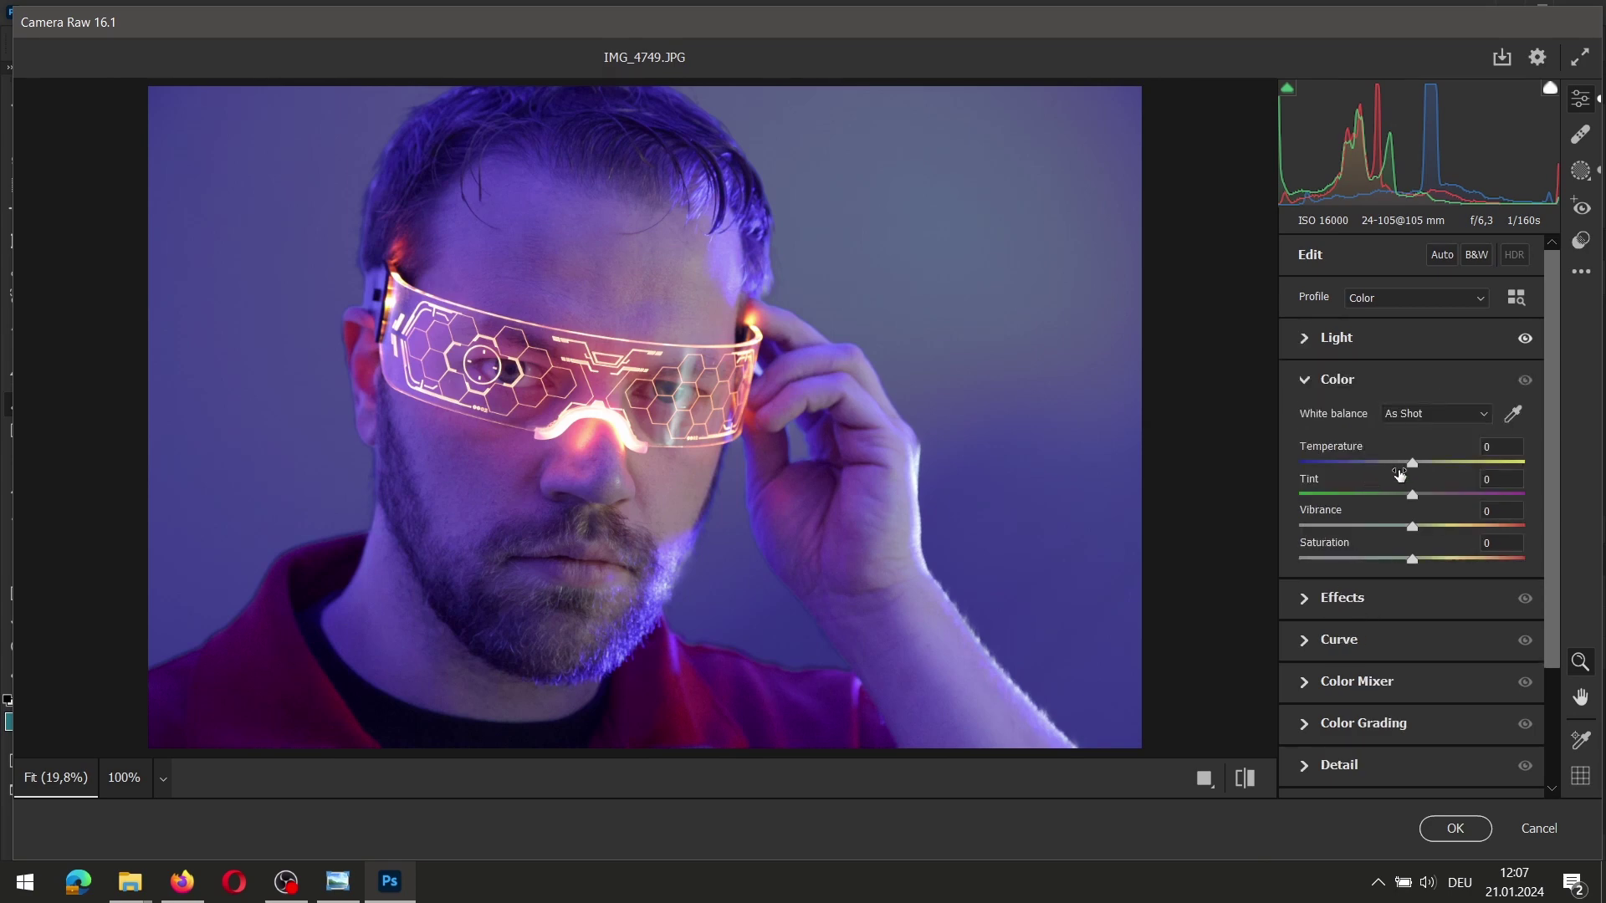
drag(1413, 460, 1407, 558)
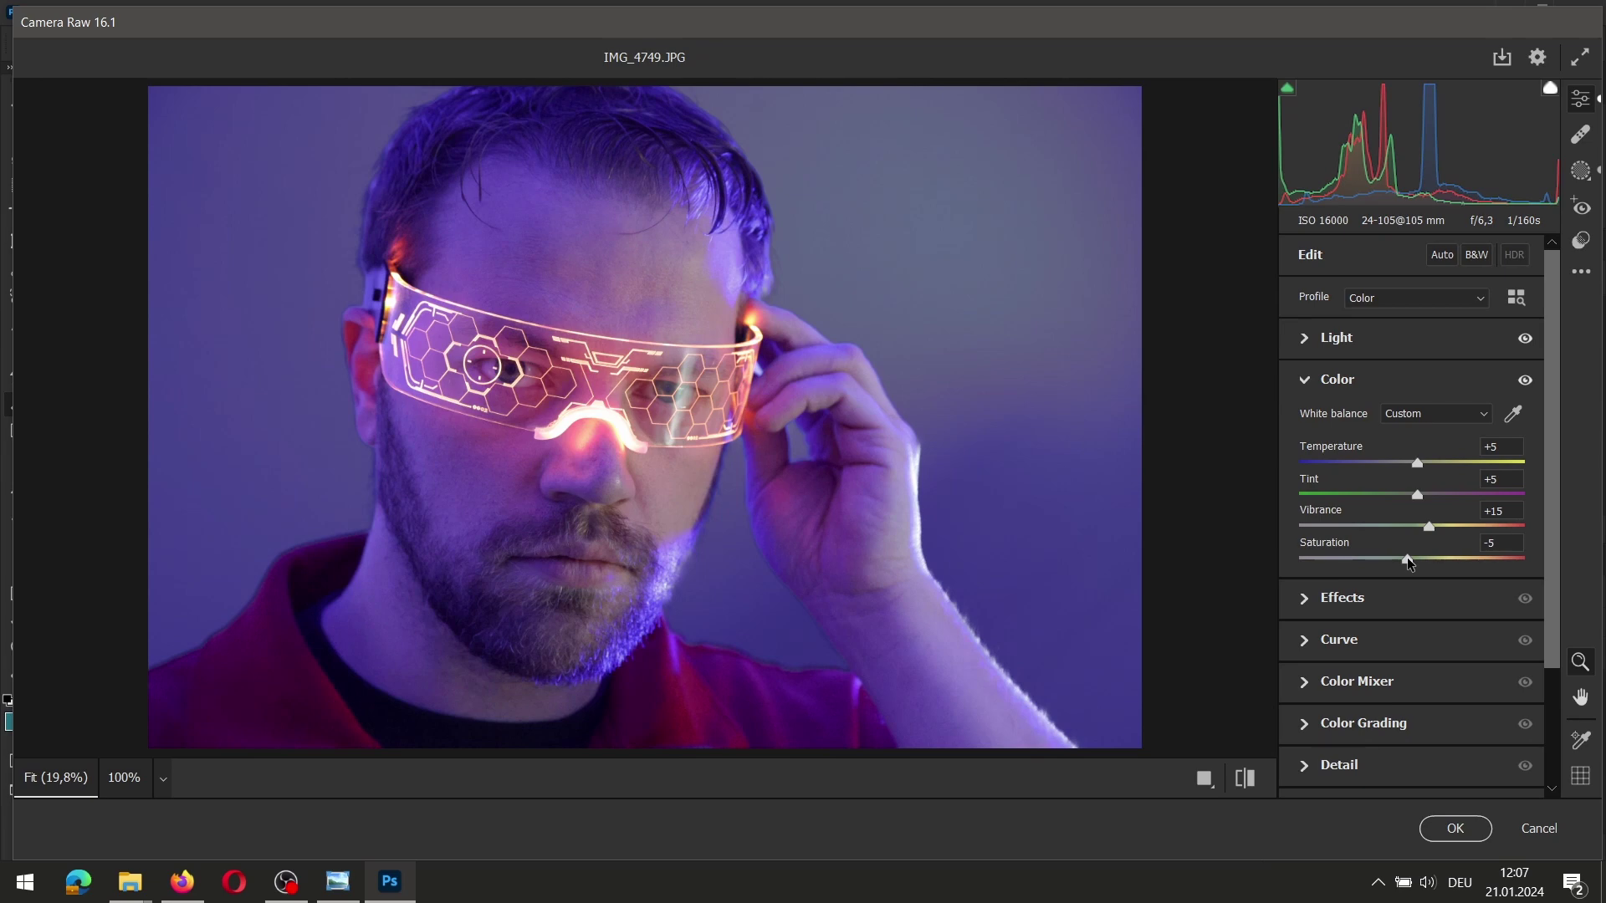
click(1365, 600)
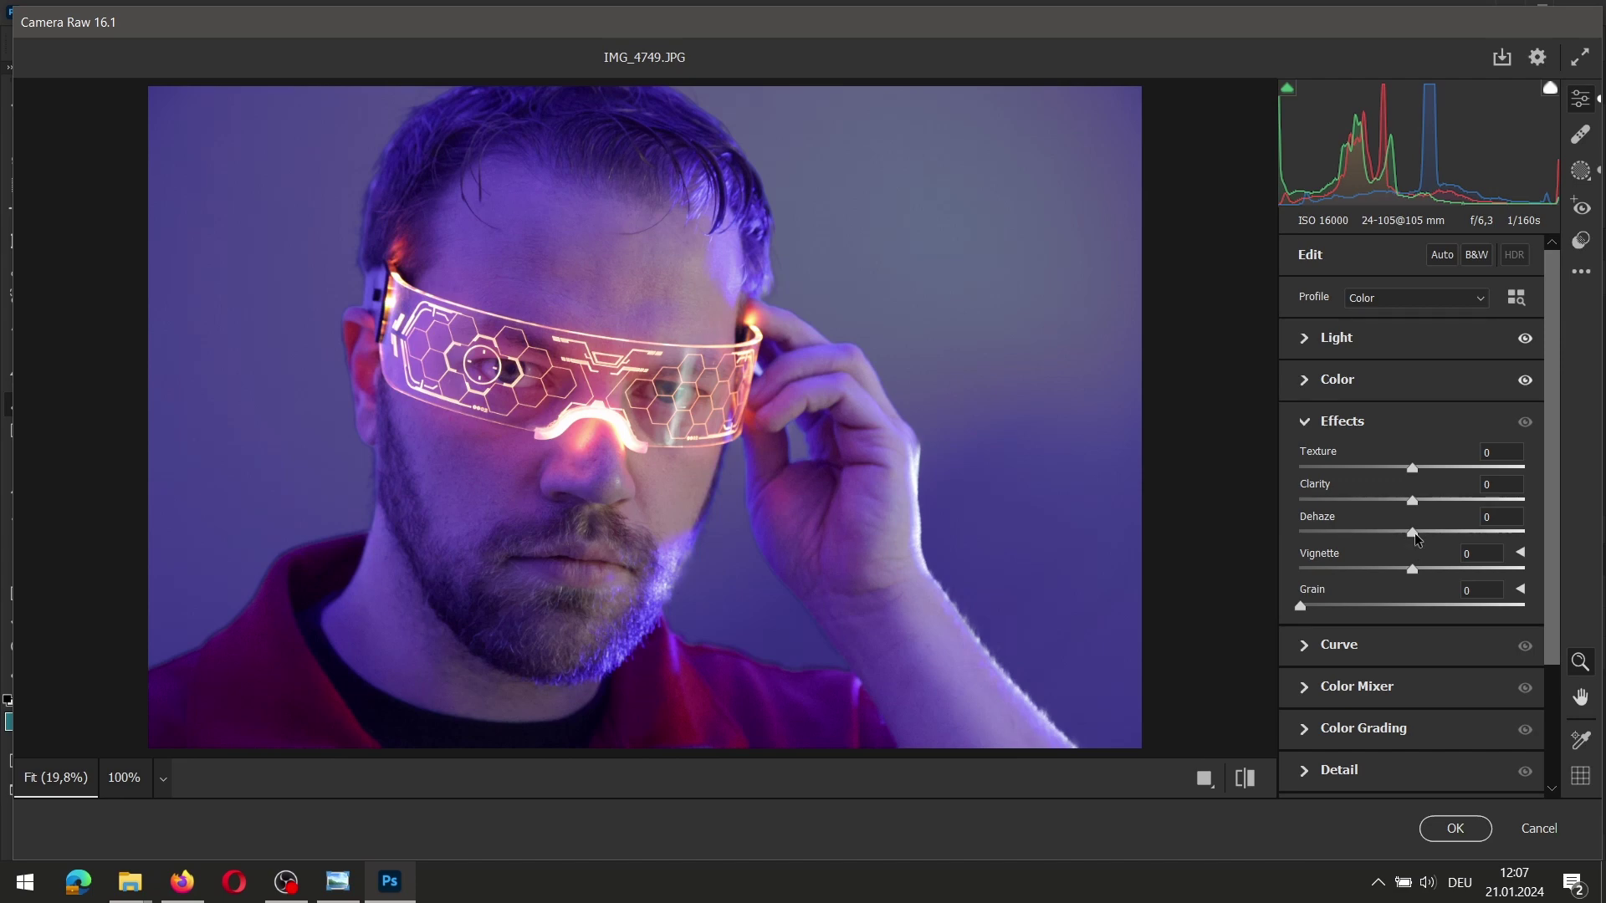
drag(1413, 534, 1430, 534)
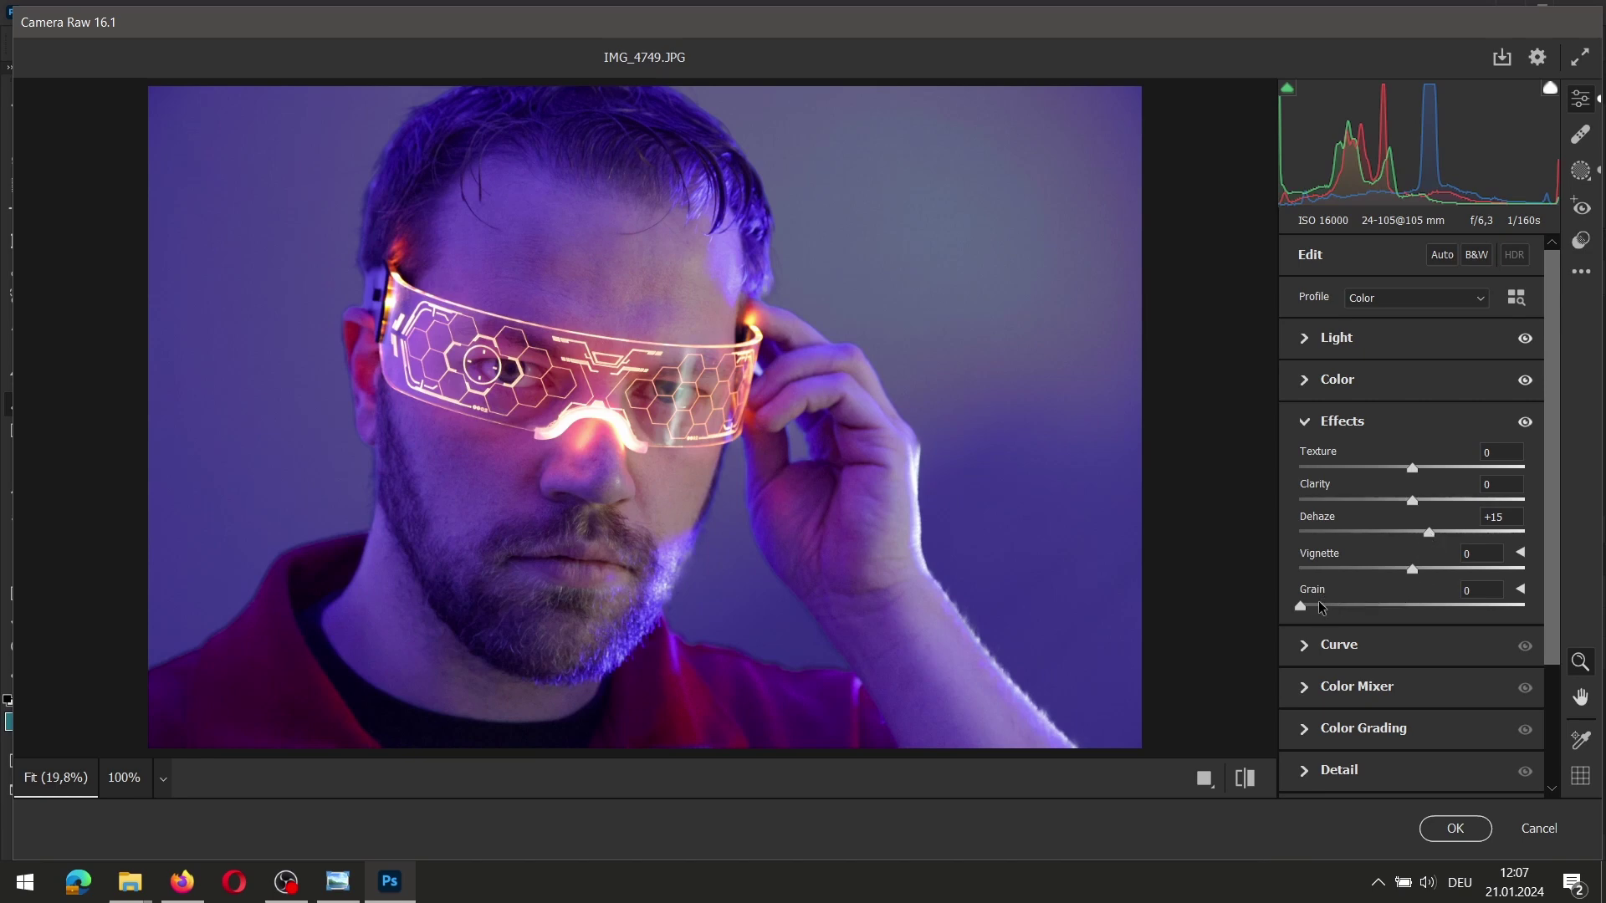
- Add curve points sampled from the glasses' bright nose bridge, the dark collar and the forehead, raising the midtone point to input 122, output 133
click(1306, 648)
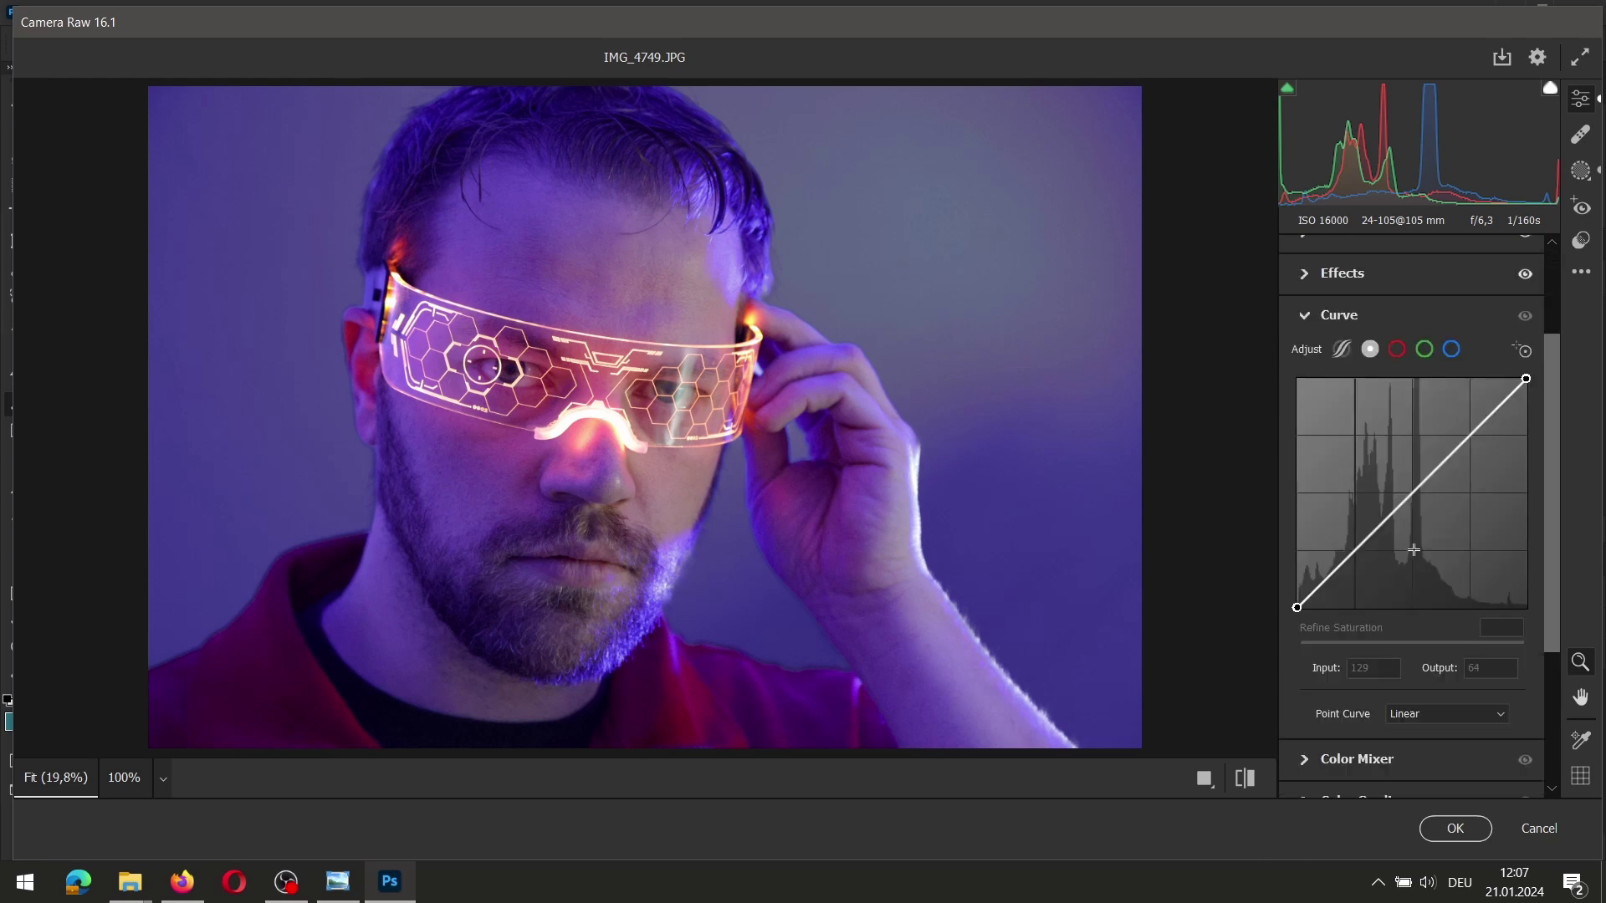
click(1524, 351)
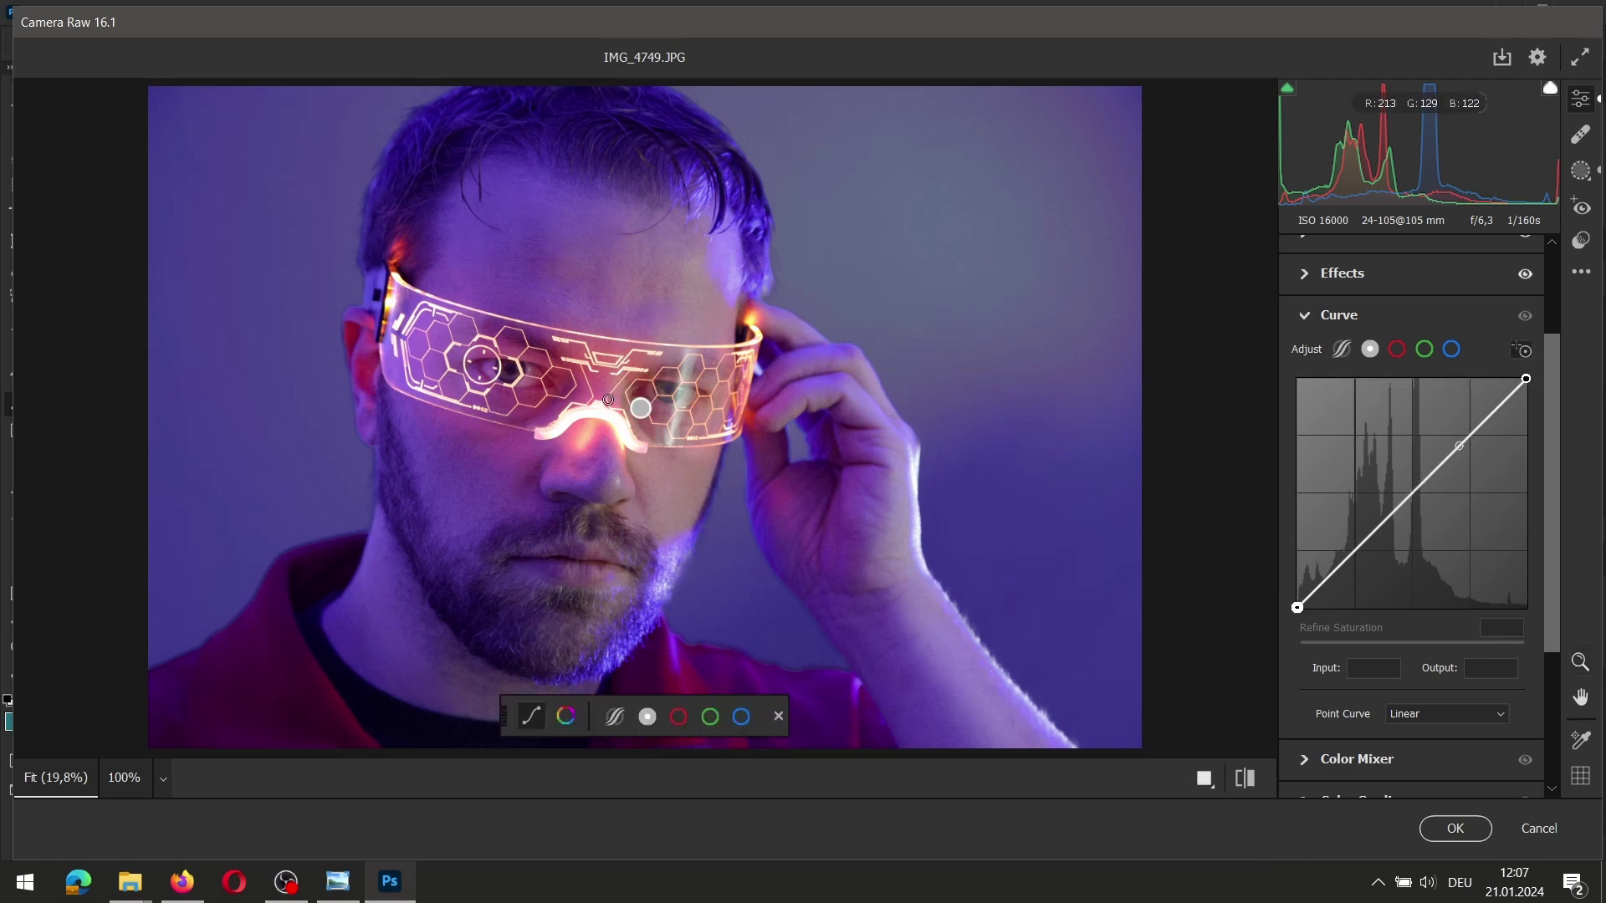
click(612, 434)
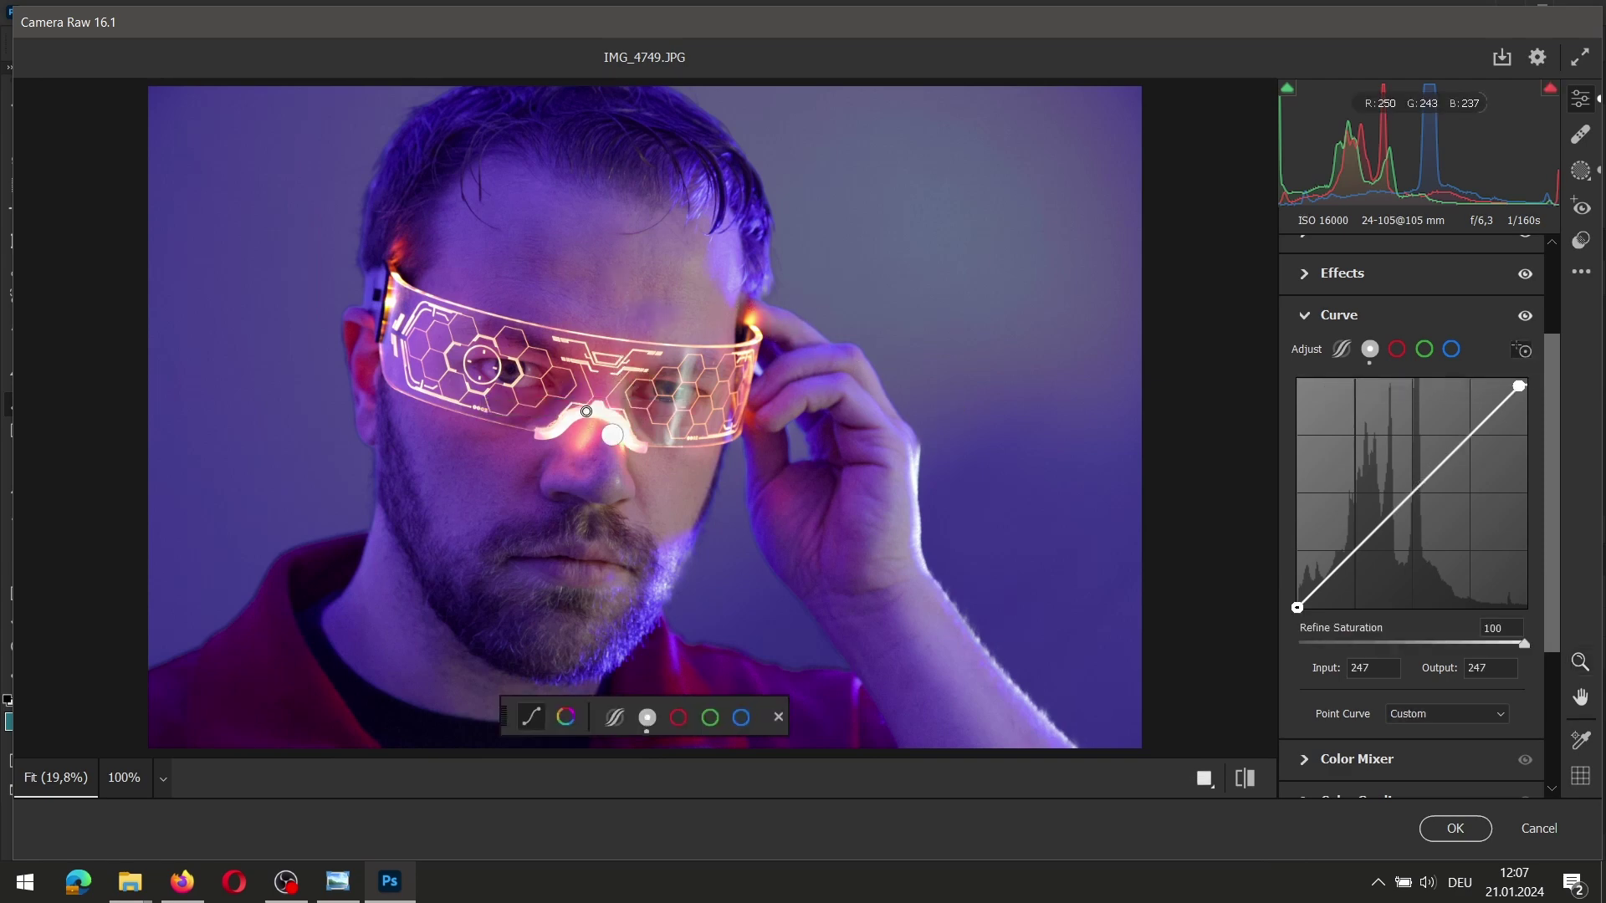
click(402, 721)
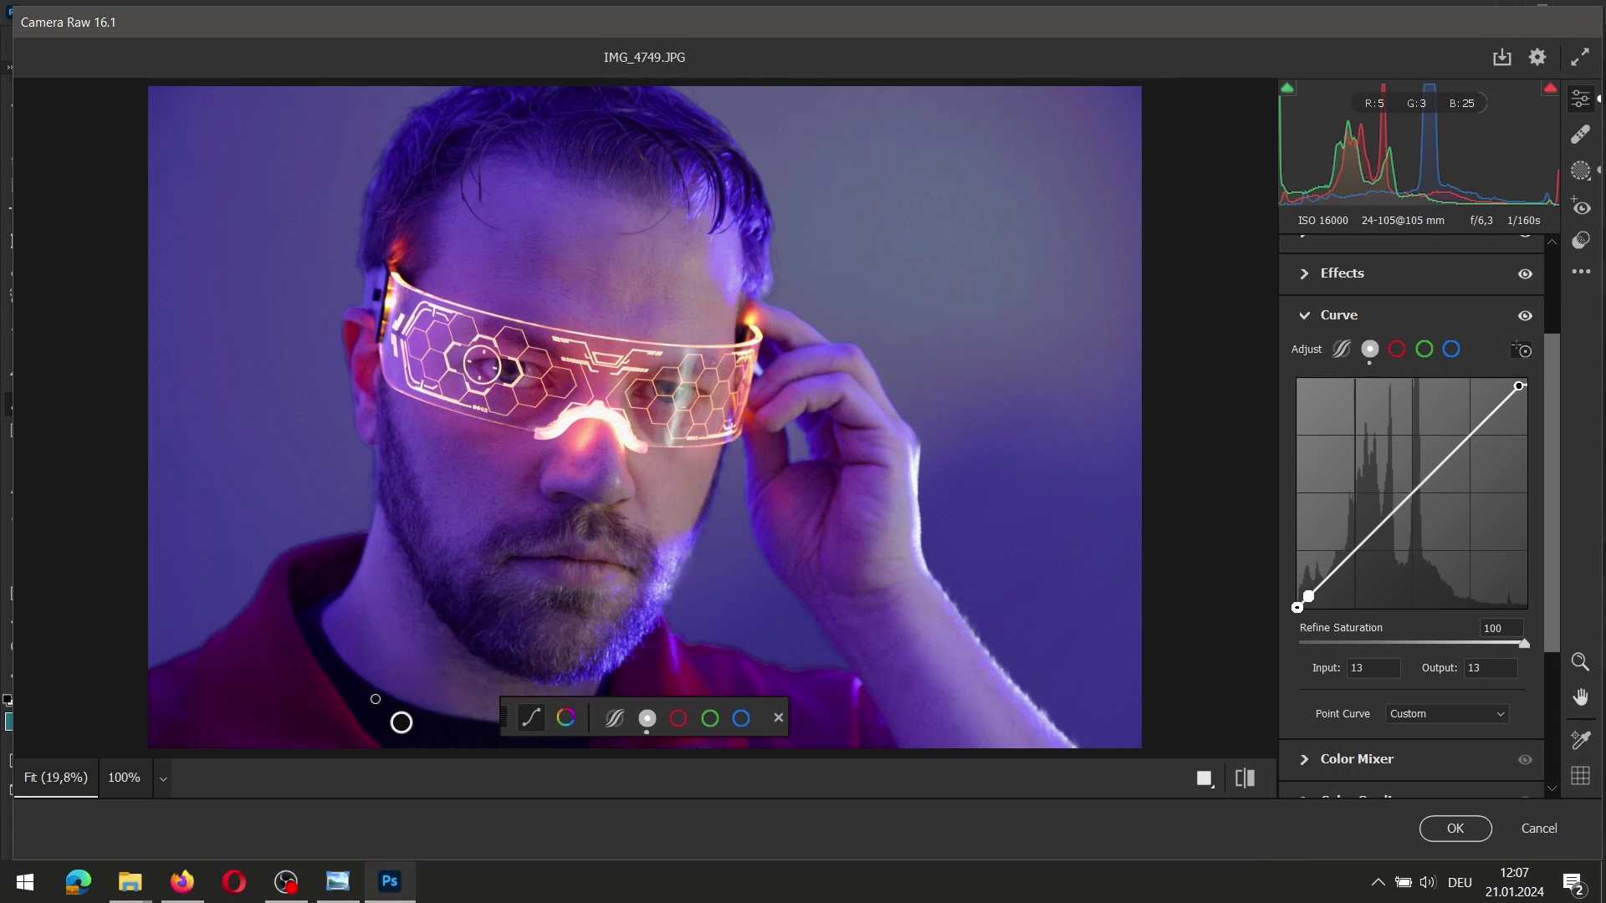
click(638, 287)
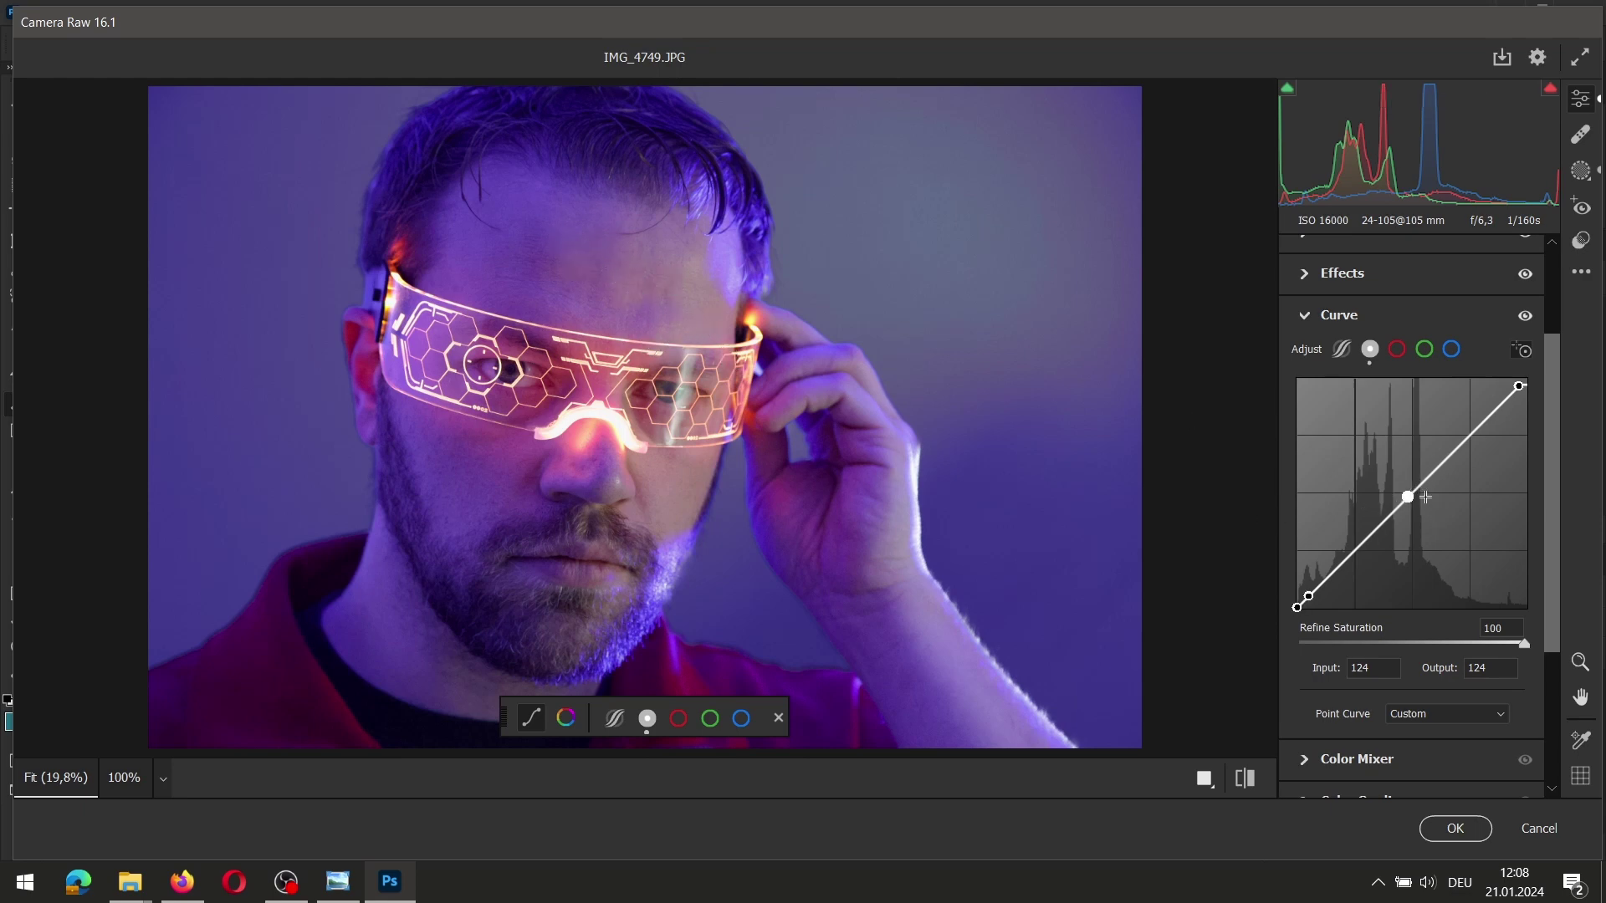
drag(1407, 497, 1407, 488)
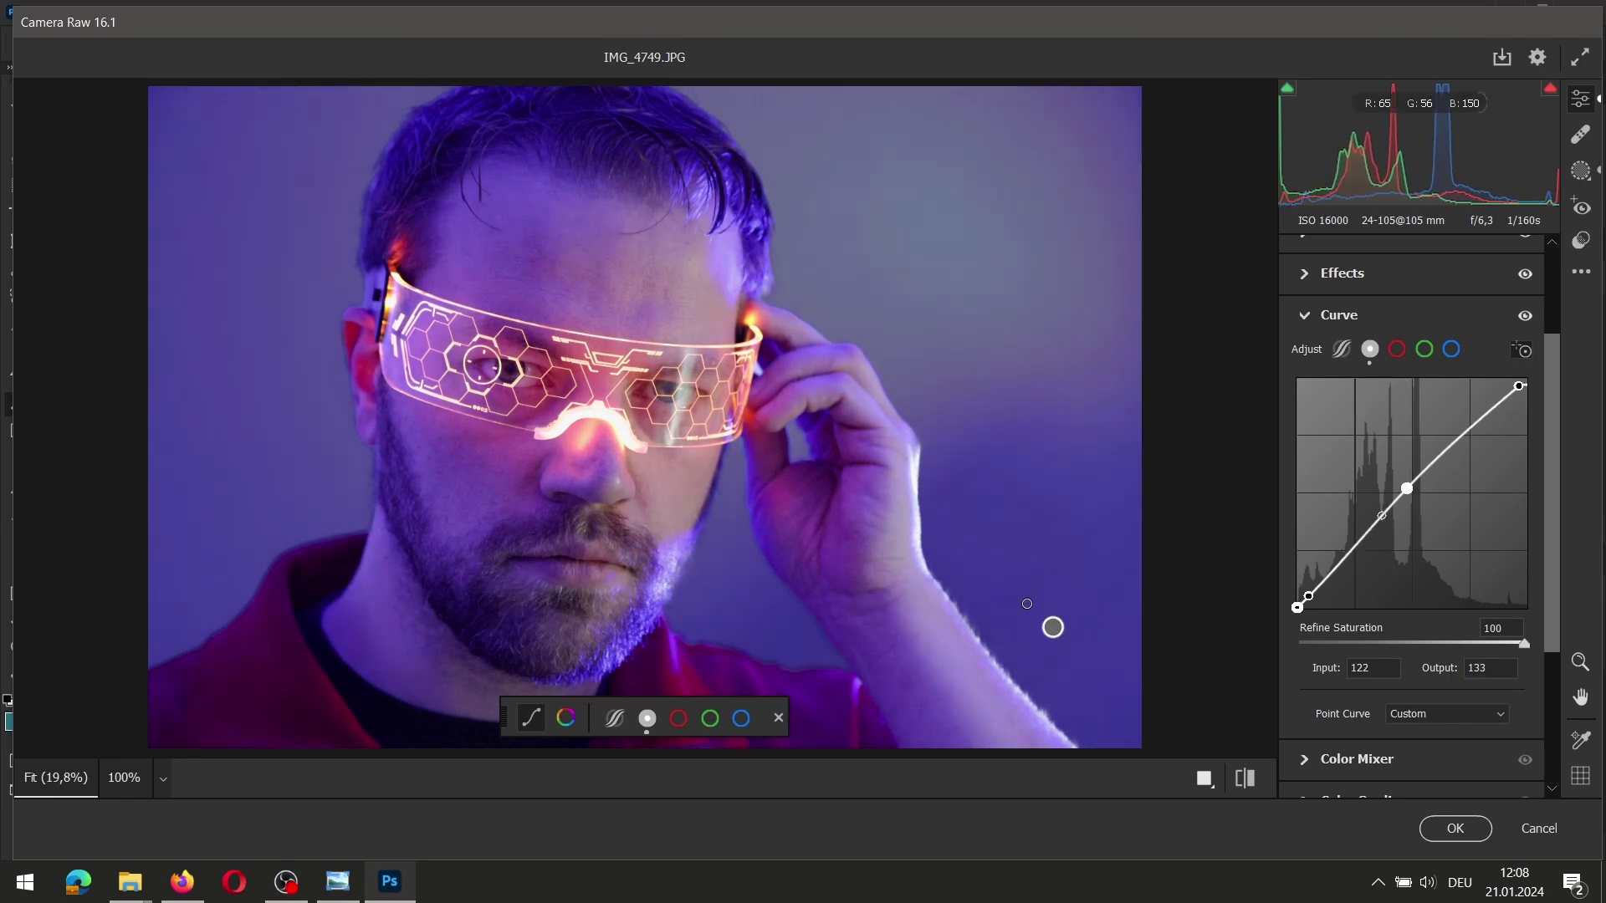
click(1306, 318)
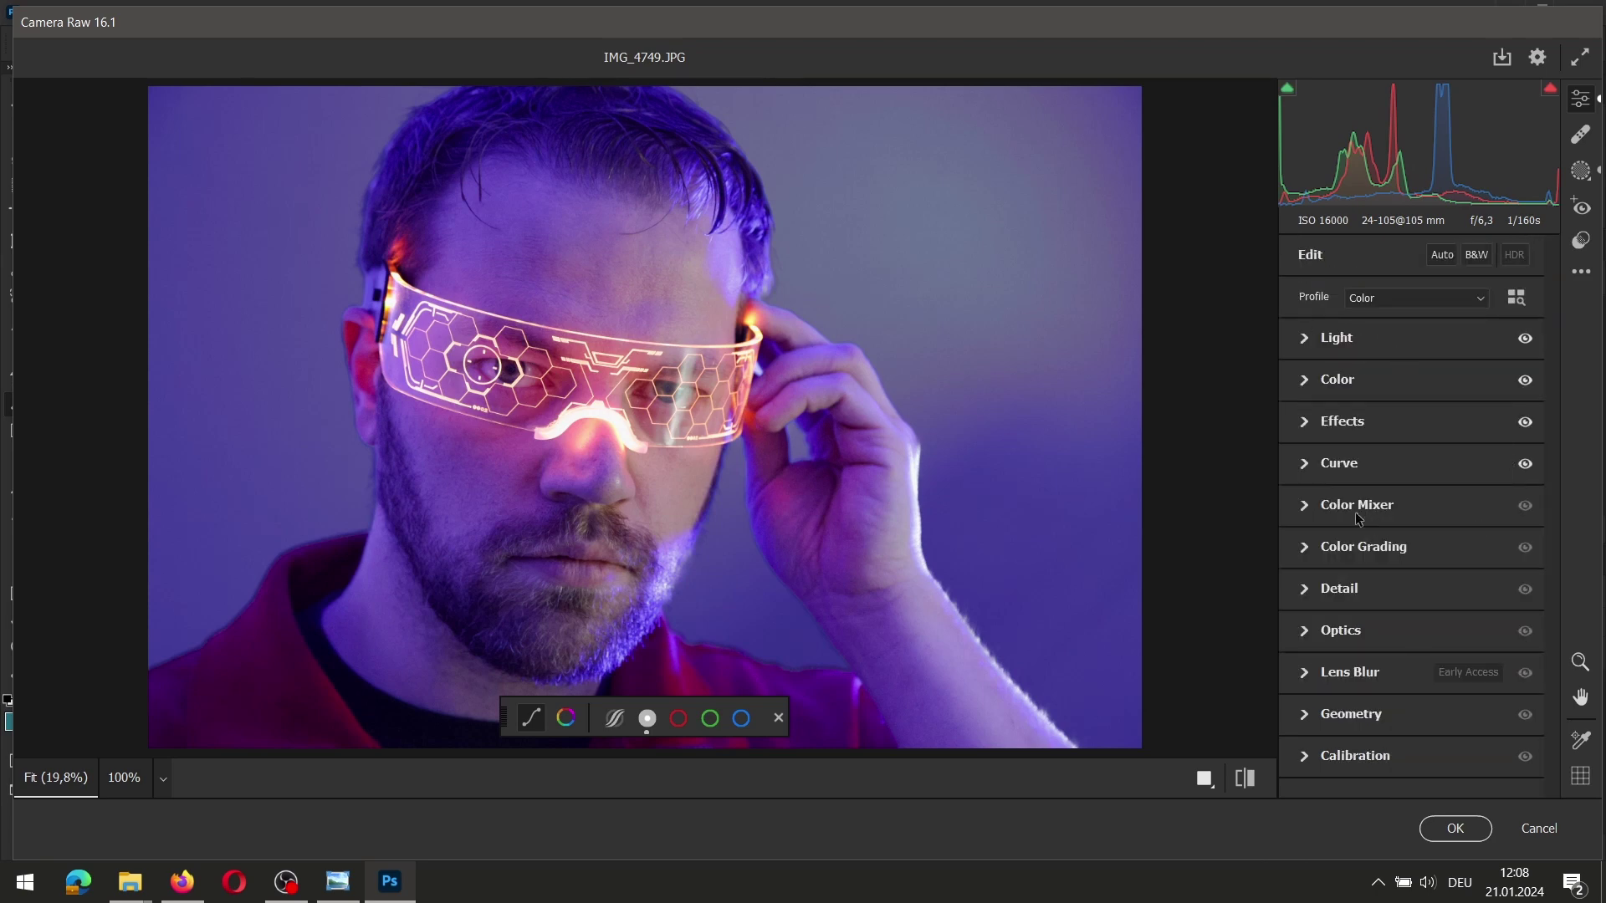
- In the Color Mixer, set the saturation of oranges to +25, yellows to +10 and blues to -10
click(1307, 508)
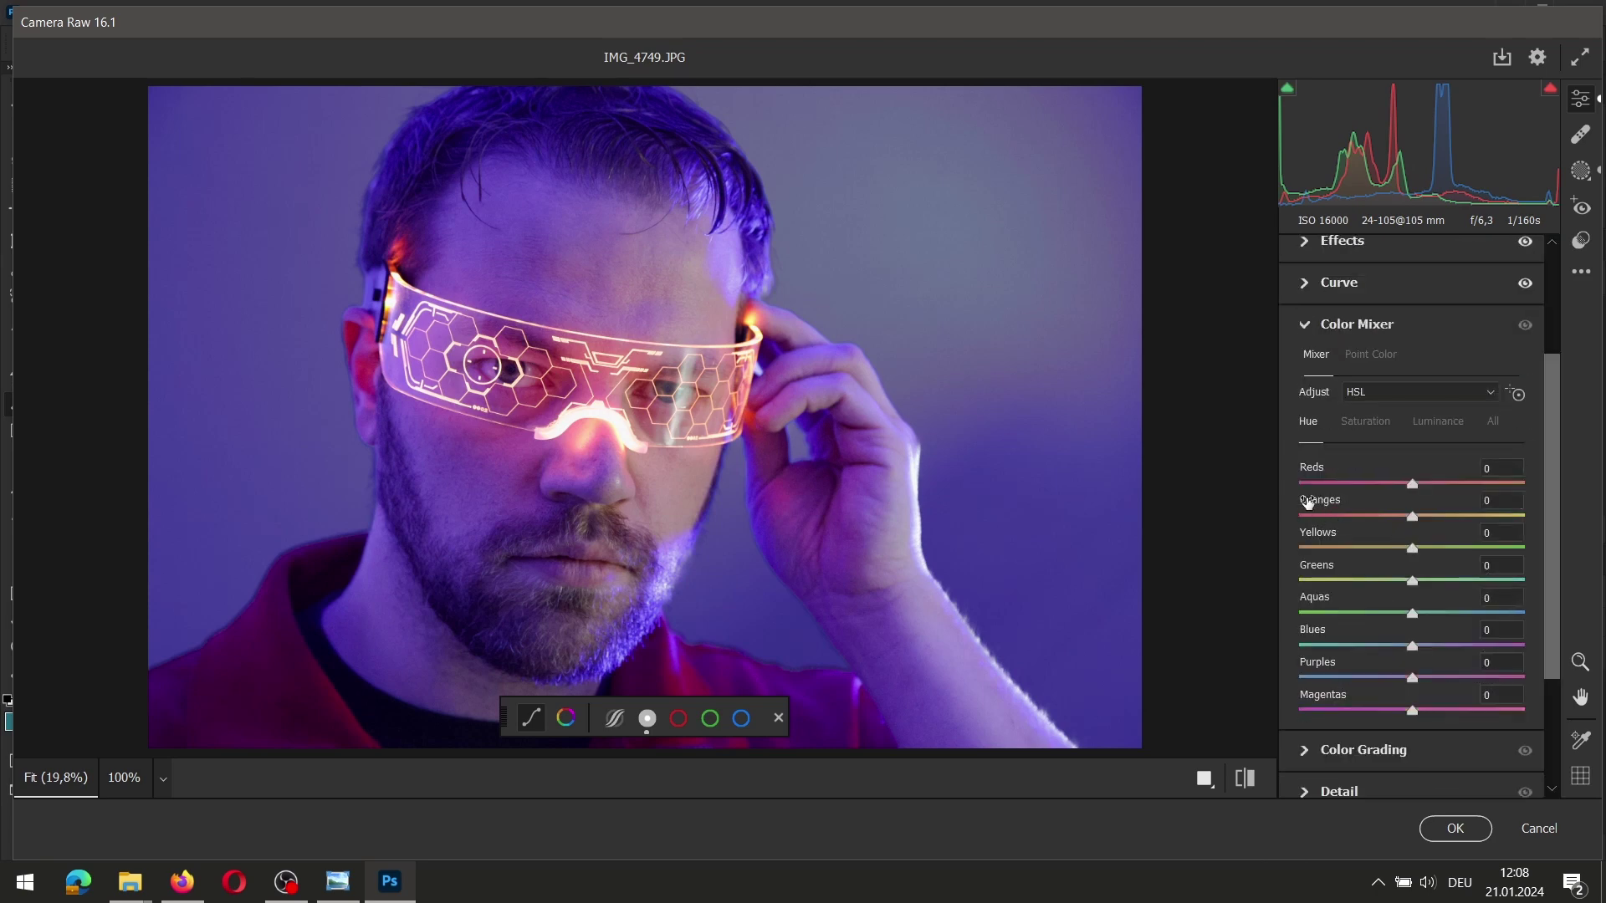
click(1370, 421)
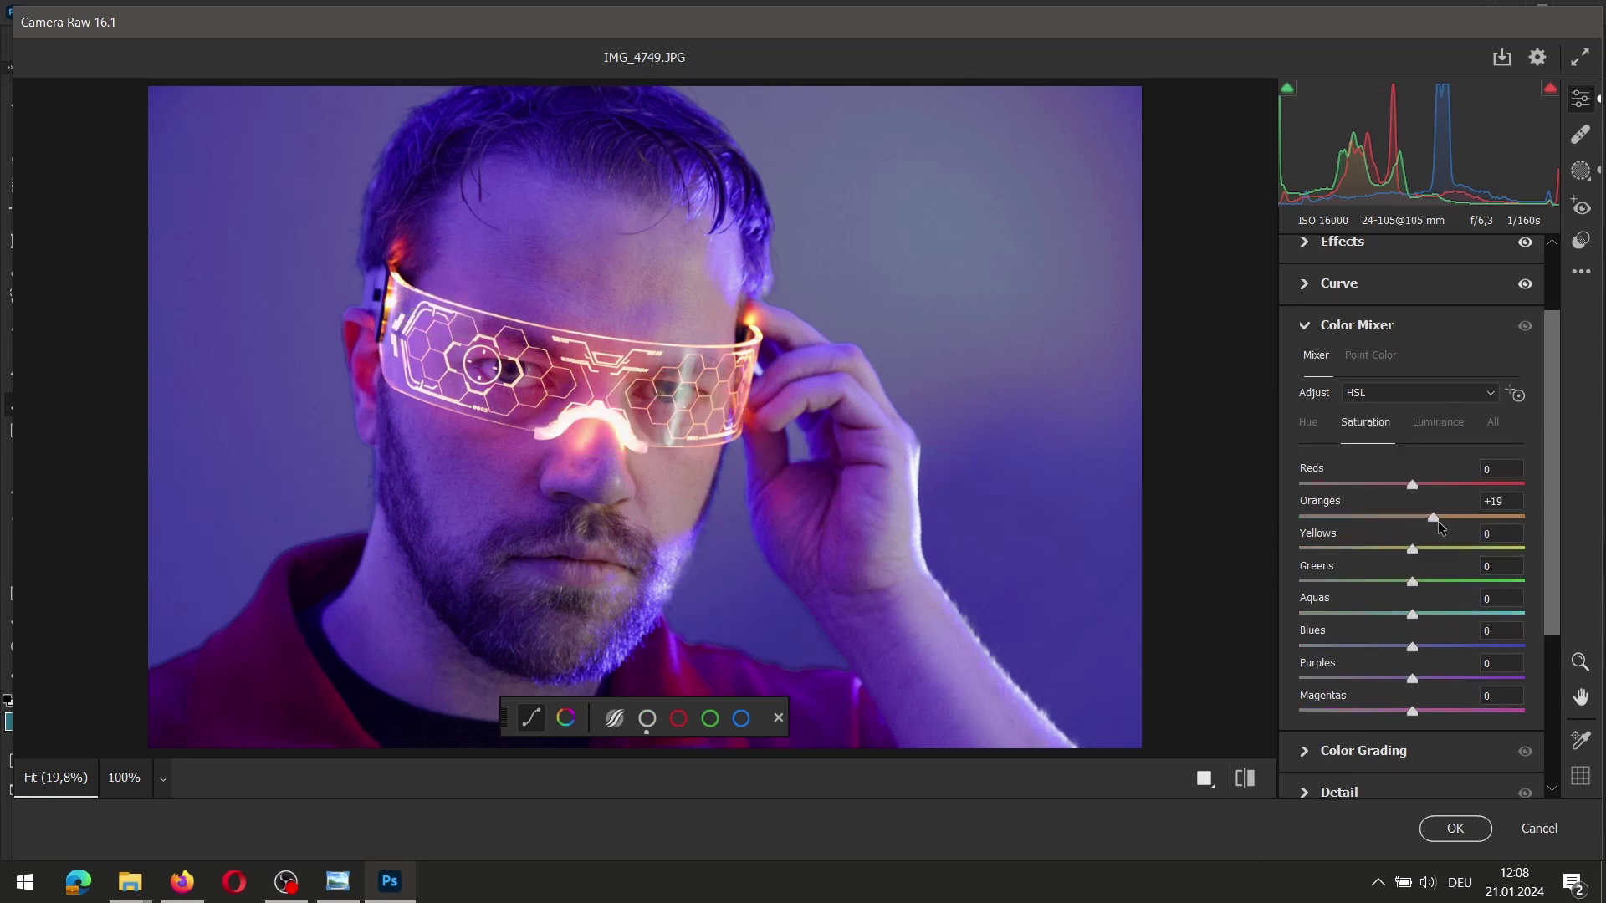
drag(1439, 526, 1446, 524)
click(1509, 500)
text(25)
key(Tab)
text(10)
click(1498, 633)
text(10)
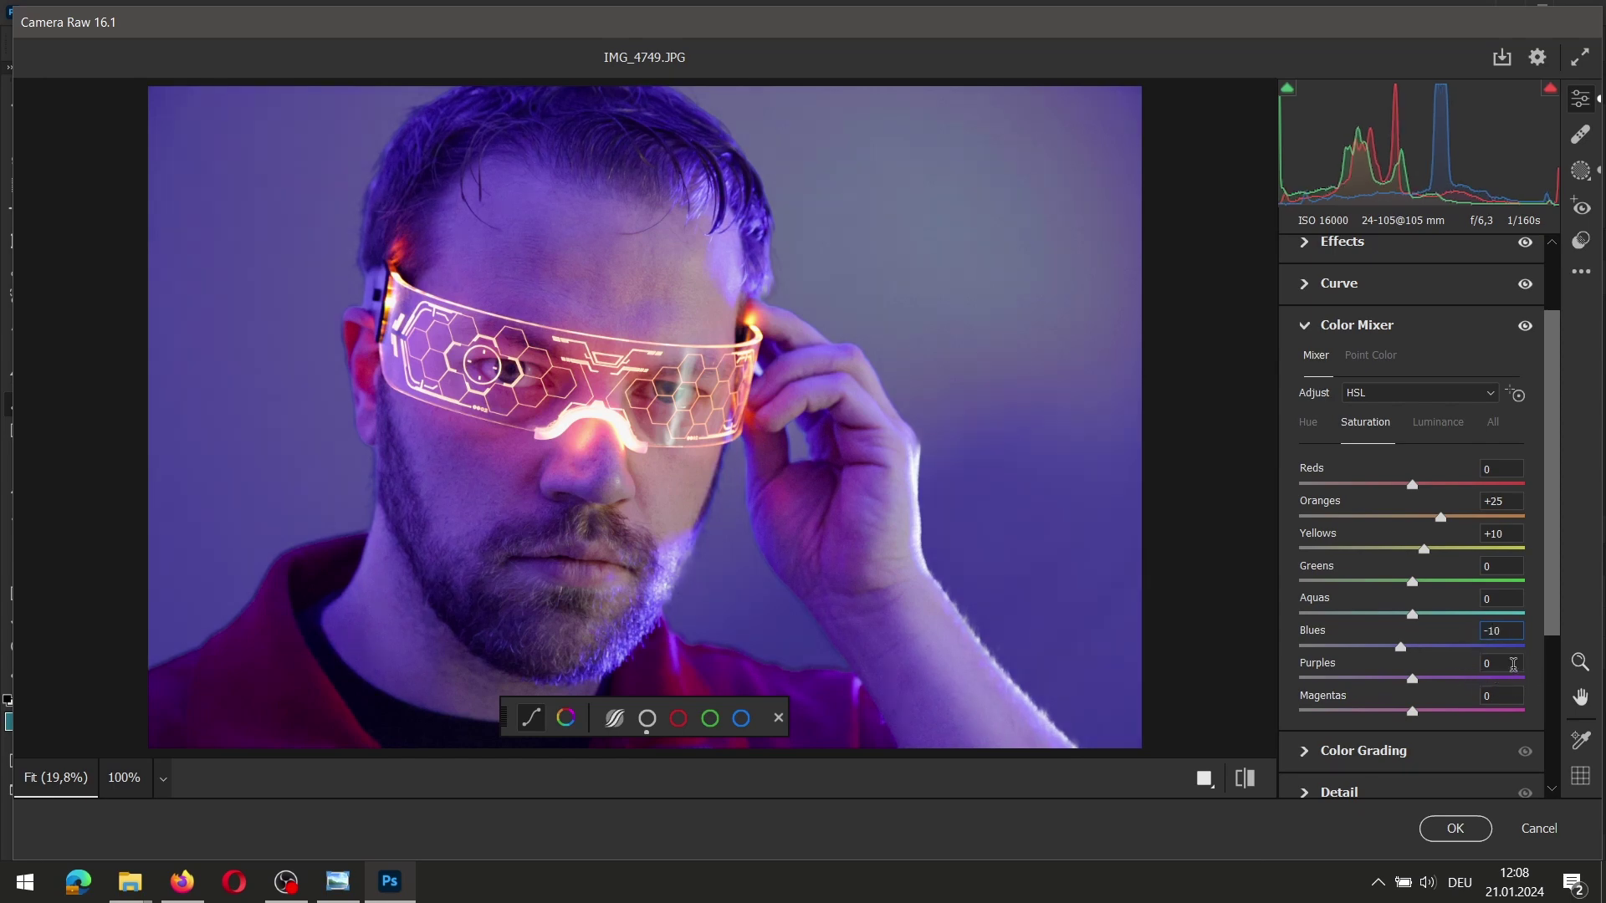
- Set the Color Mixer luminance of purples and oranges to +15 each
click(1431, 423)
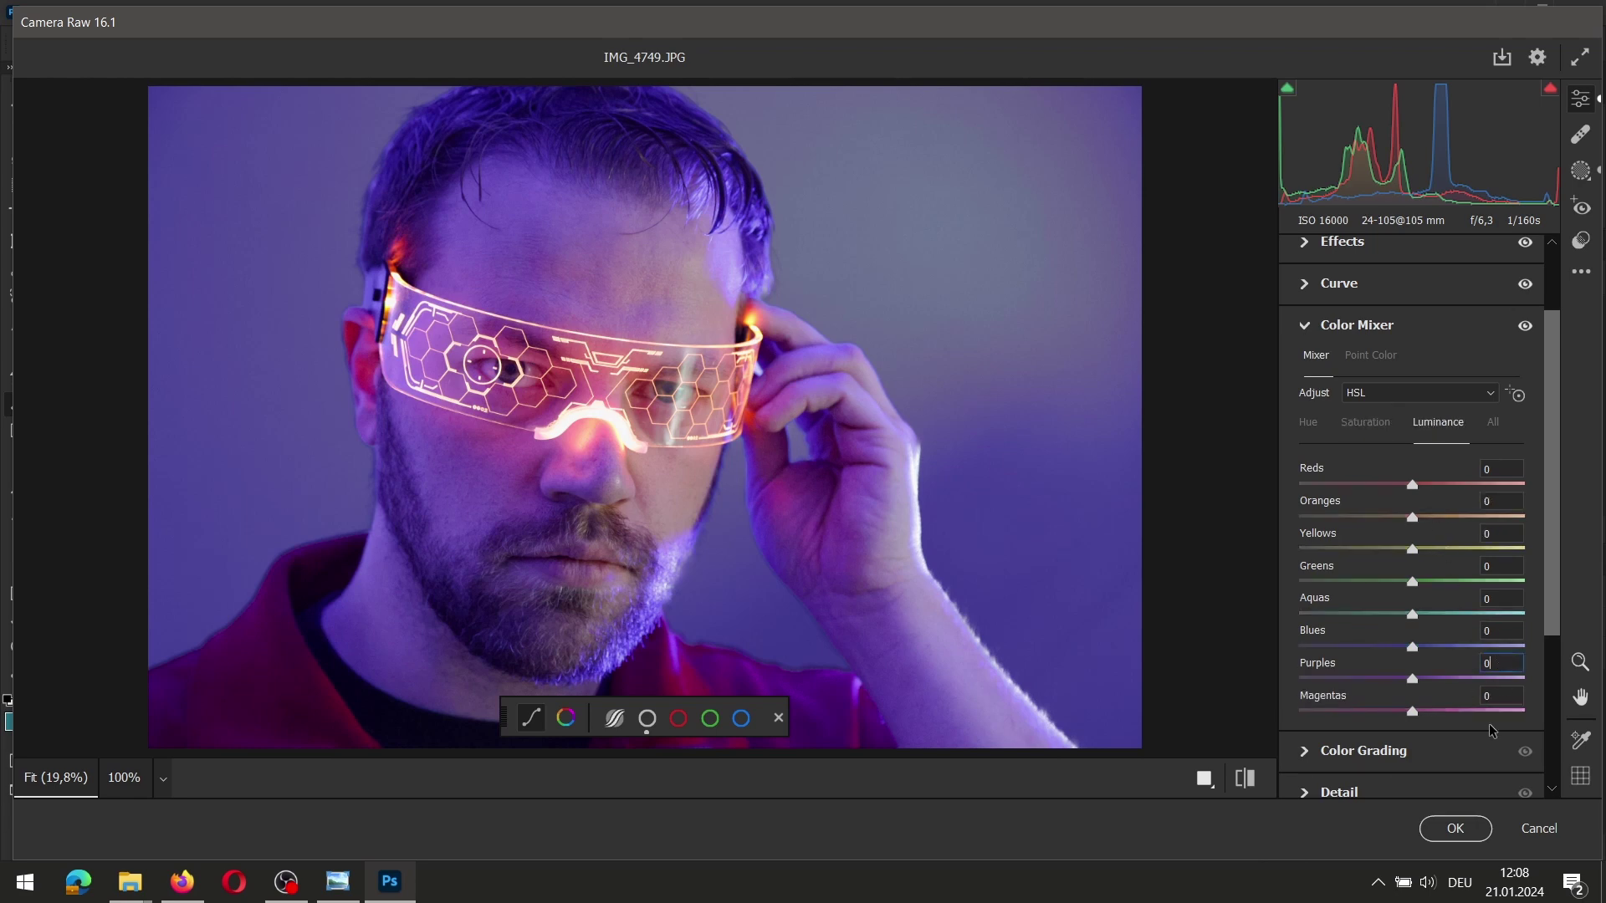
text(15)
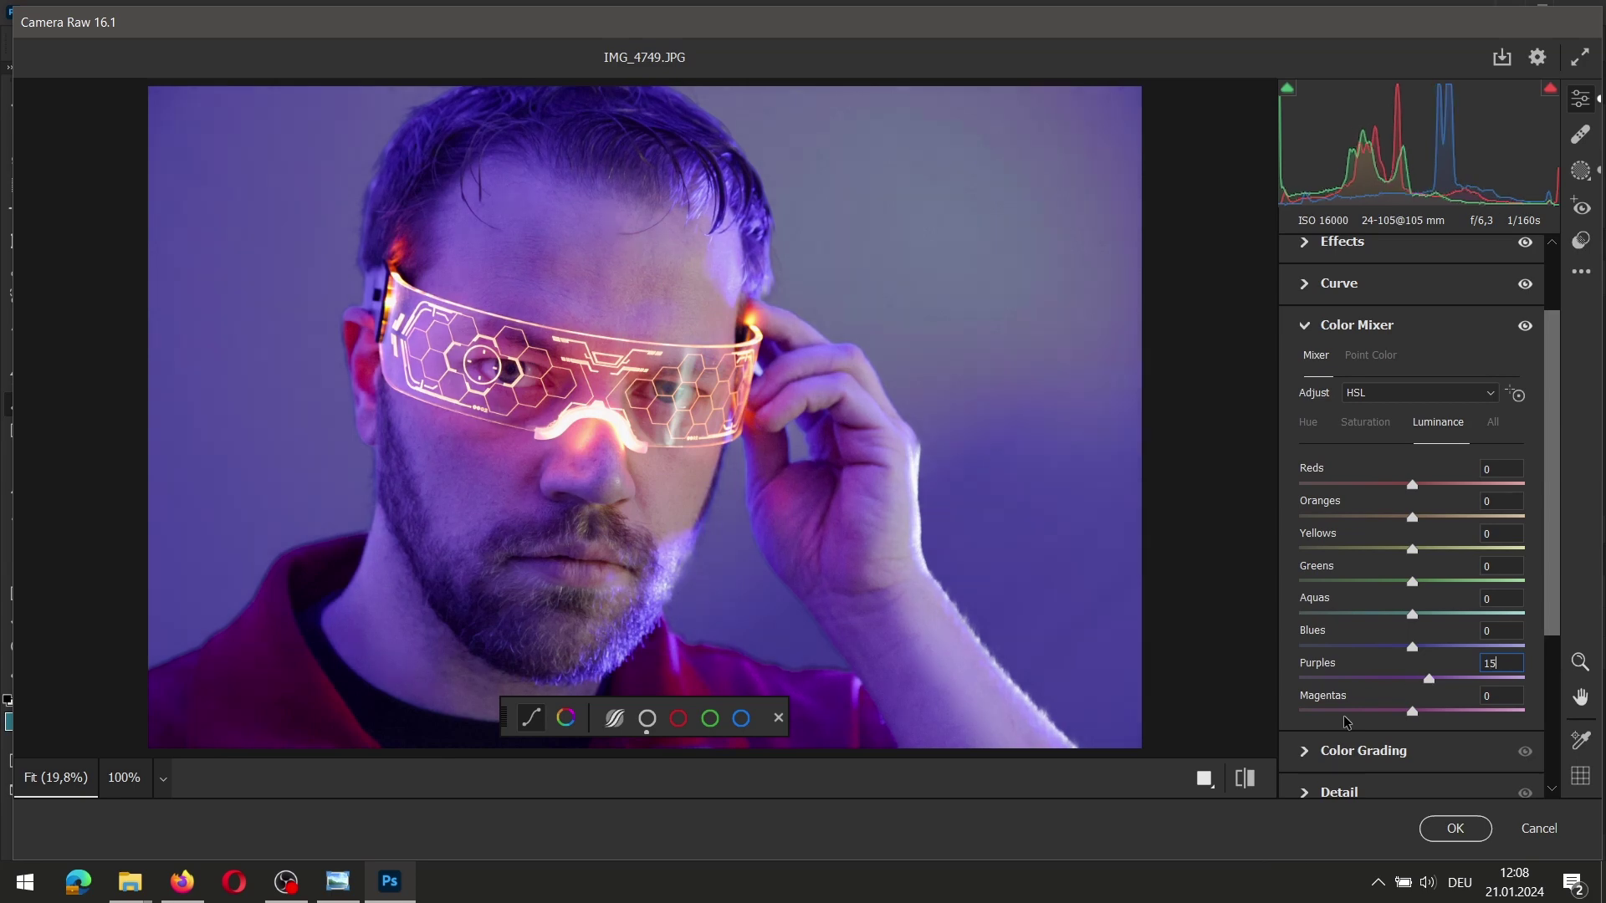
click(1501, 501)
text(15)
click(1503, 533)
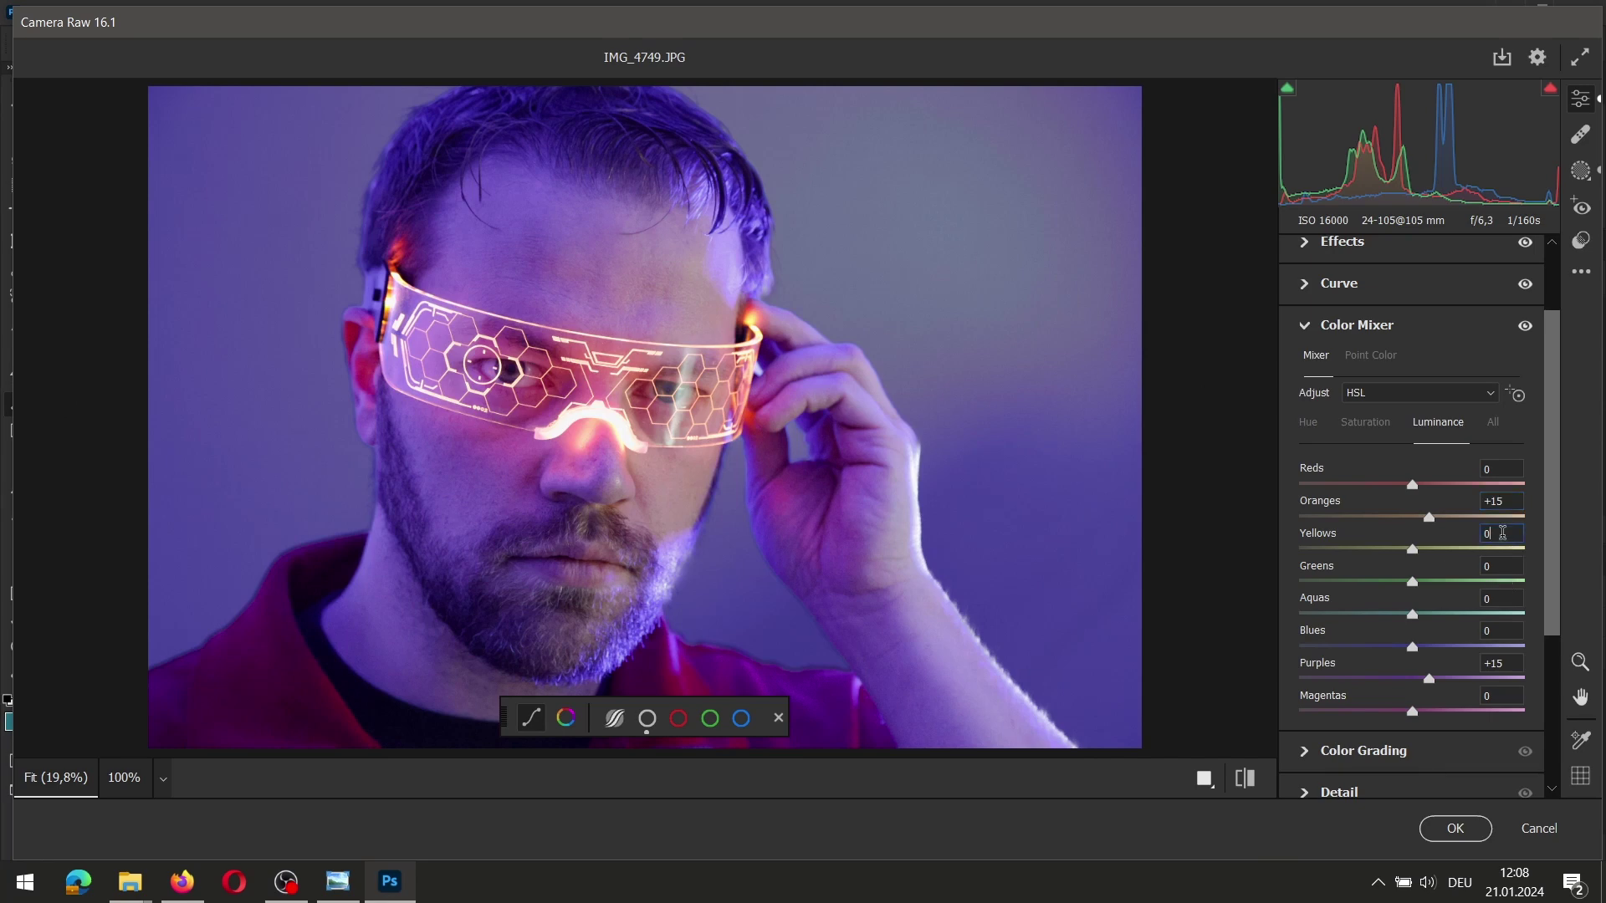
click(1336, 332)
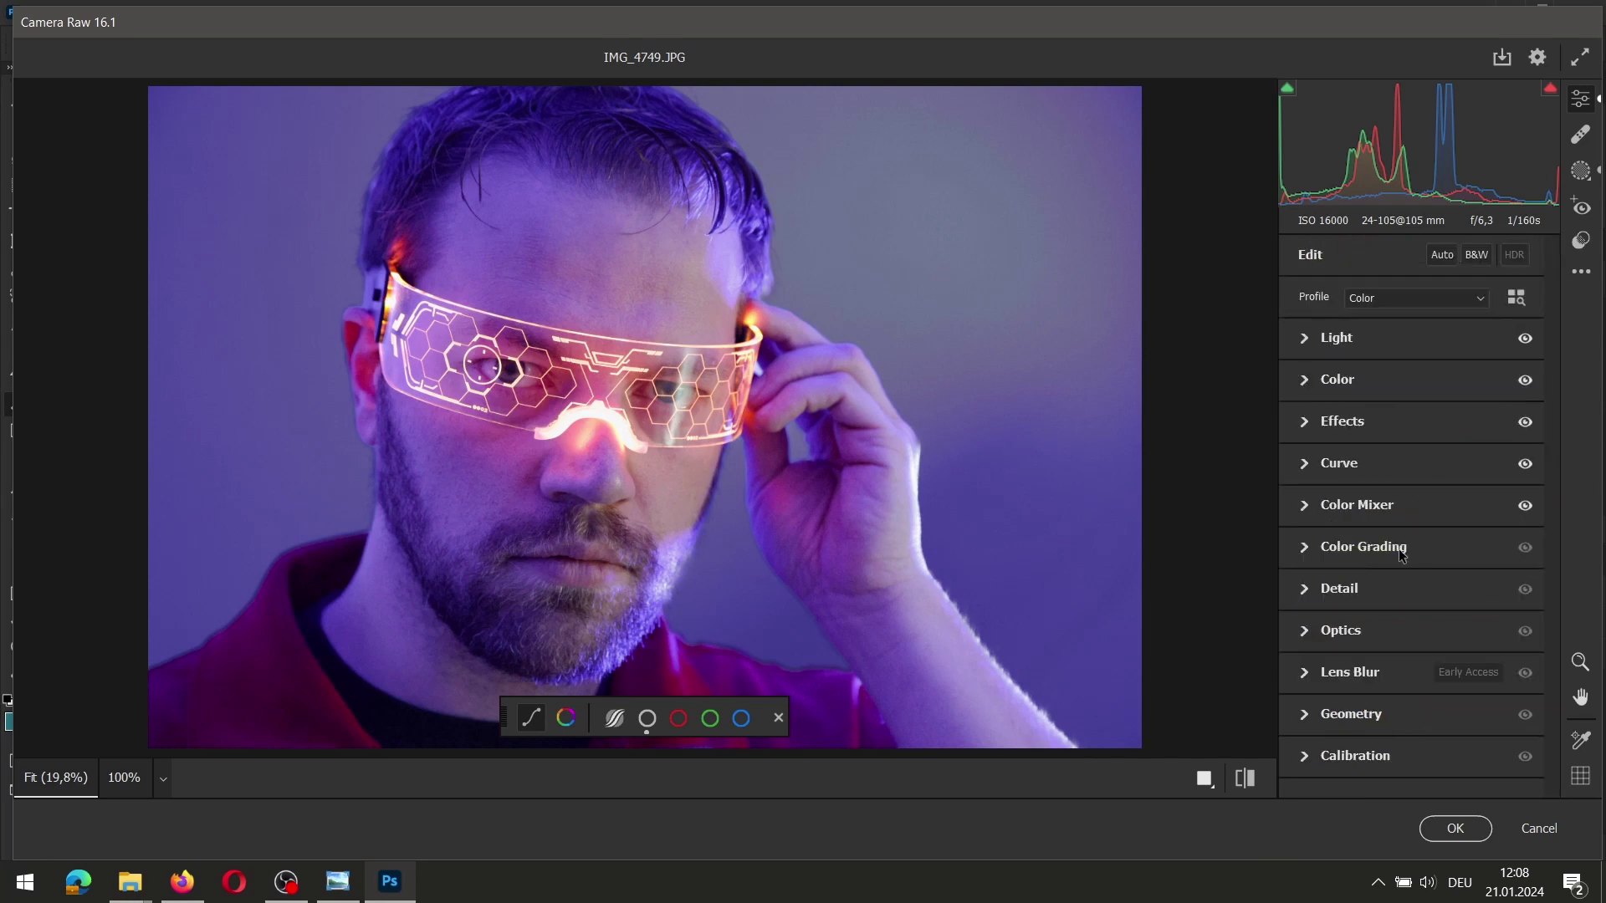
- Tint the shadows blue in Color Grading with hue 240 and saturation 20
click(1307, 547)
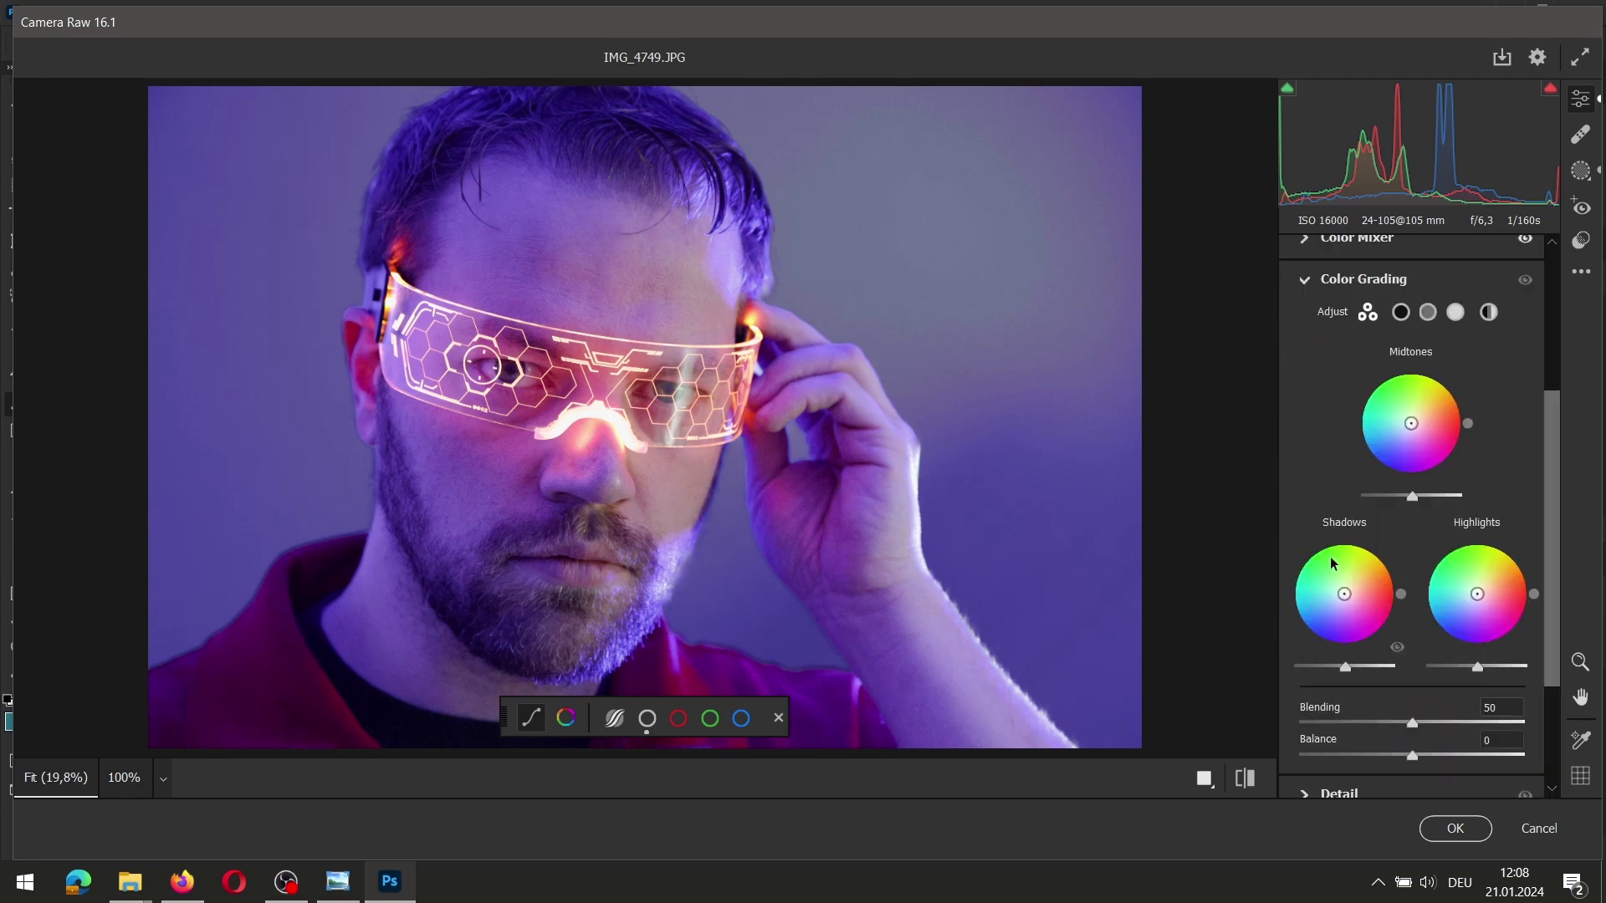
click(1400, 314)
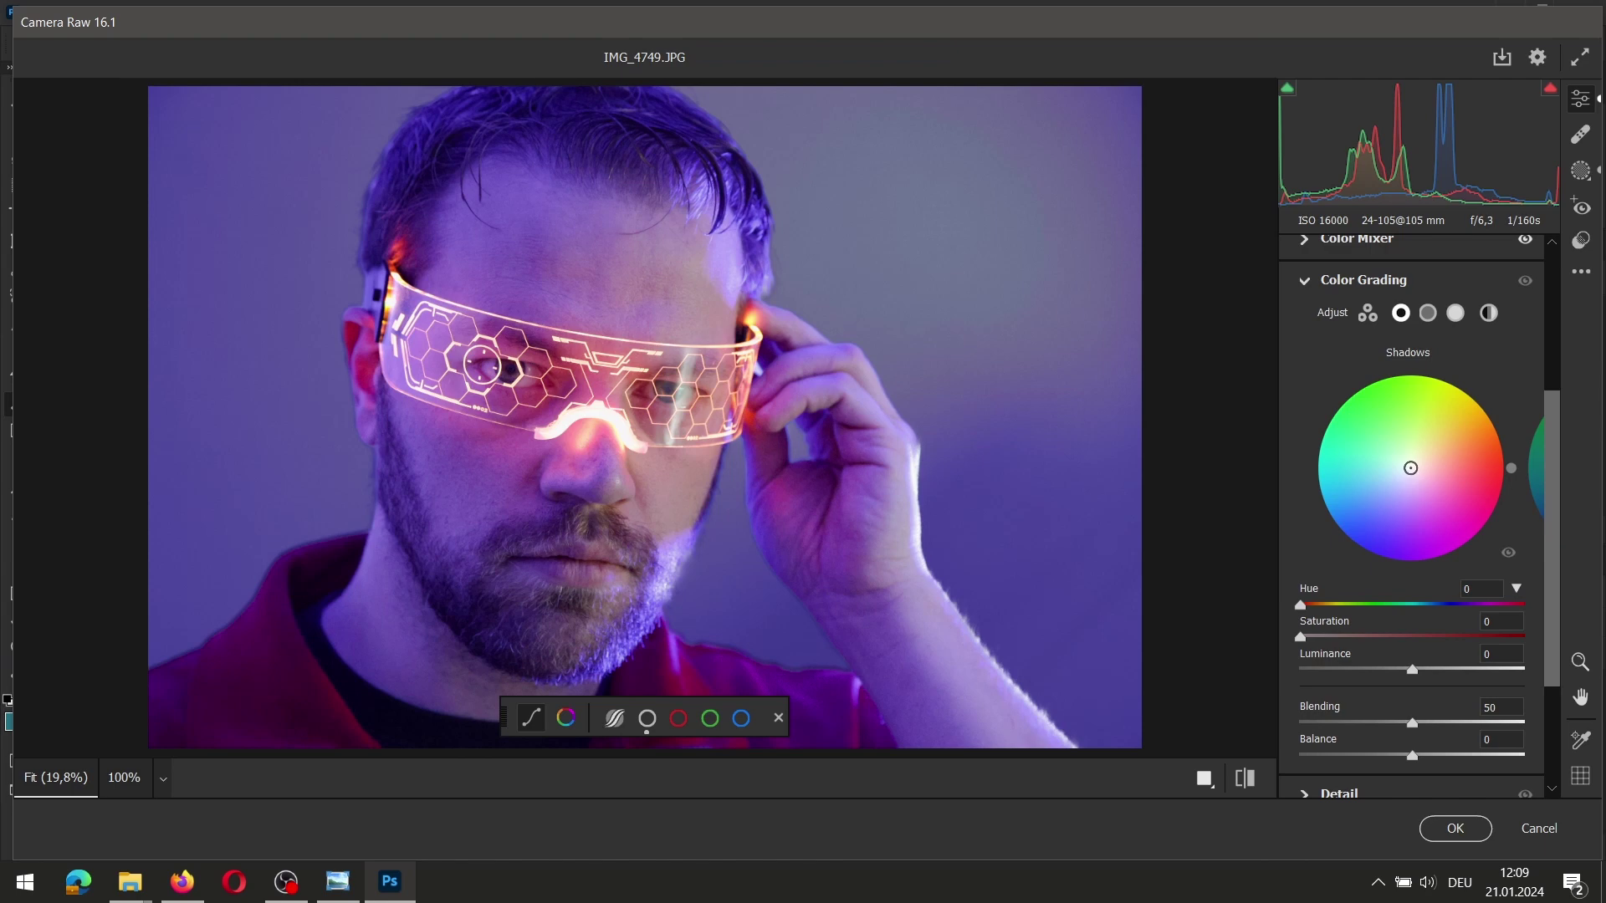
drag(1410, 468, 1369, 534)
drag(1484, 589, 1427, 599)
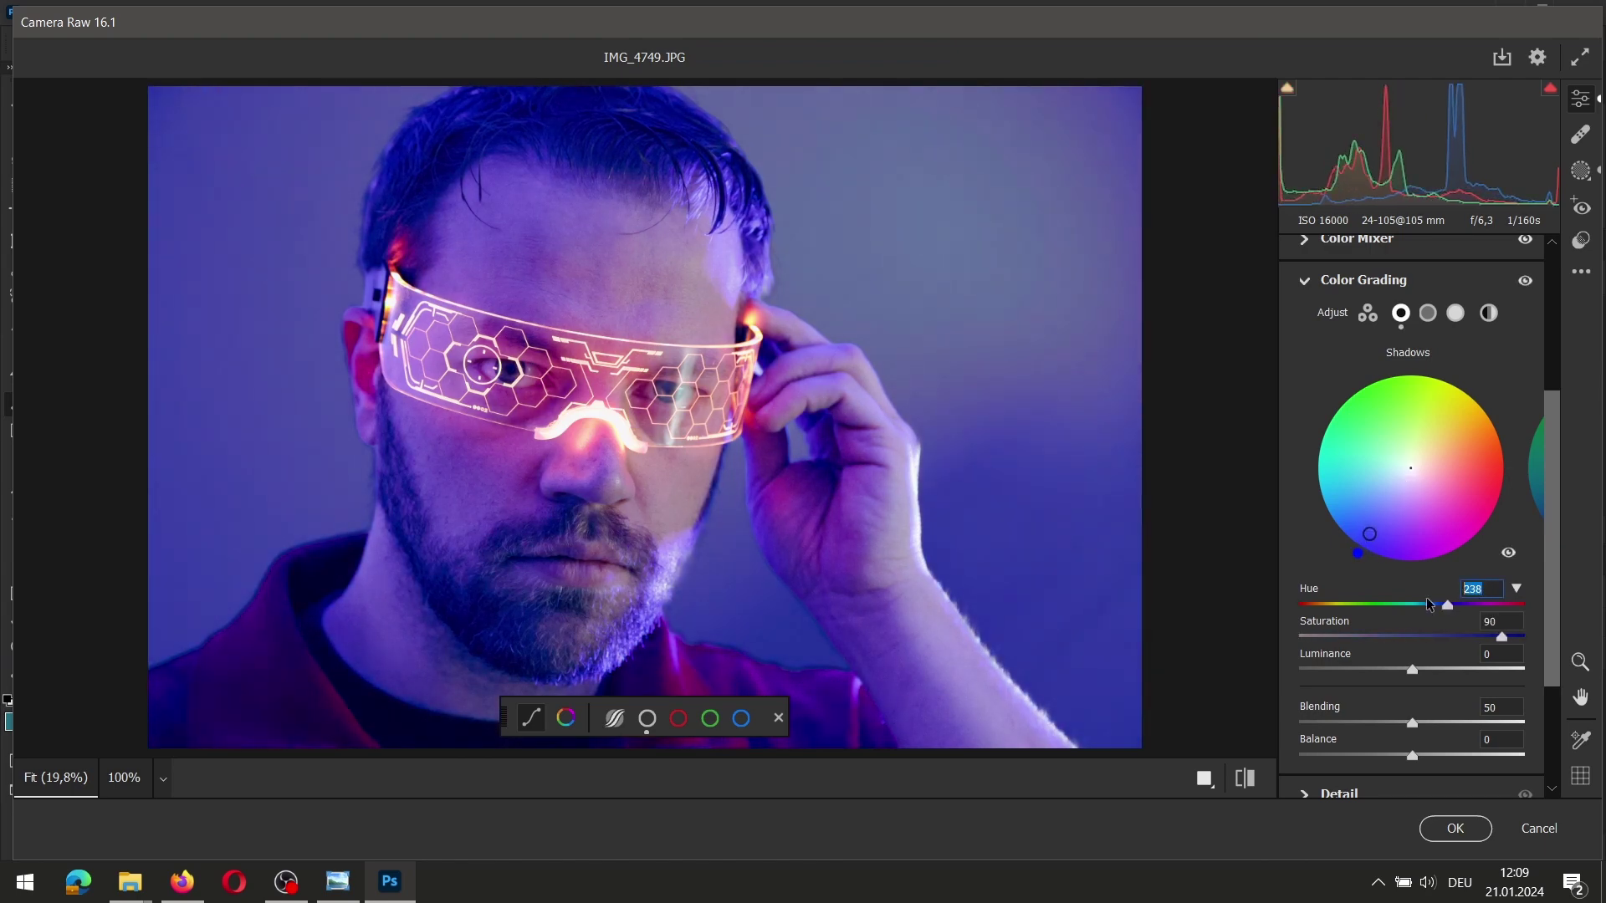
text(240)
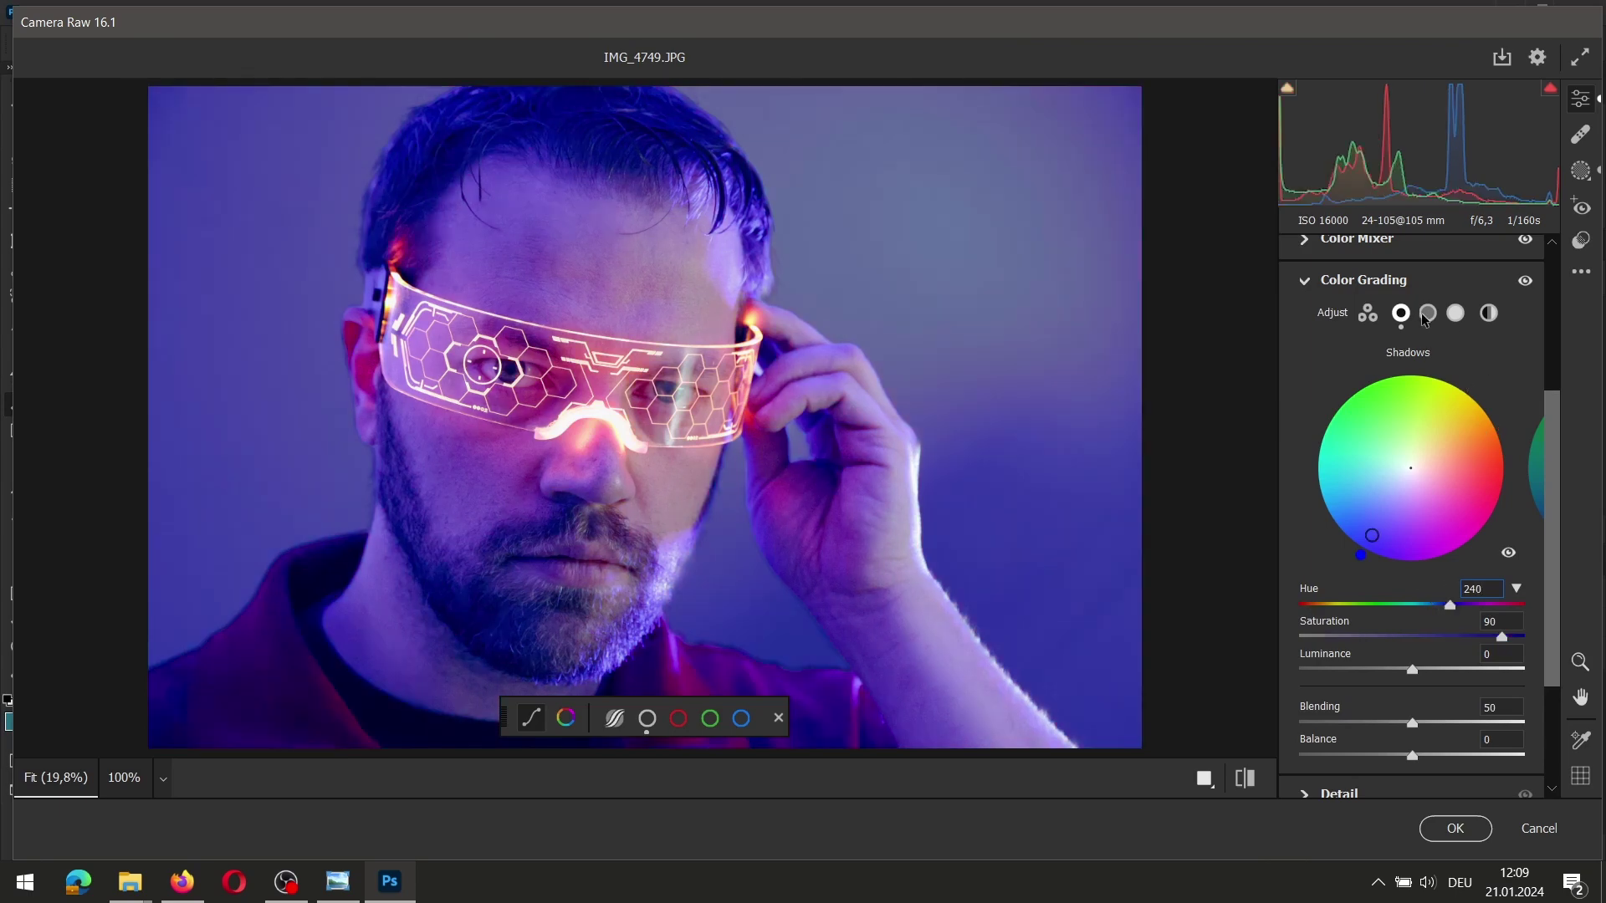
drag(1502, 638, 1343, 641)
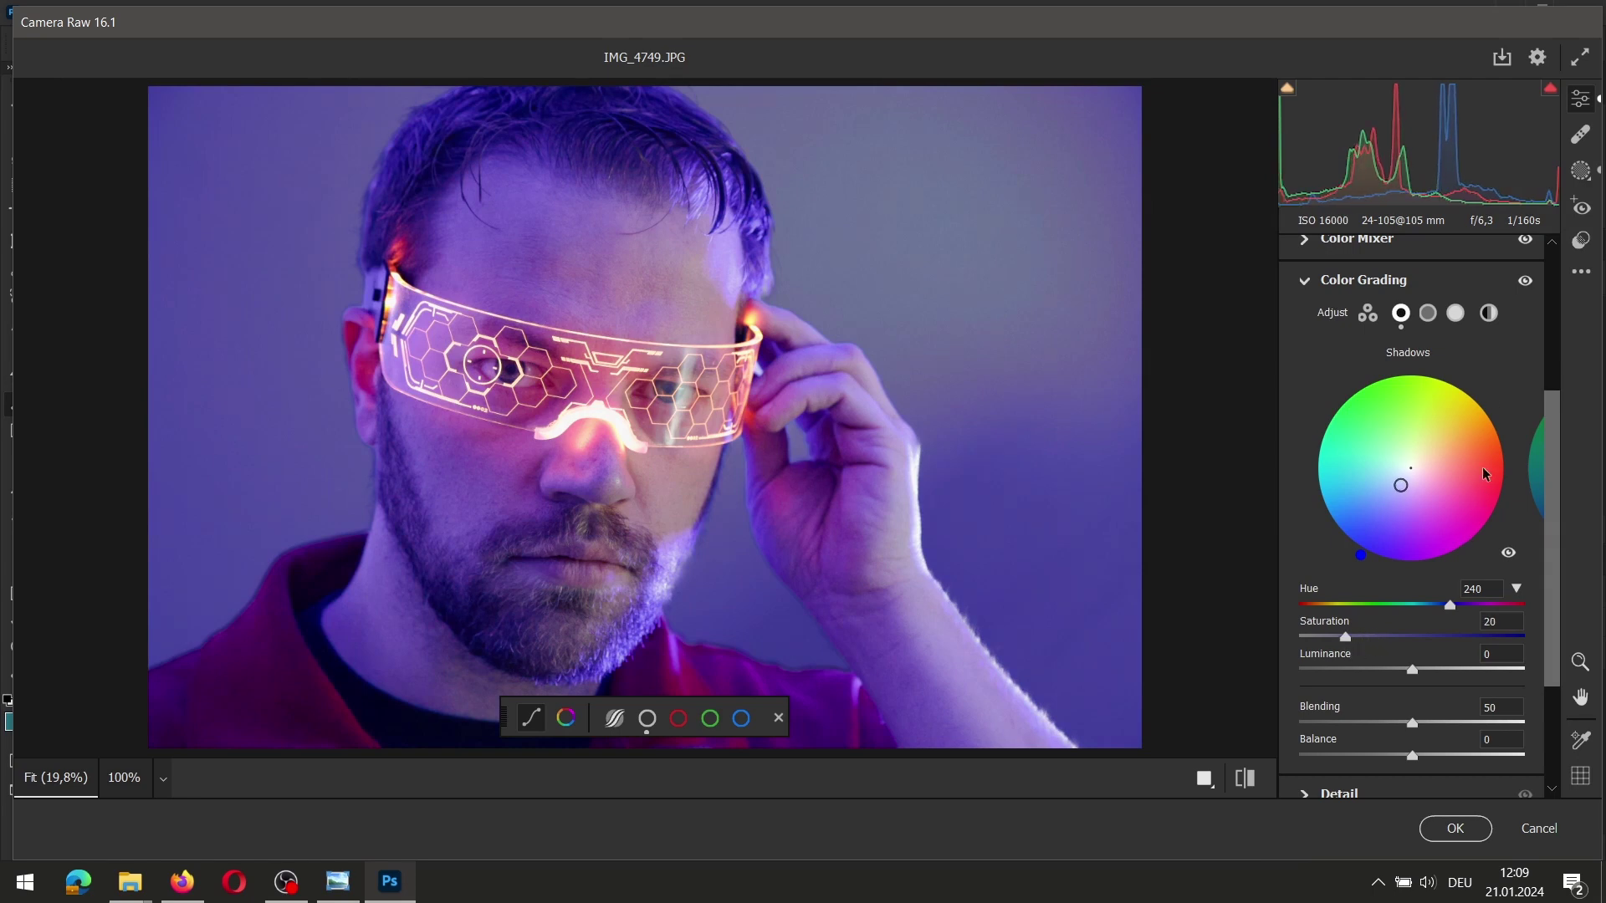
- Tint the midtones warm in Color Grading with hue 40 and saturation 20, keeping their luminance at 0
click(1430, 318)
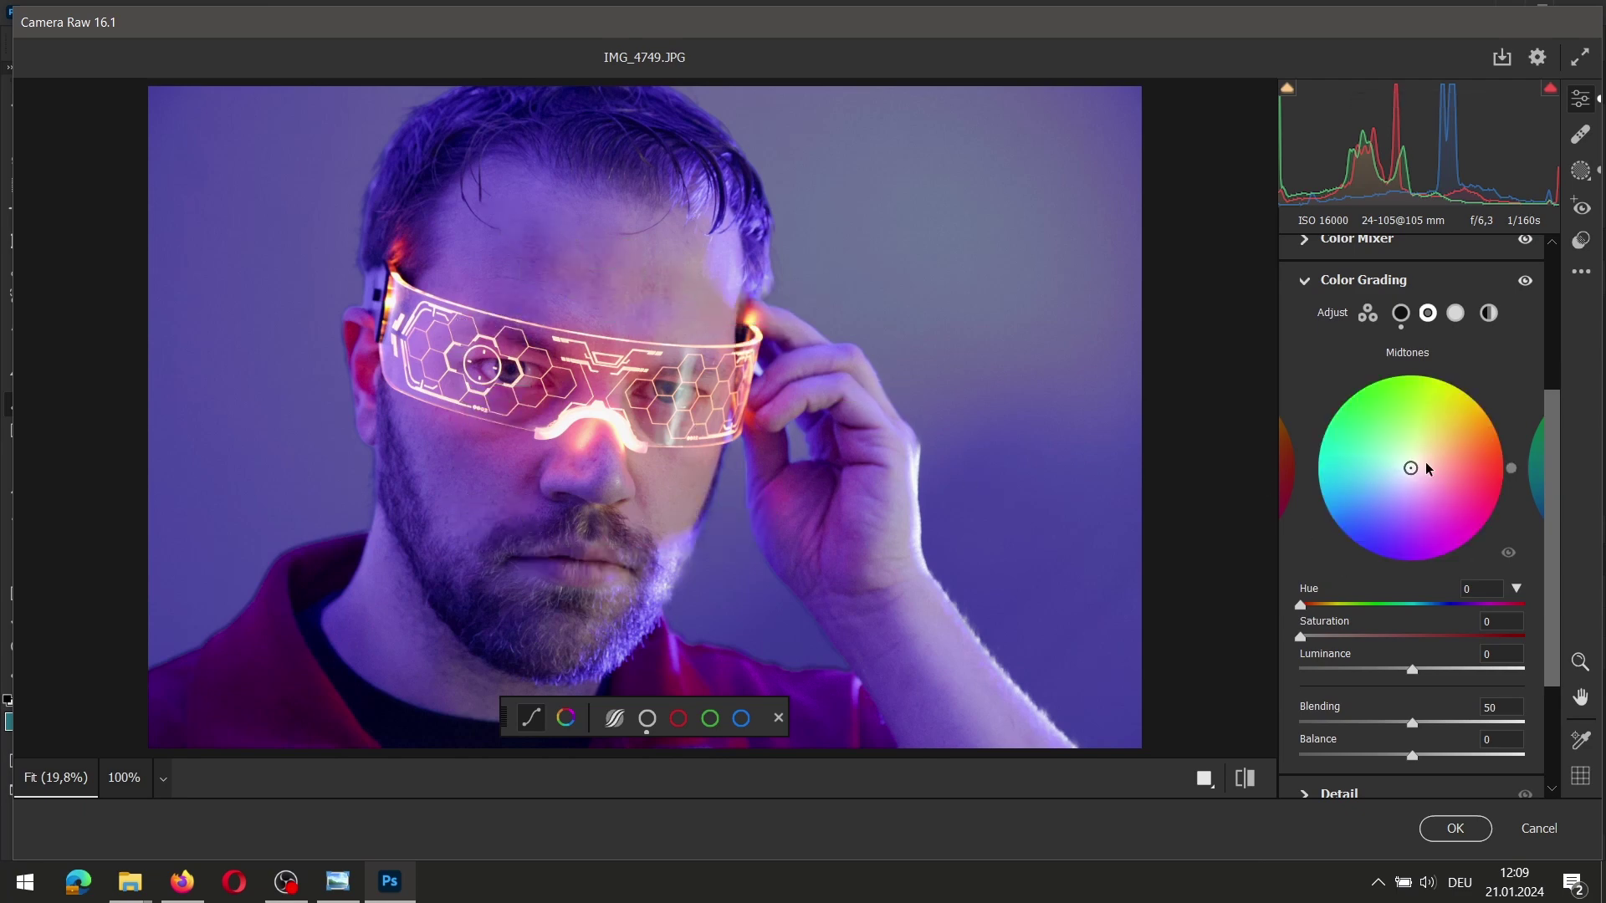
drag(1410, 468, 1473, 423)
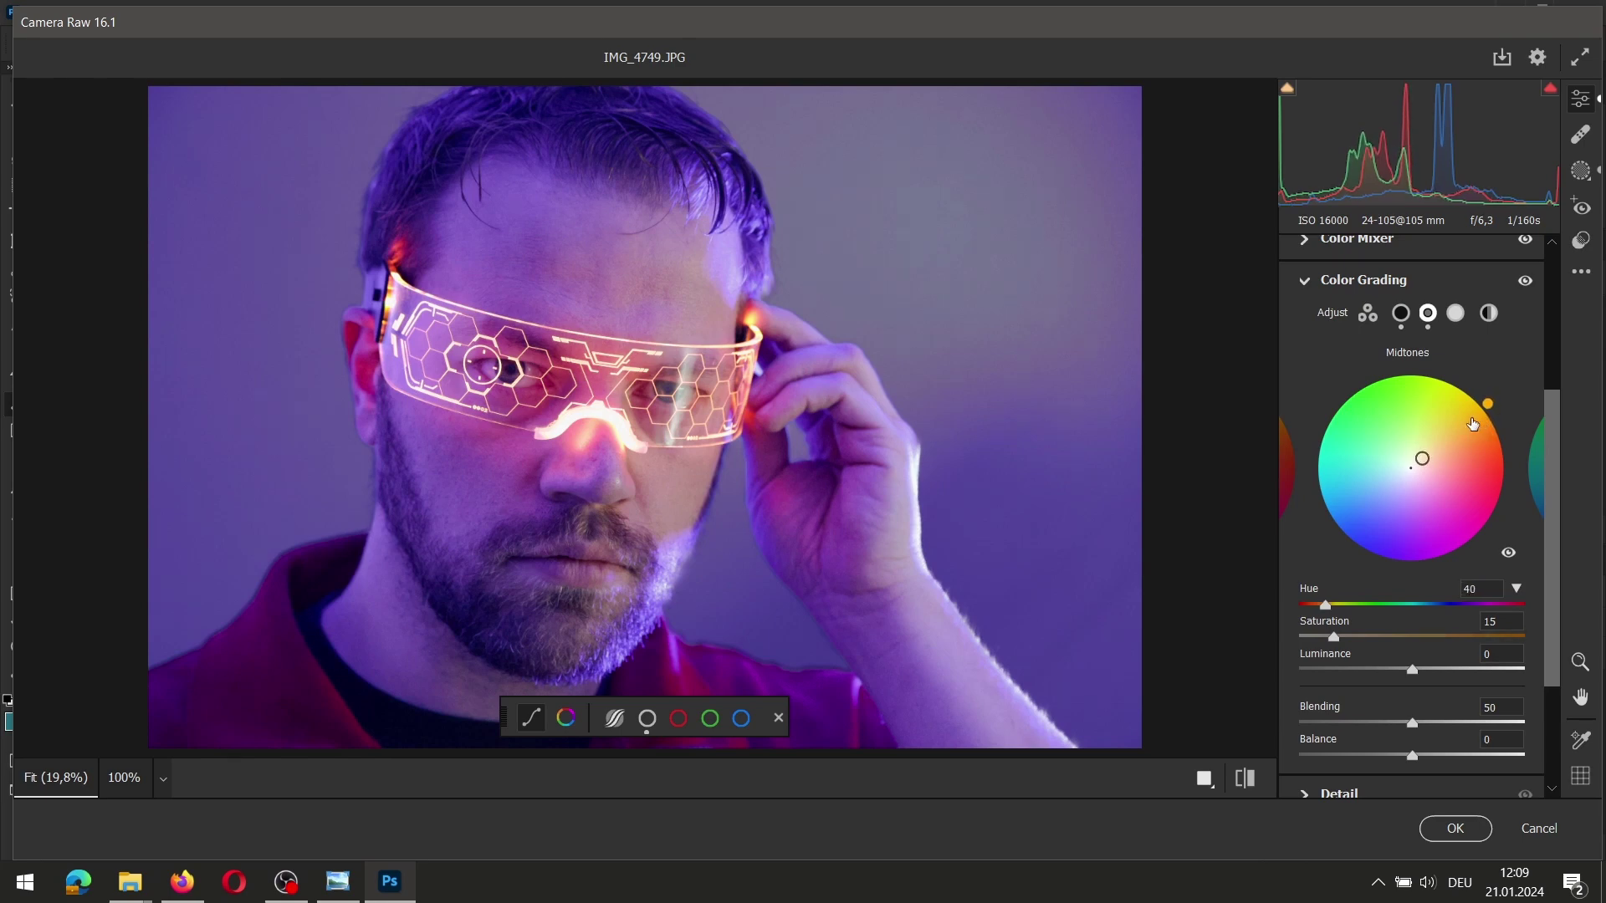
click(1493, 622)
text(20)
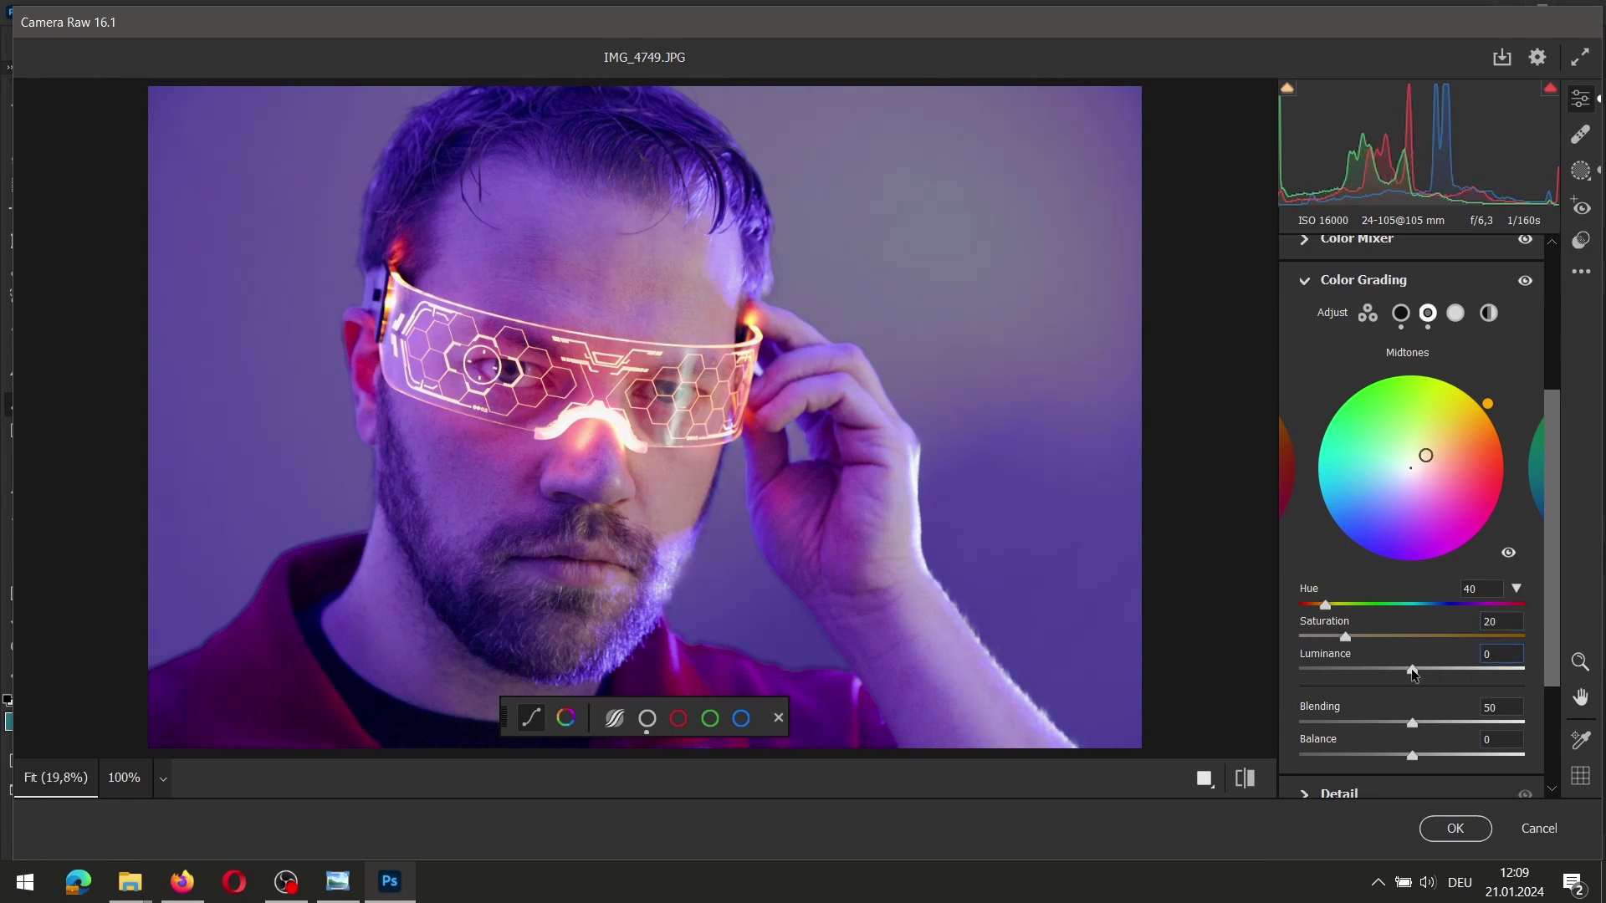
drag(1412, 669, 1432, 674)
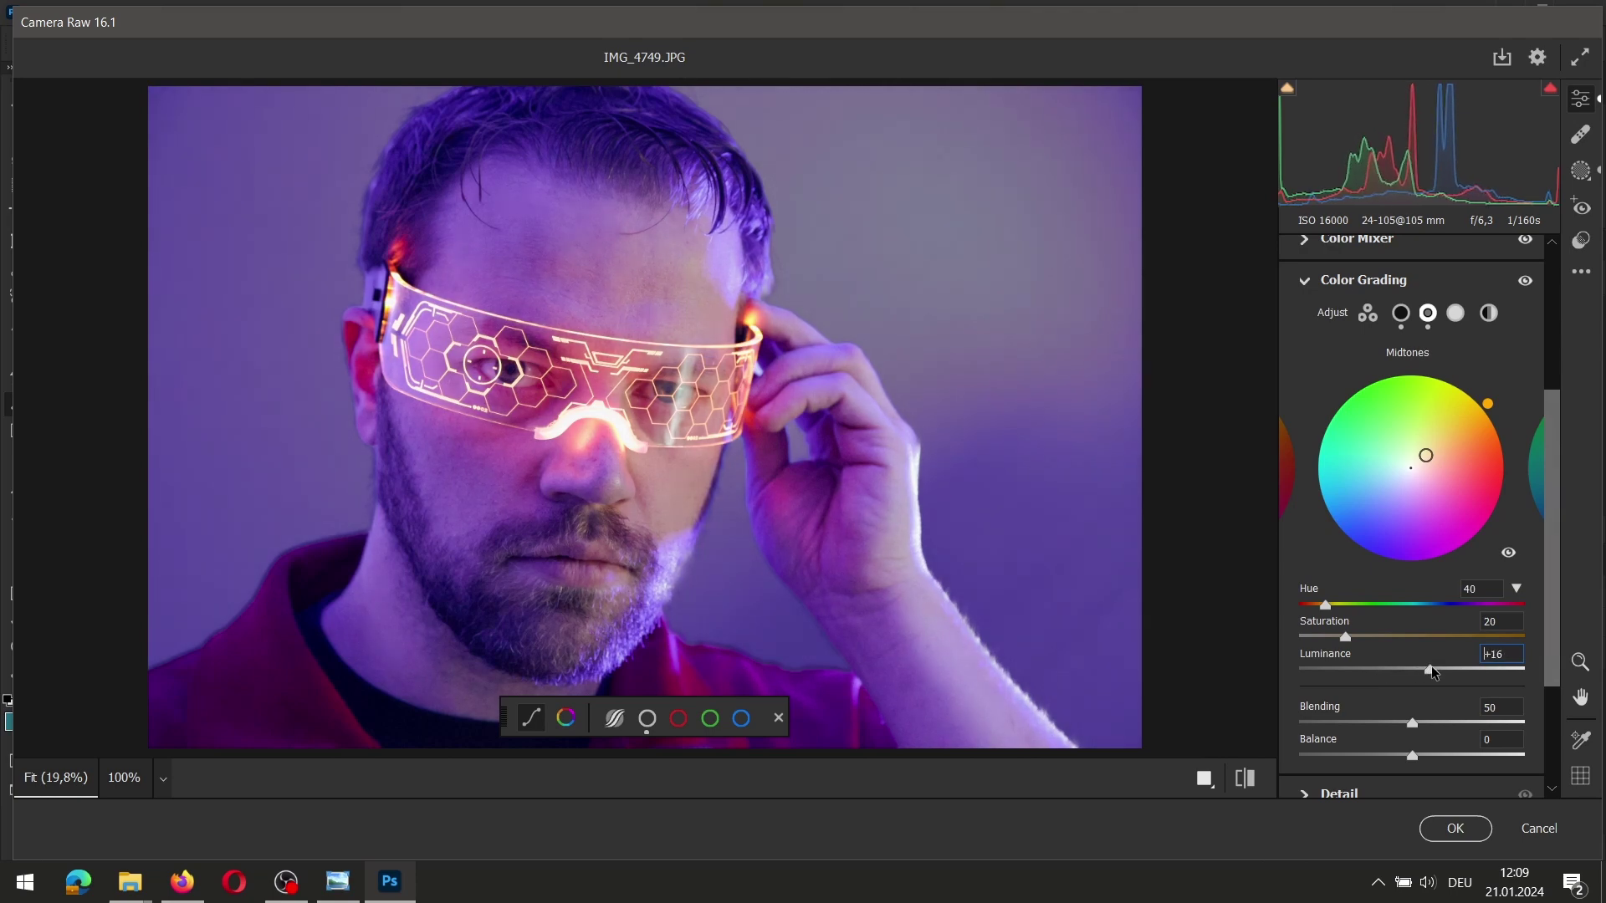
double_click(1430, 670)
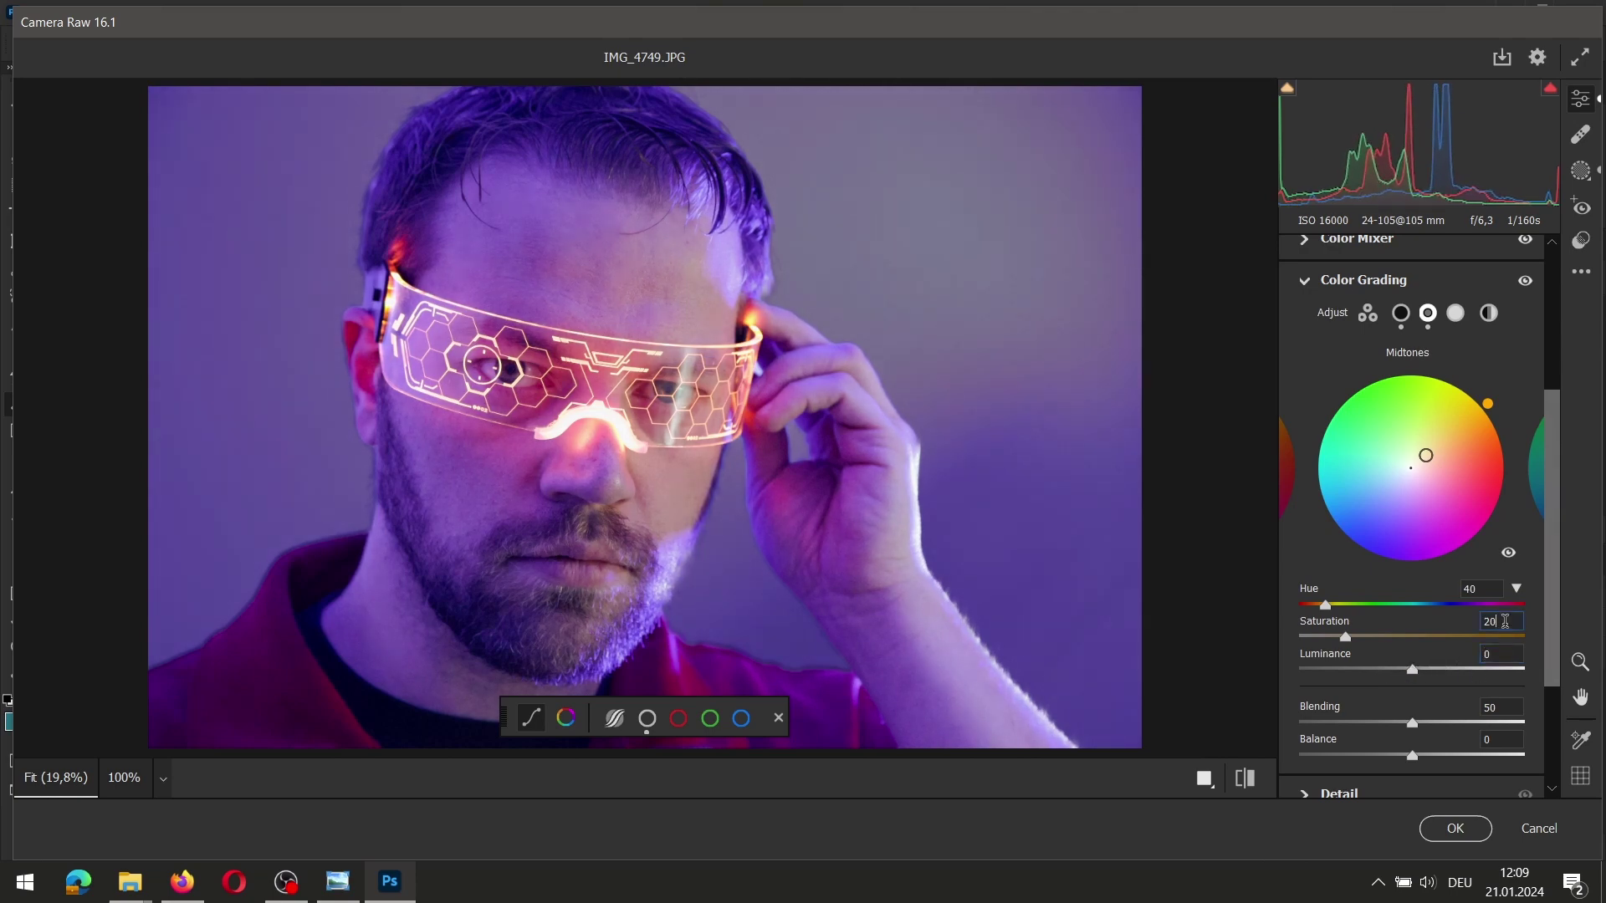
- Grade the highlights orange with hue 20 and saturation 15, and raise their luminance to +50
click(1455, 313)
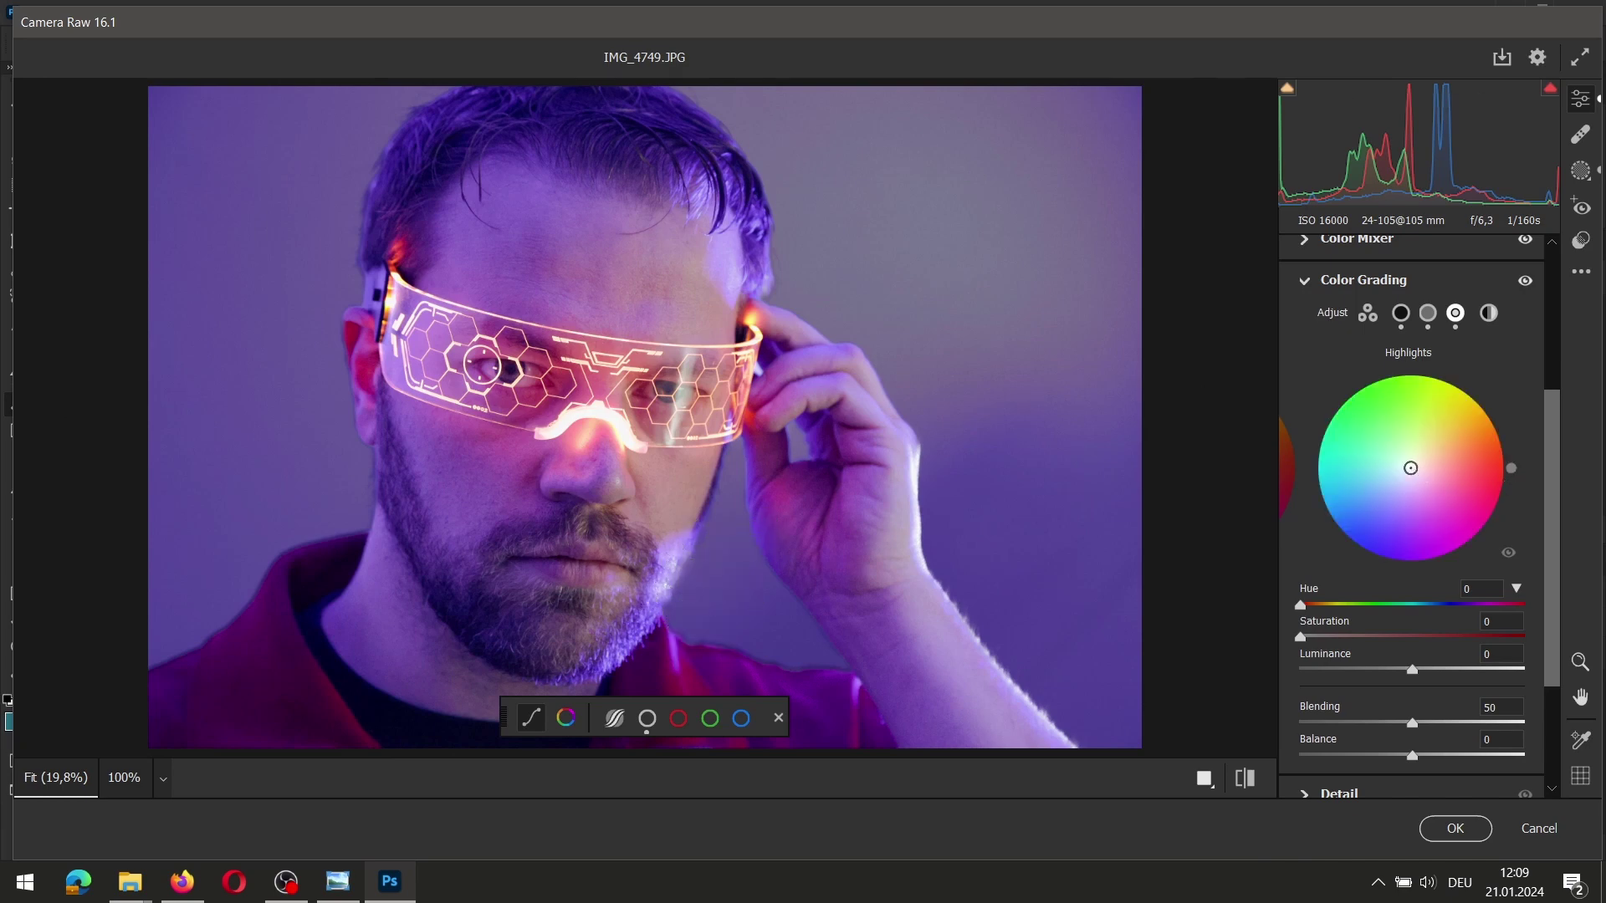
drag(1511, 468, 1483, 442)
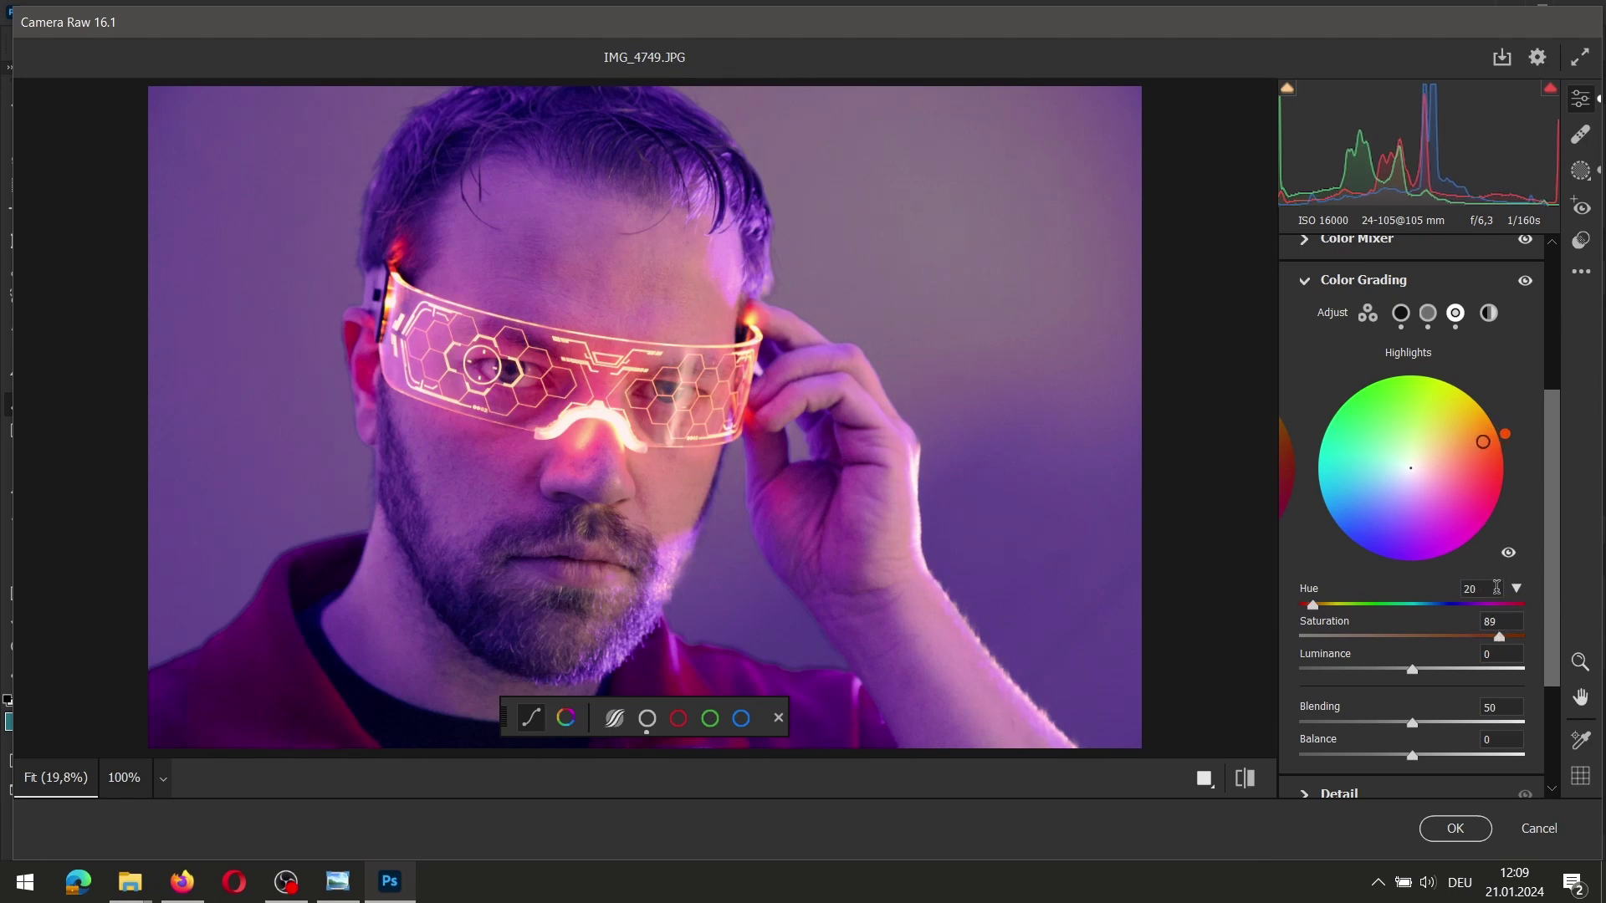
drag(1497, 637, 1332, 639)
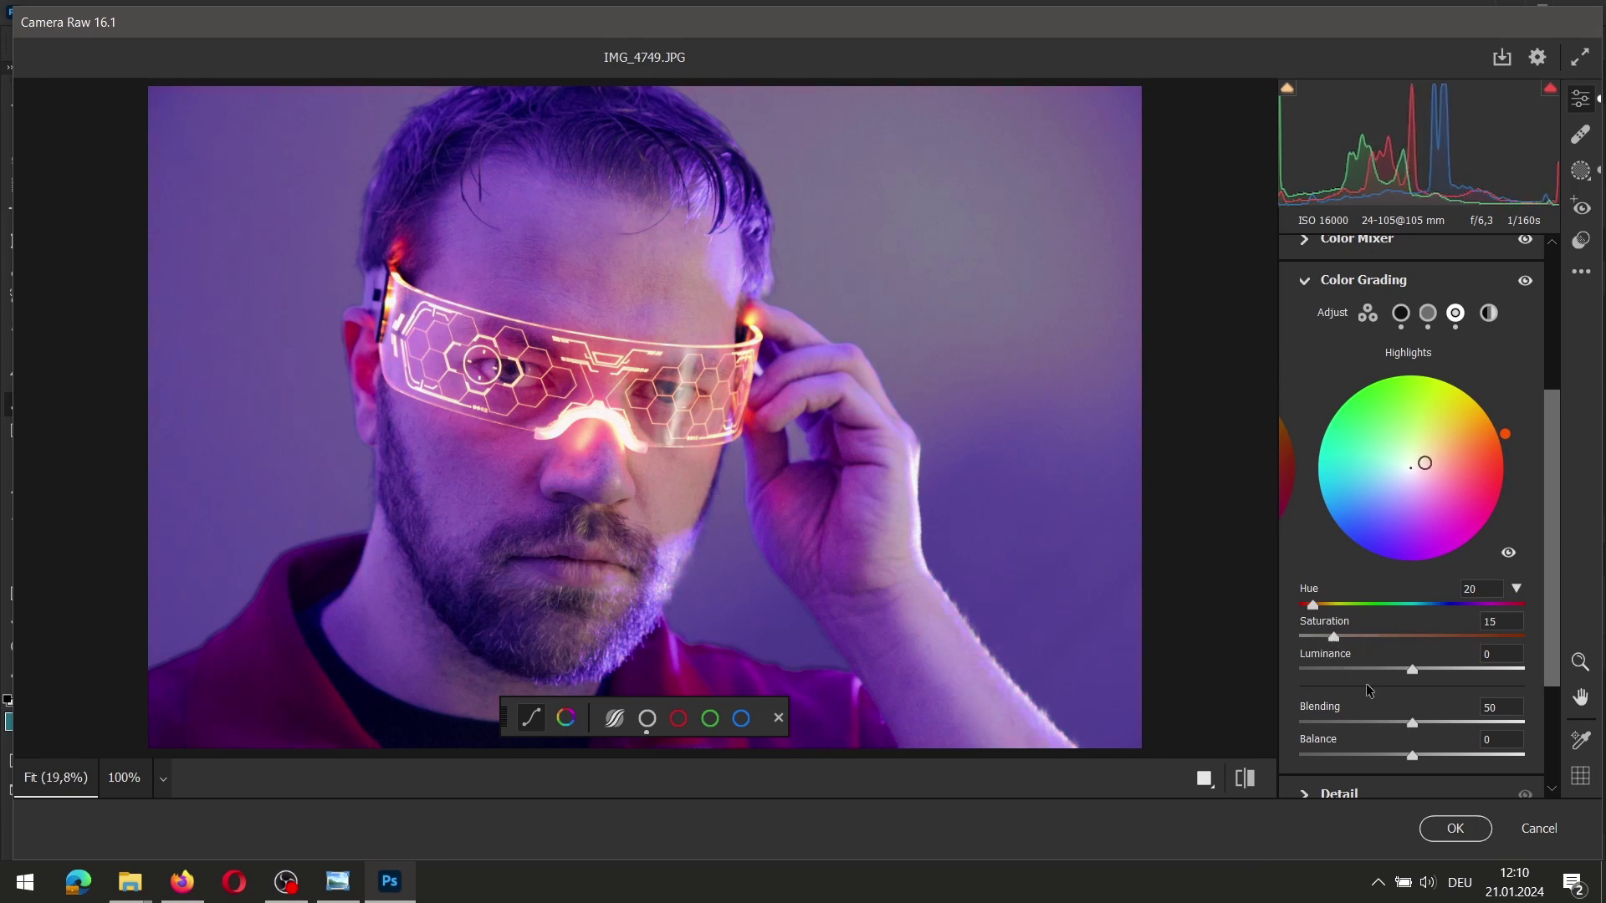
drag(1412, 669, 1450, 674)
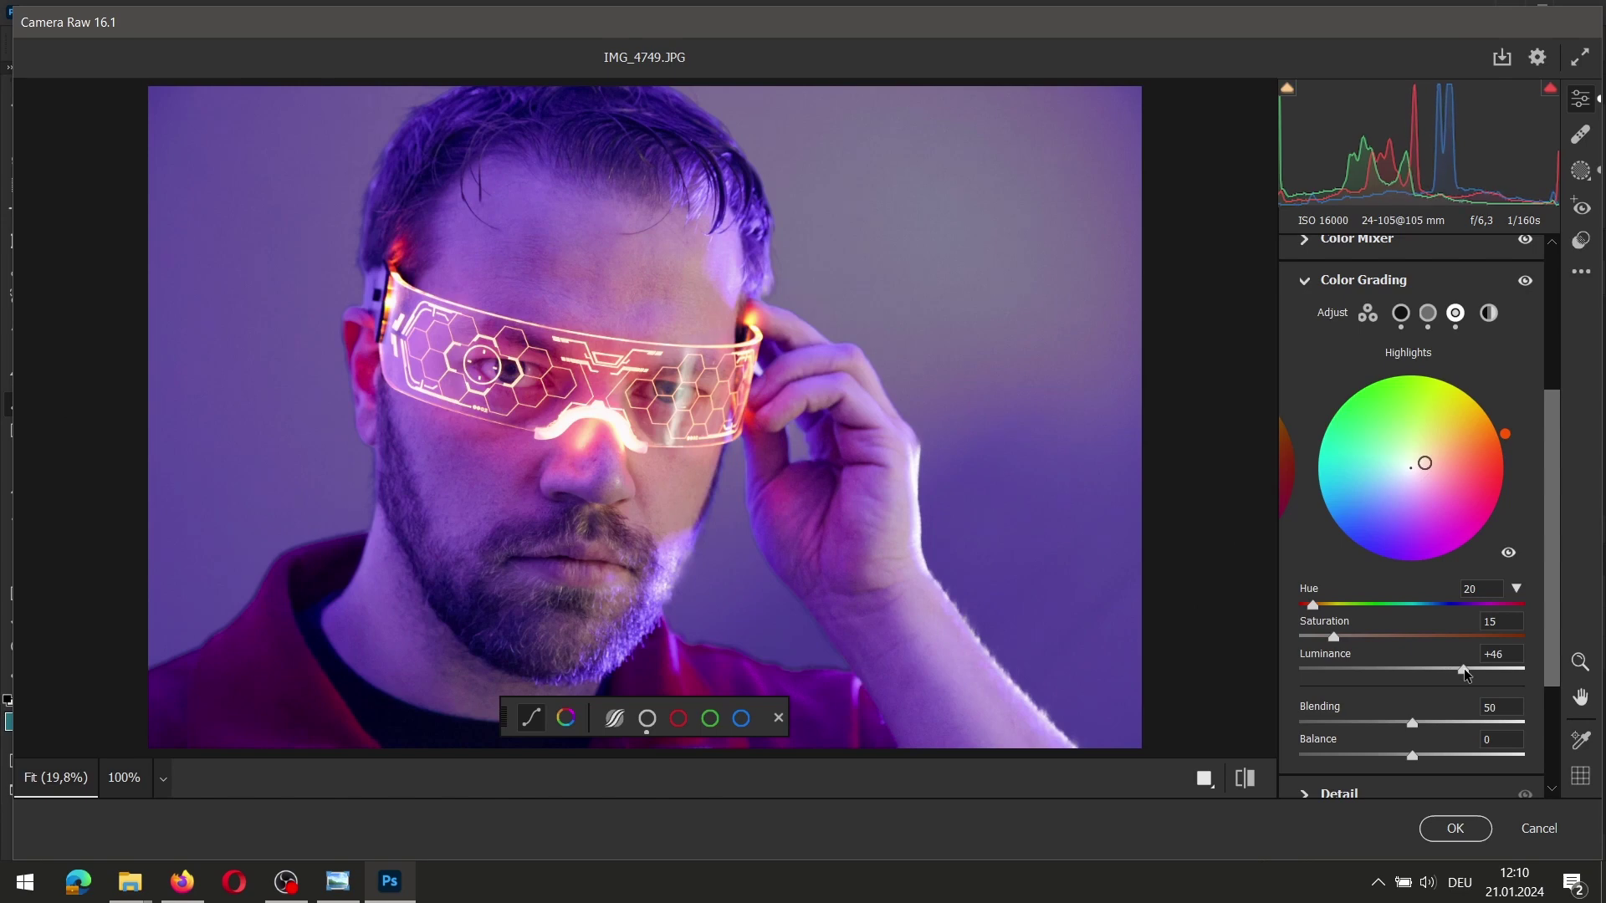
drag(1467, 669, 1467, 669)
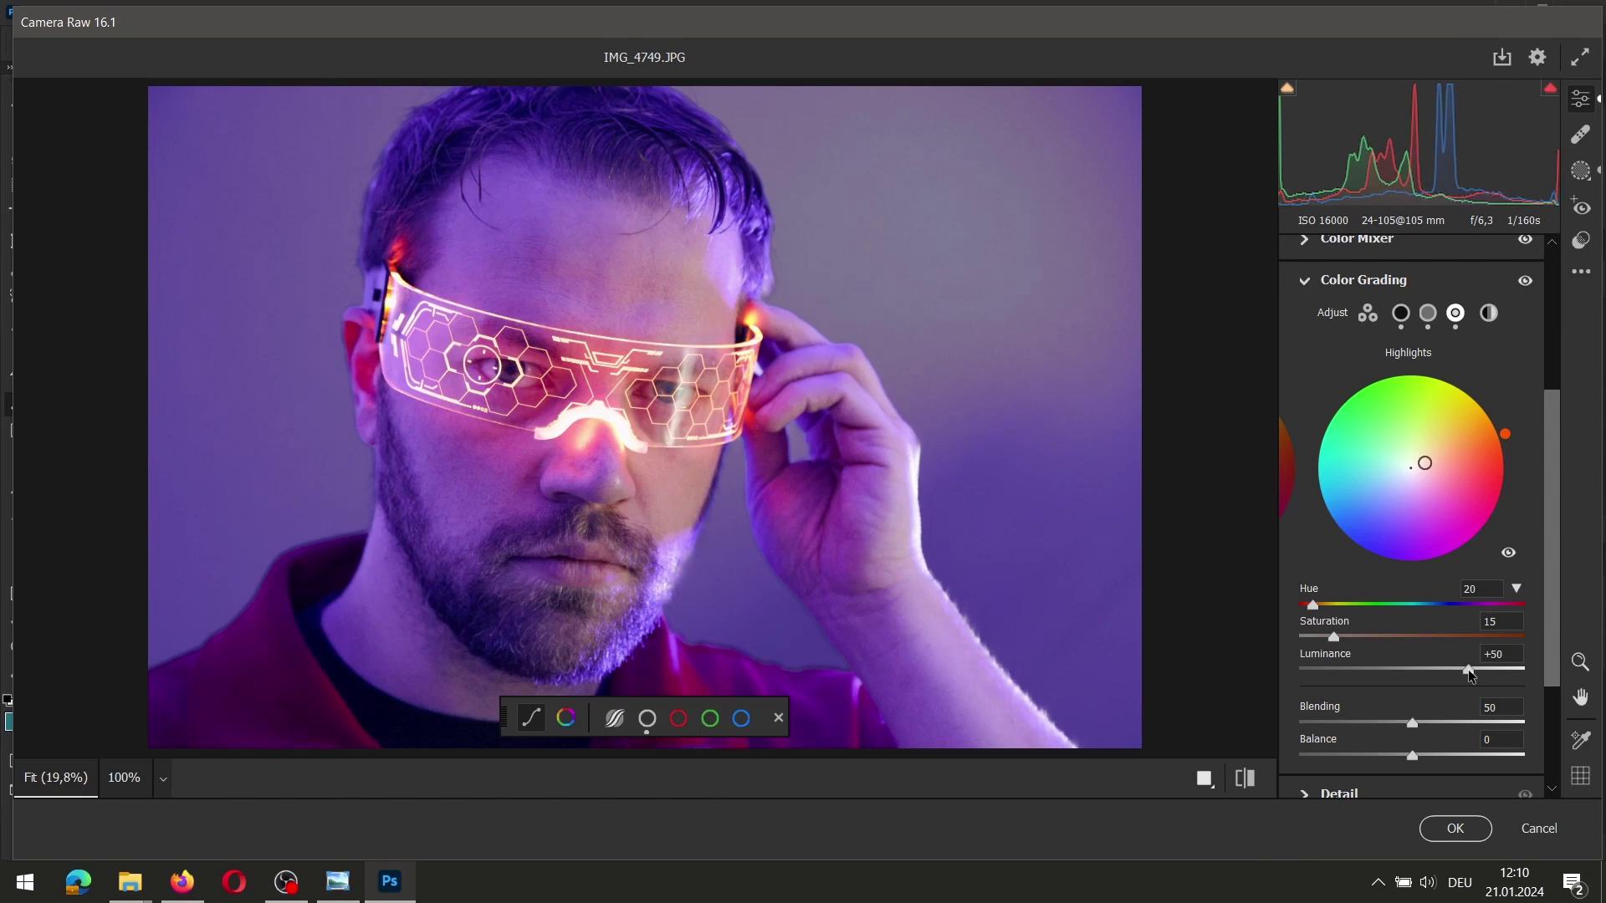
- Compare the portrait with and without the Color Grading adjustments, and collapse that section
click(1525, 283)
click(1524, 283)
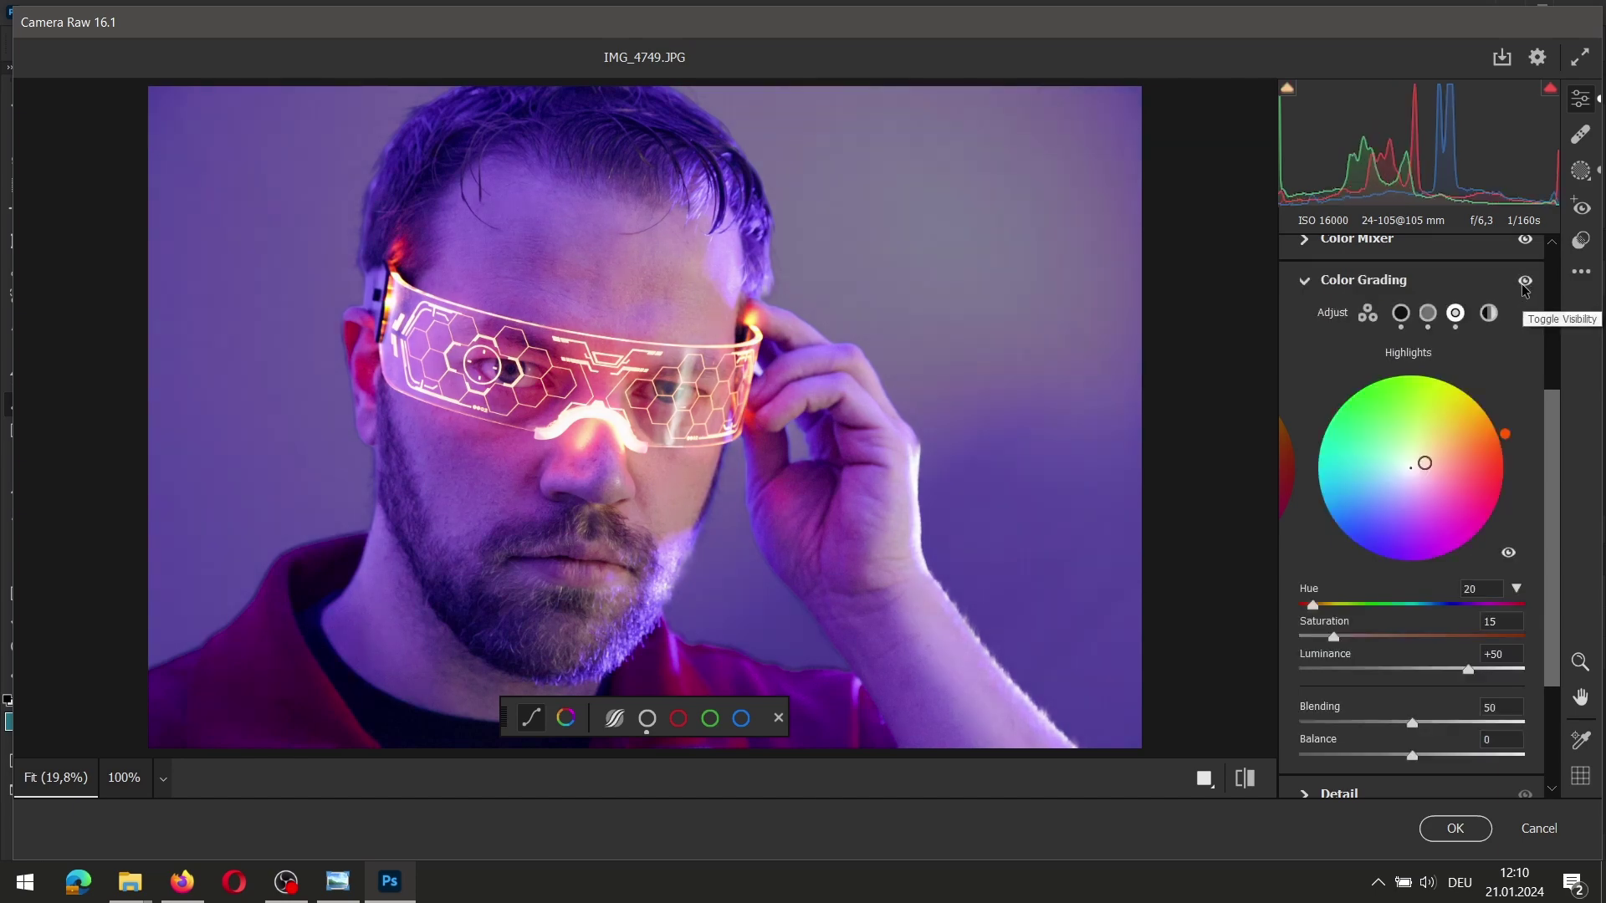
click(1525, 283)
click(1525, 283)
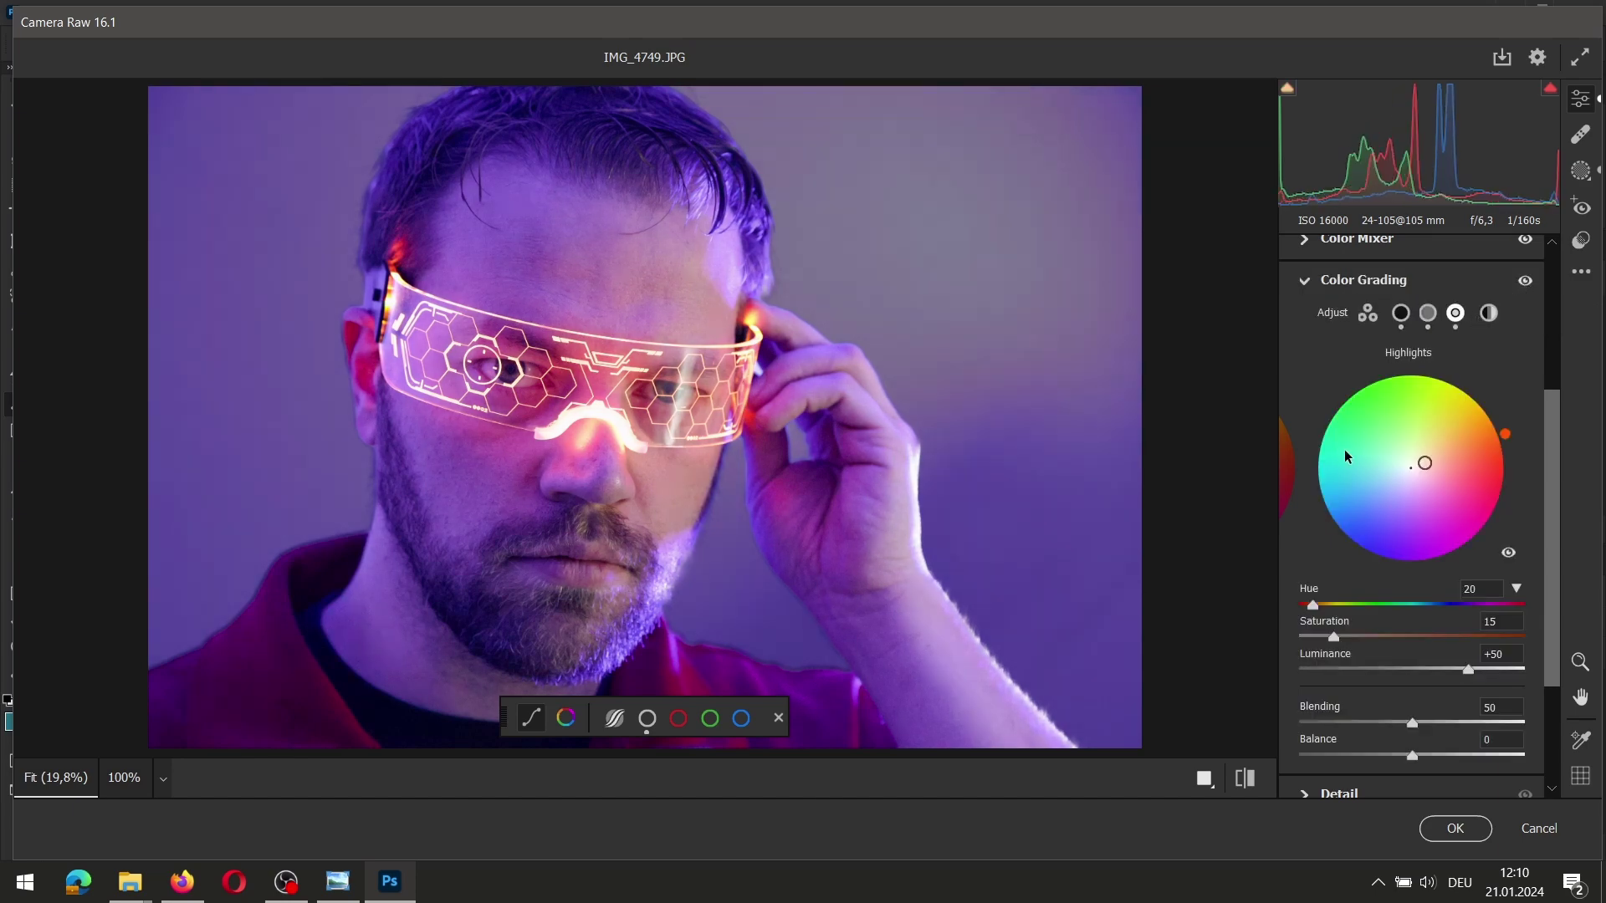
click(1378, 283)
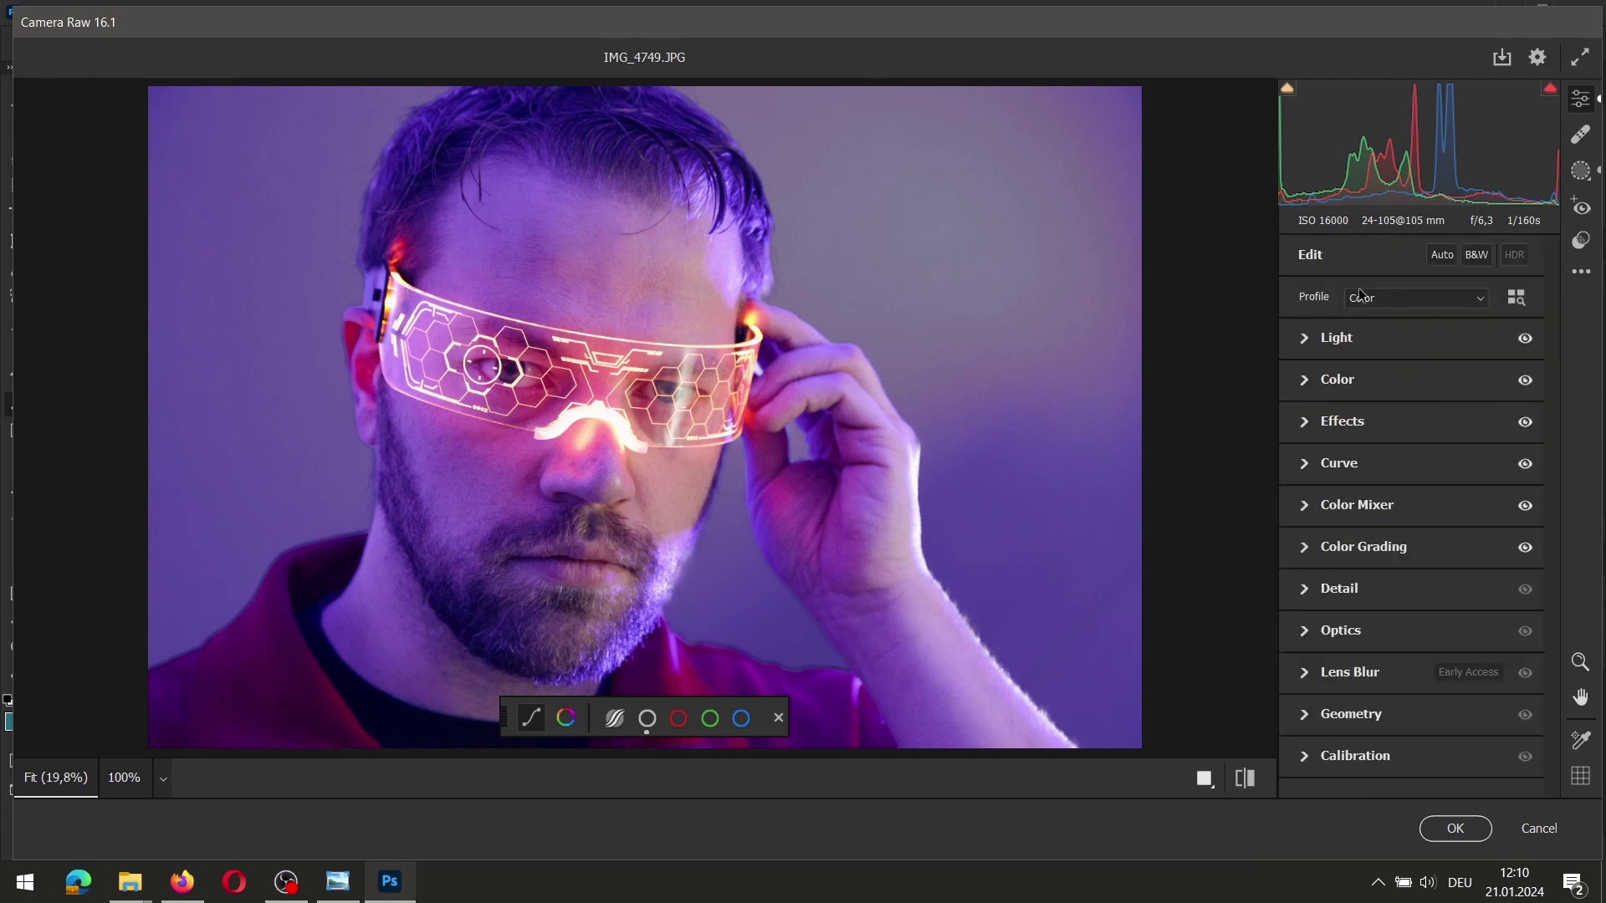
- Sharpen the portrait in the Detail settings with an amount of about 58, checking the effect on the face up close
click(1338, 589)
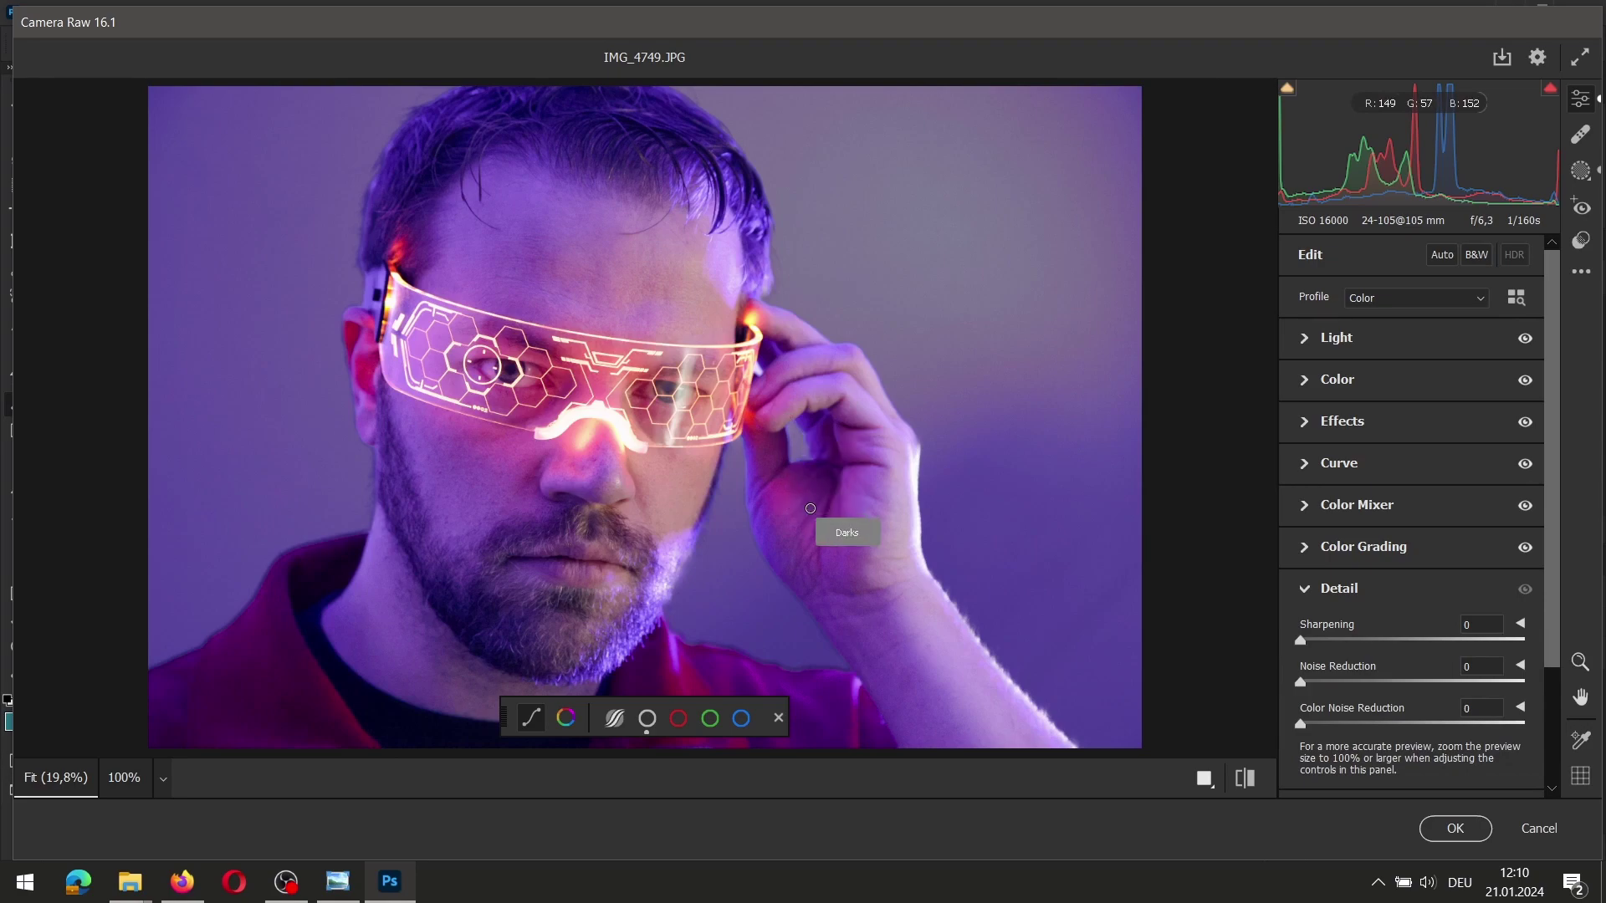
scroll(810, 508, up, 6)
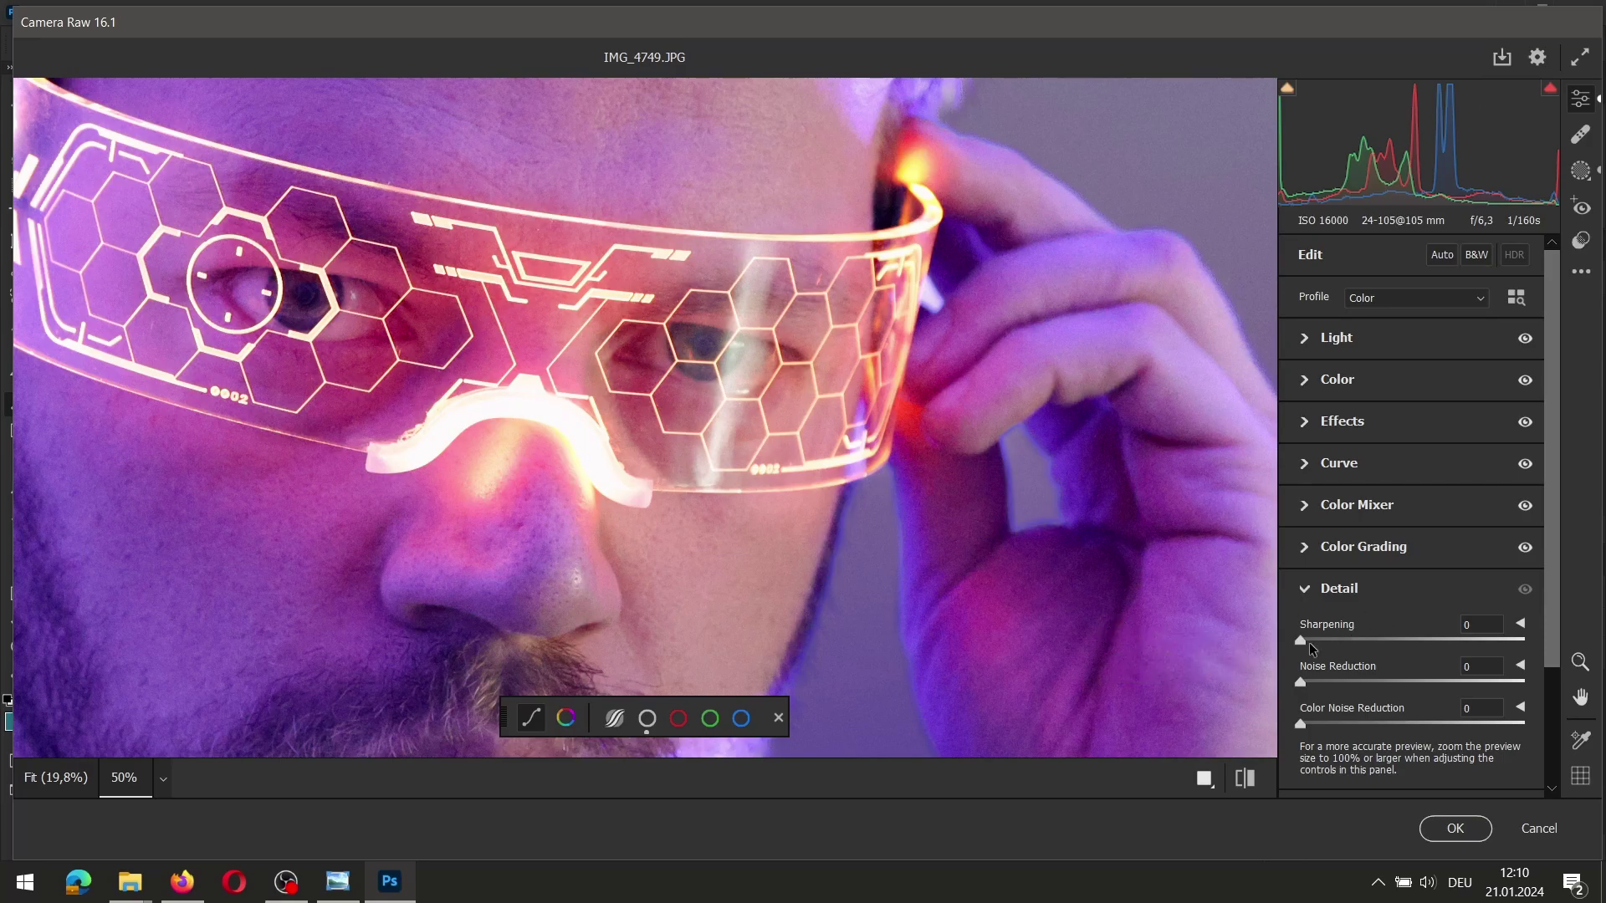
drag(1299, 637, 1340, 642)
drag(1398, 641, 1497, 643)
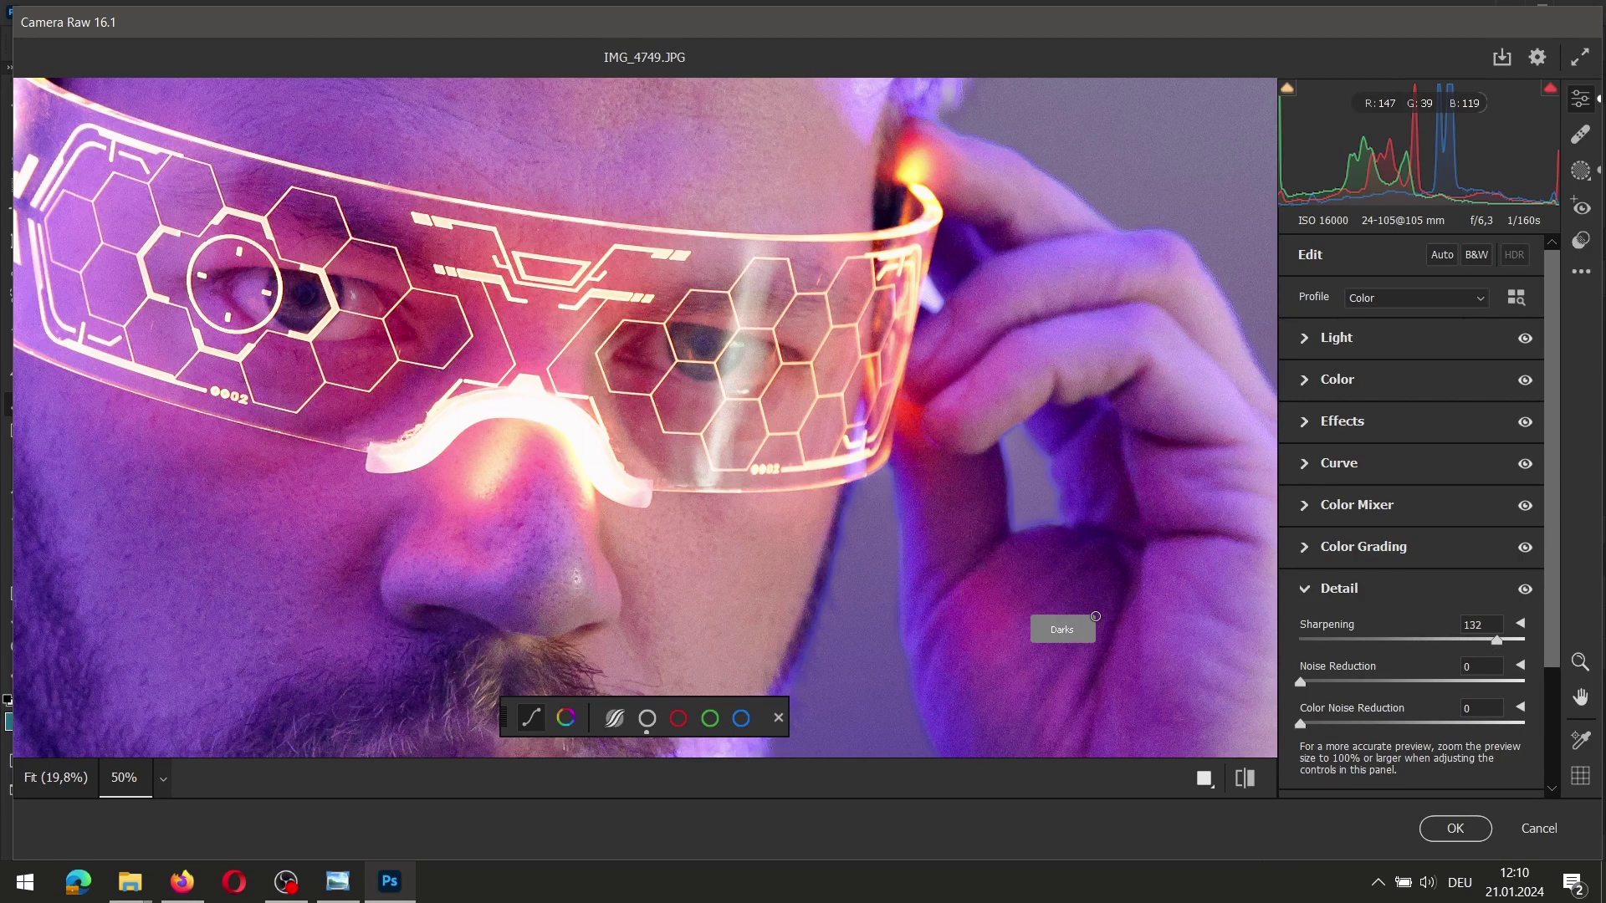
drag(1497, 641, 1368, 644)
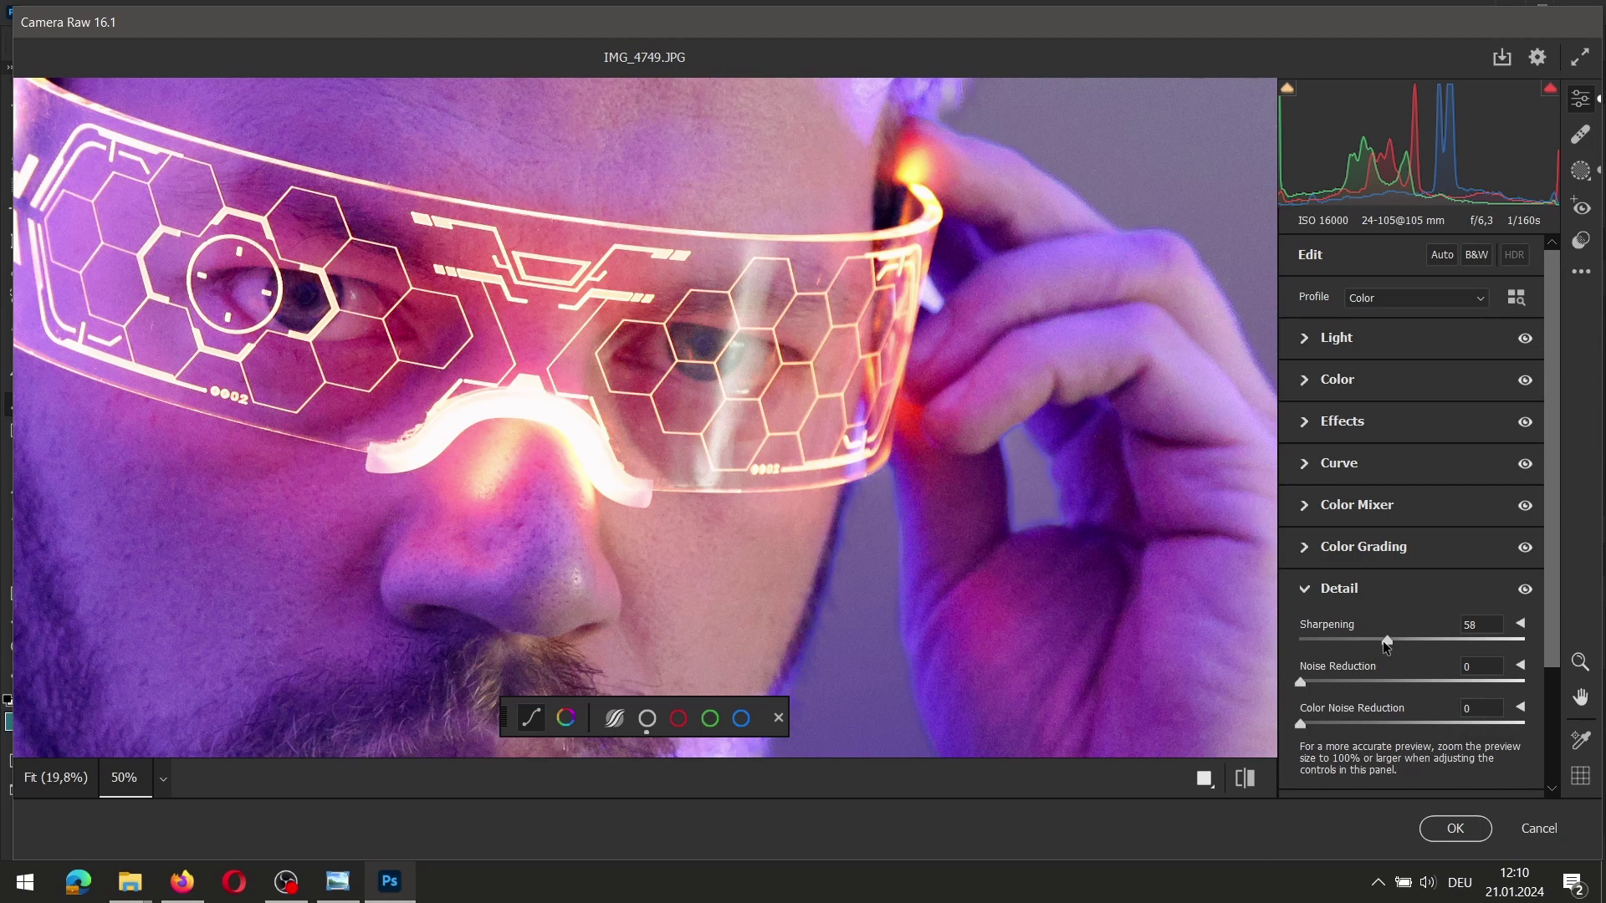
drag(1382, 641, 1385, 641)
- Apply moderate noise reduction and color noise reduction to the portrait, and close the Detail settings
drag(1317, 681, 1348, 681)
drag(1334, 724, 1358, 724)
click(1305, 590)
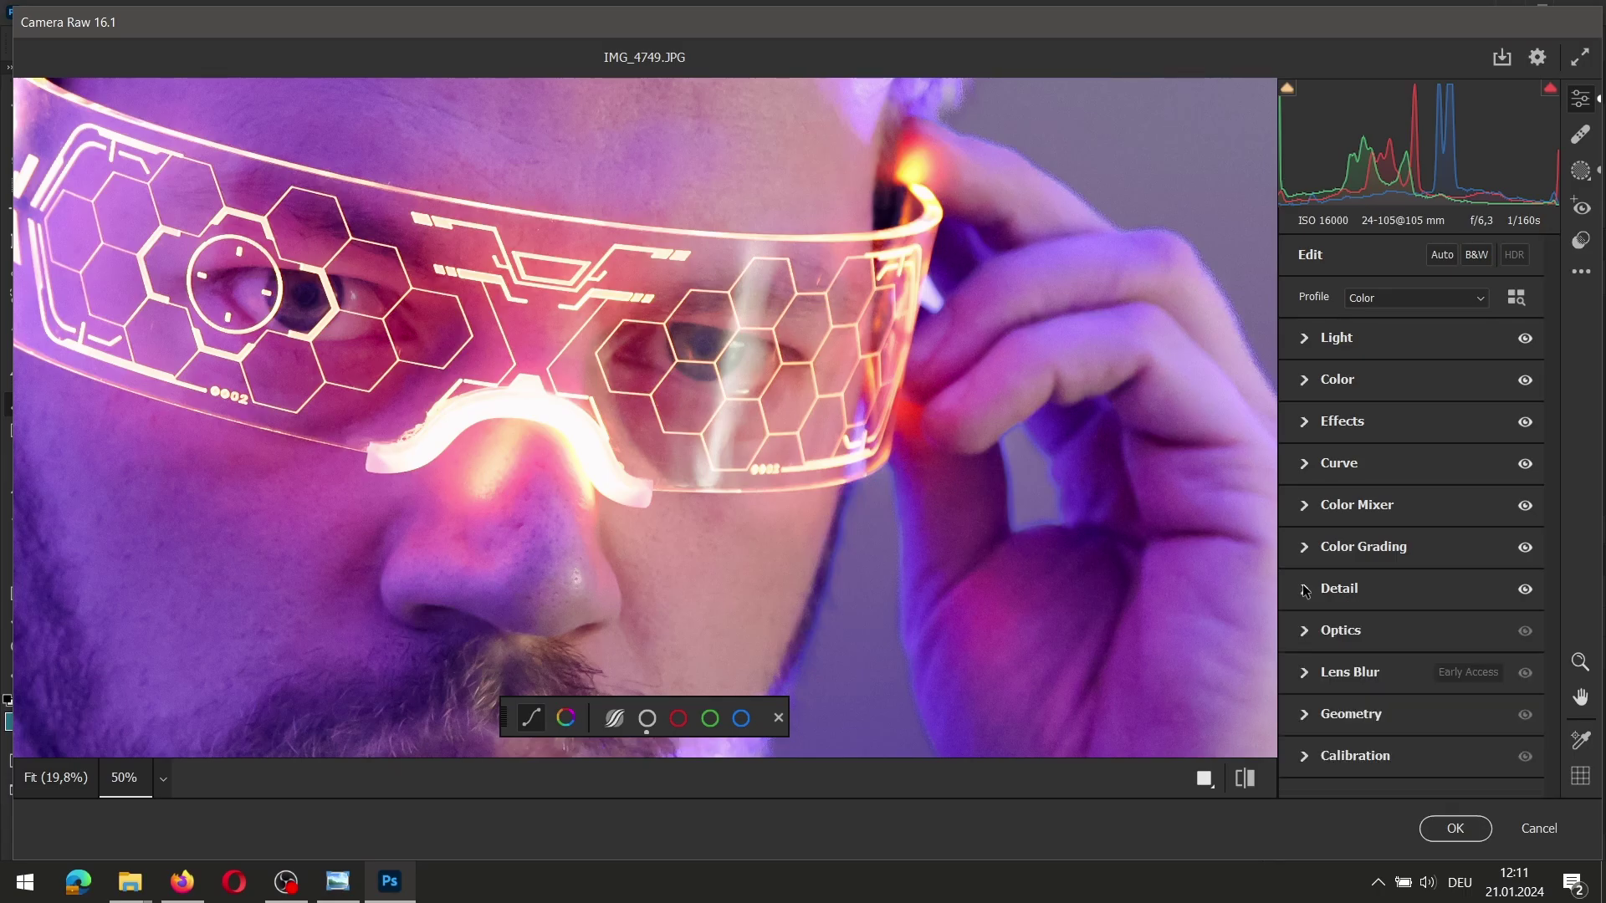
- Try the Optics distortion correction at -100 and +100 on the whole portrait, and reset it to 0
click(1308, 634)
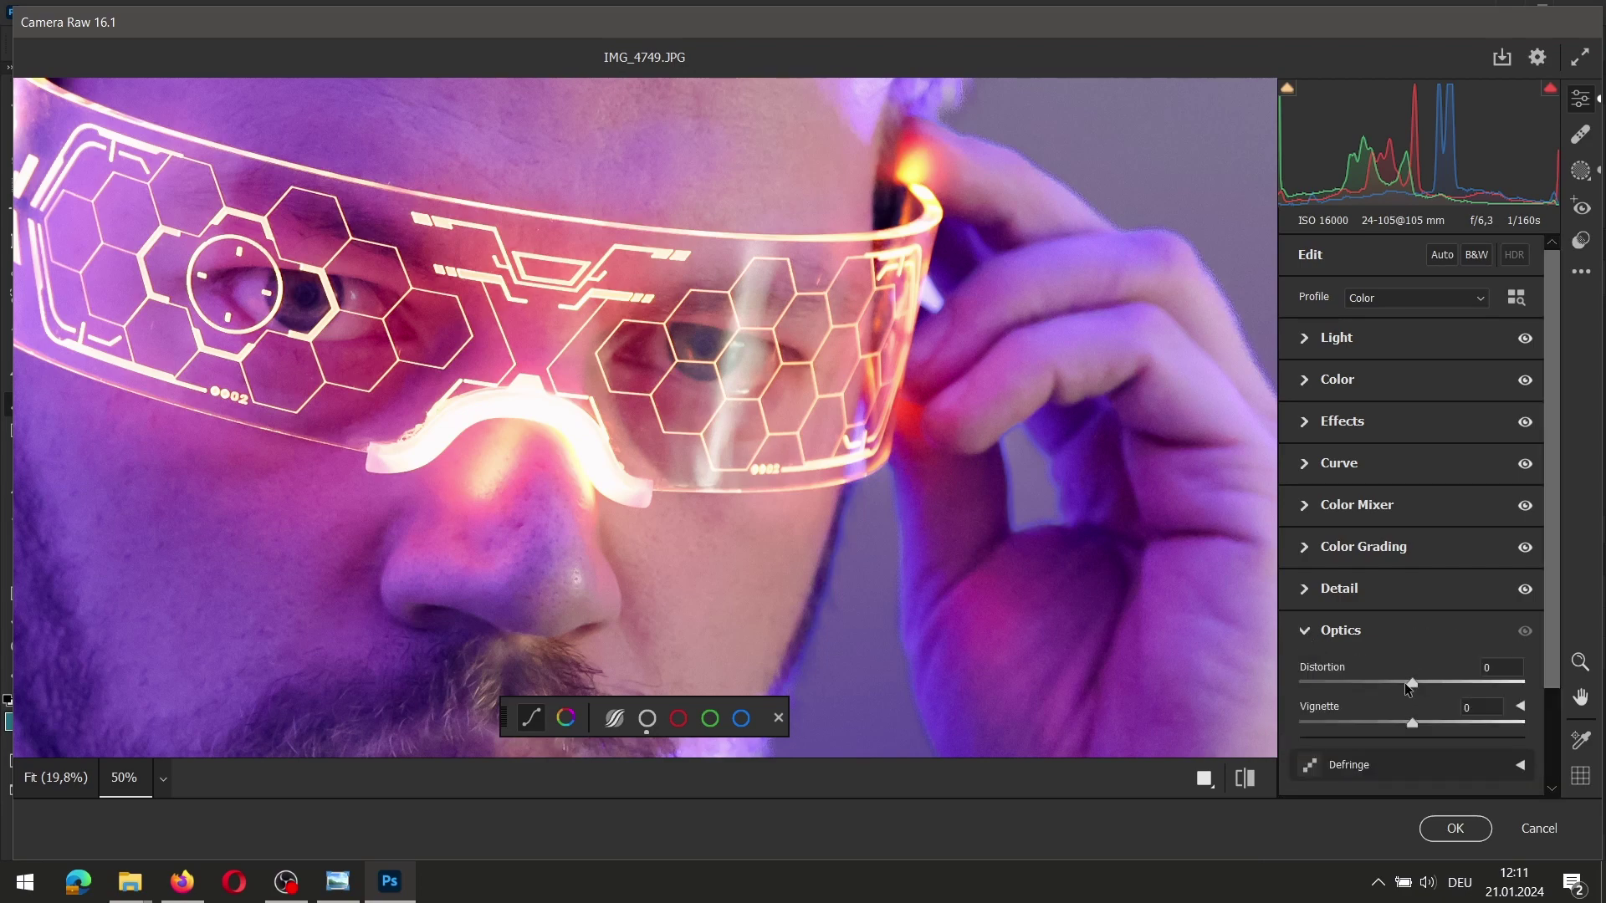
scroll(772, 495, down, 5)
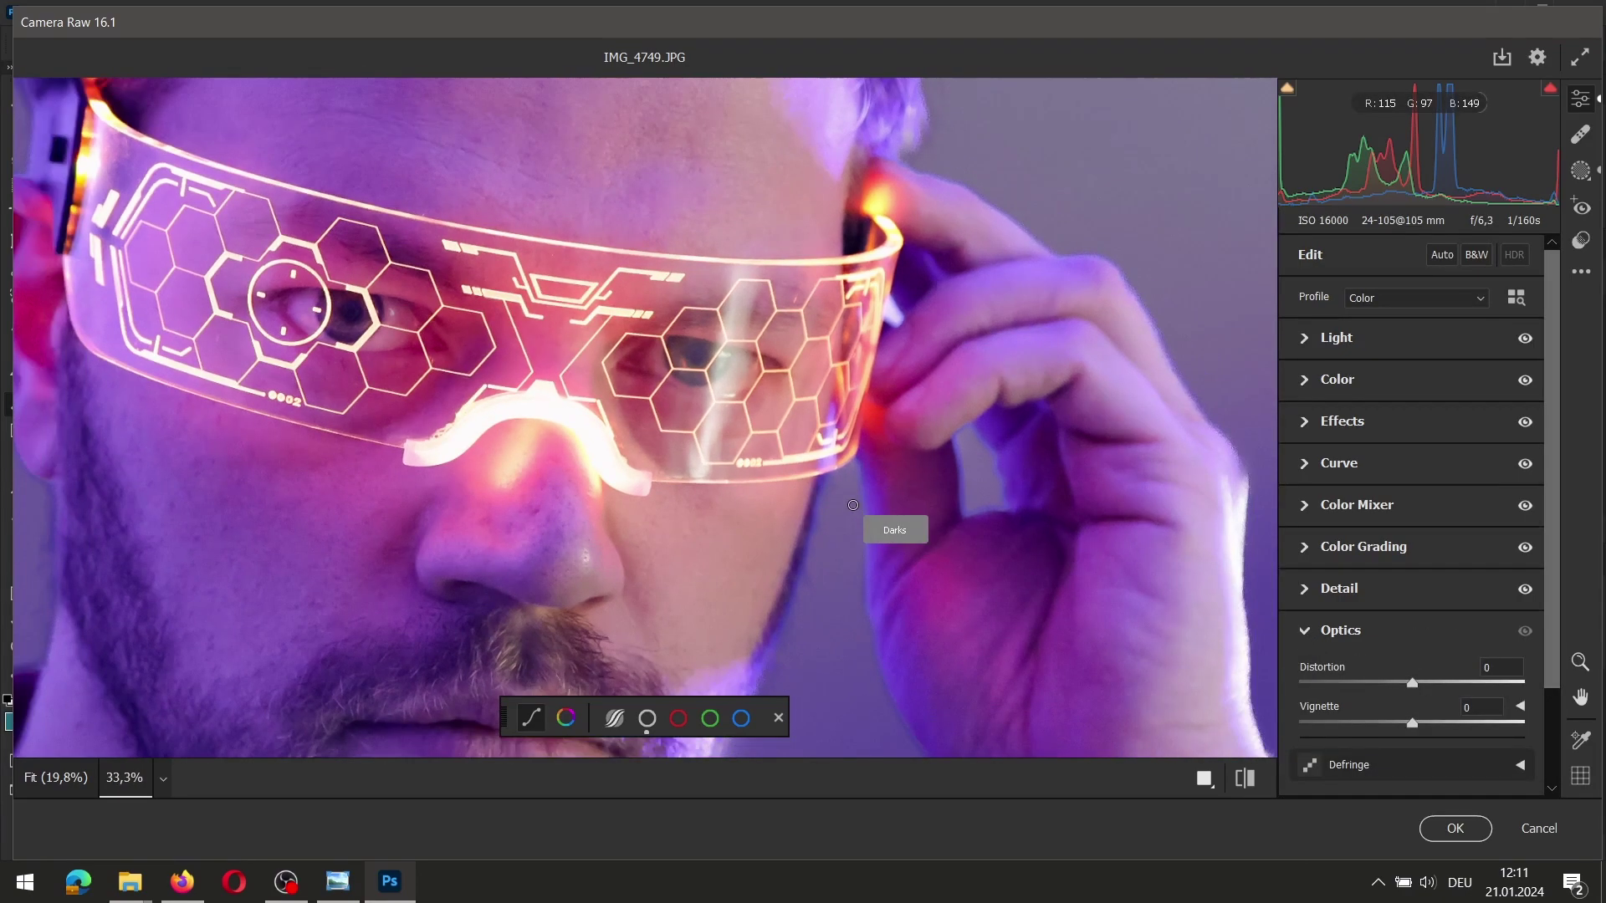
scroll(792, 489, down, 3)
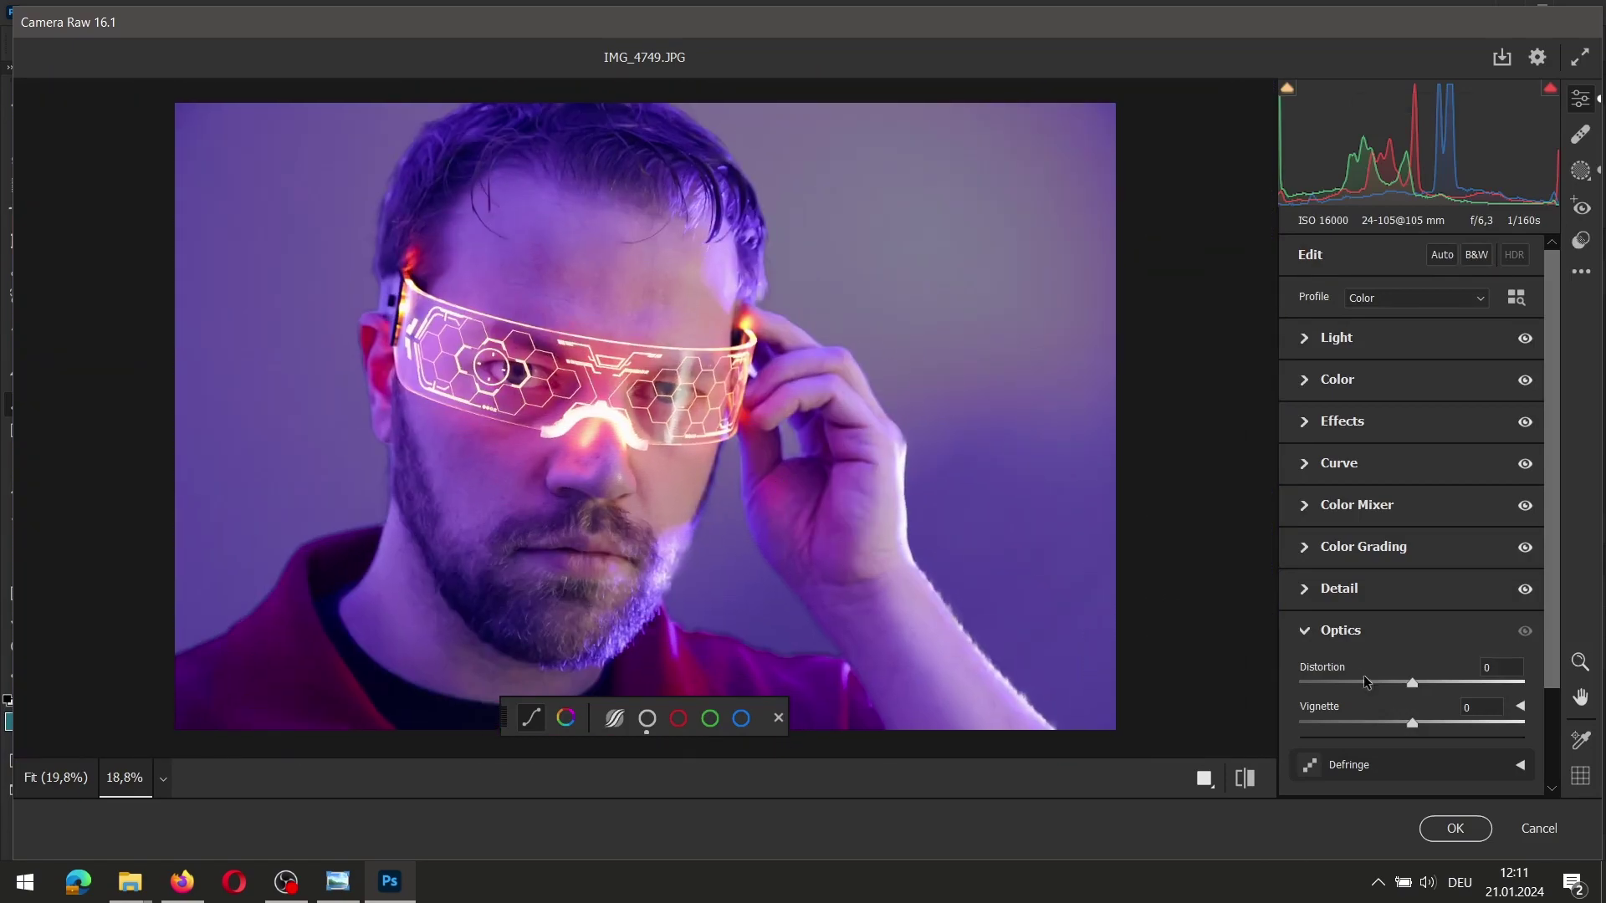
drag(1412, 683, 1266, 689)
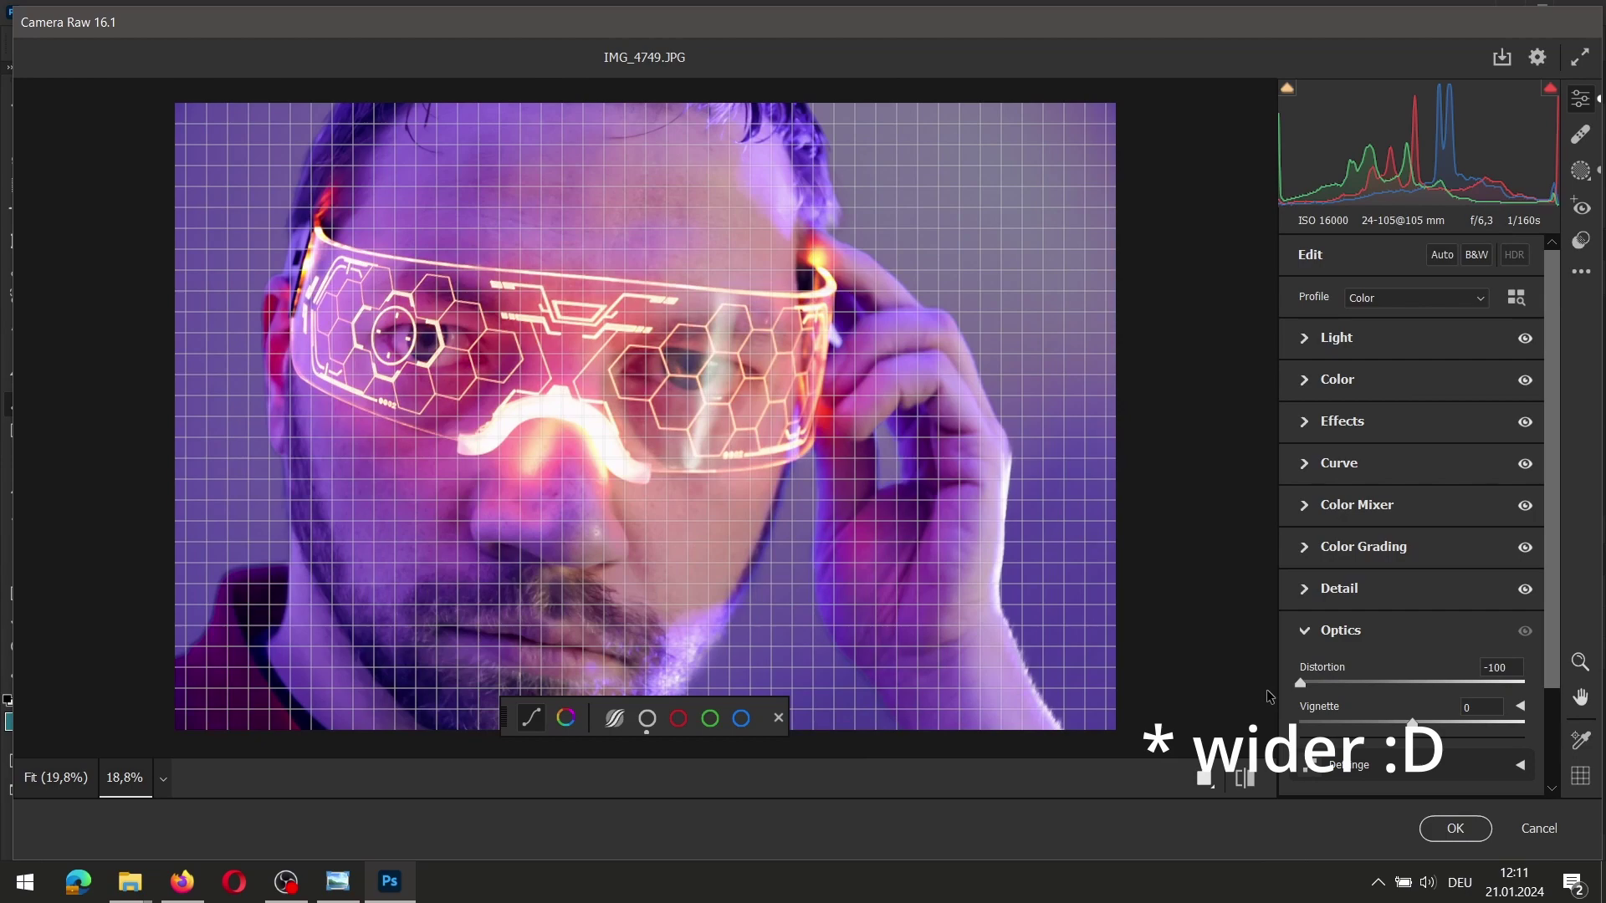
drag(1267, 689, 1552, 682)
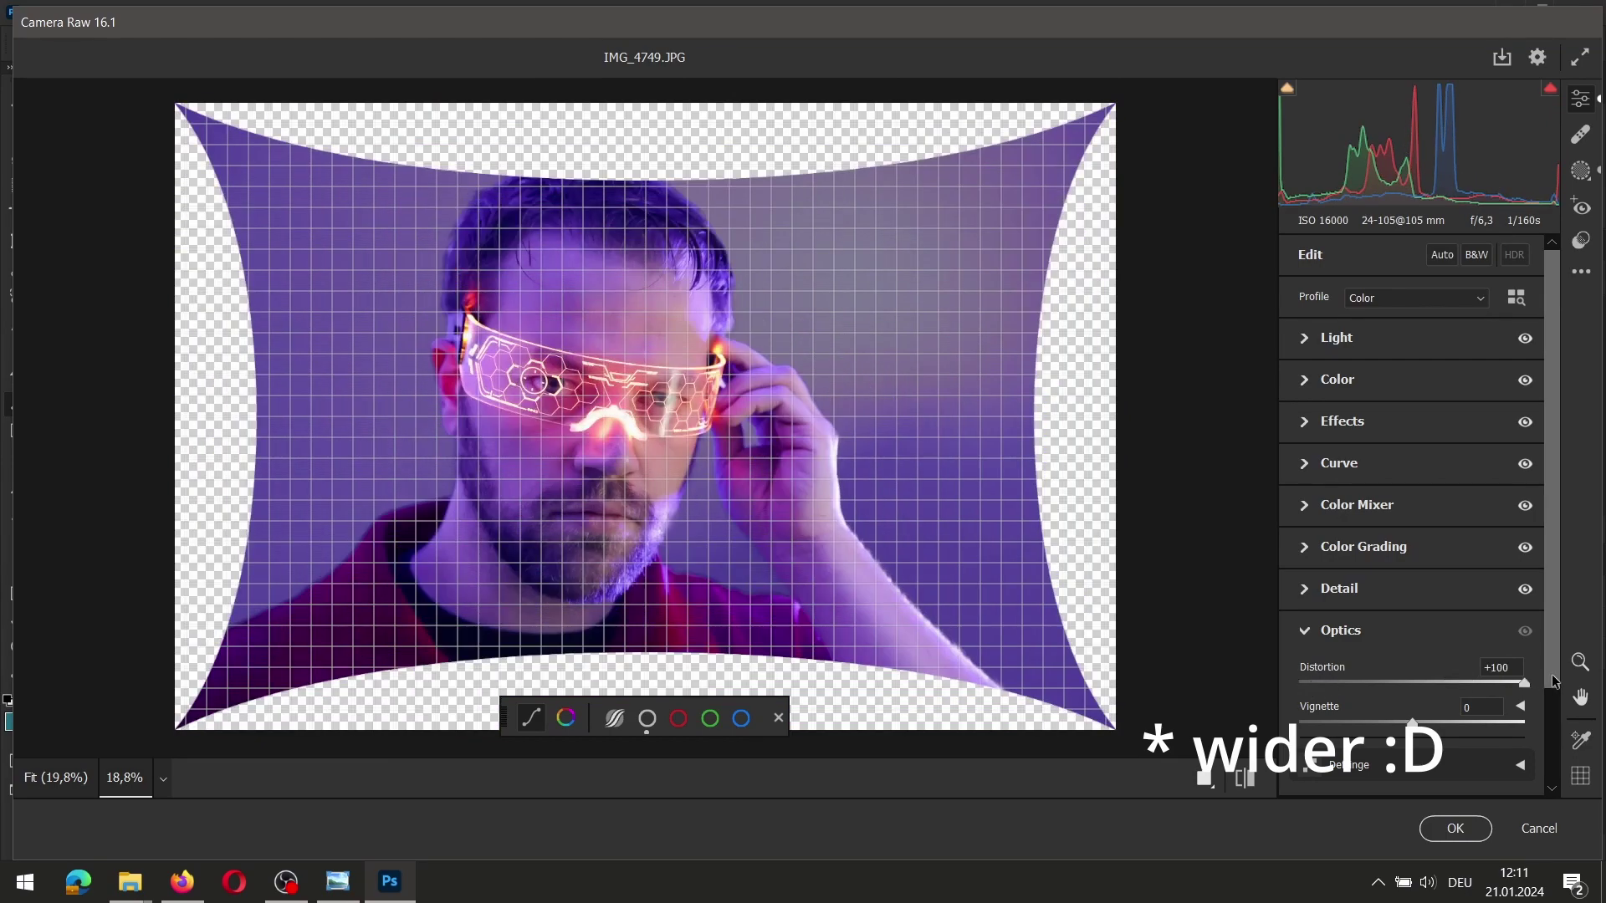
drag(1552, 682, 1420, 694)
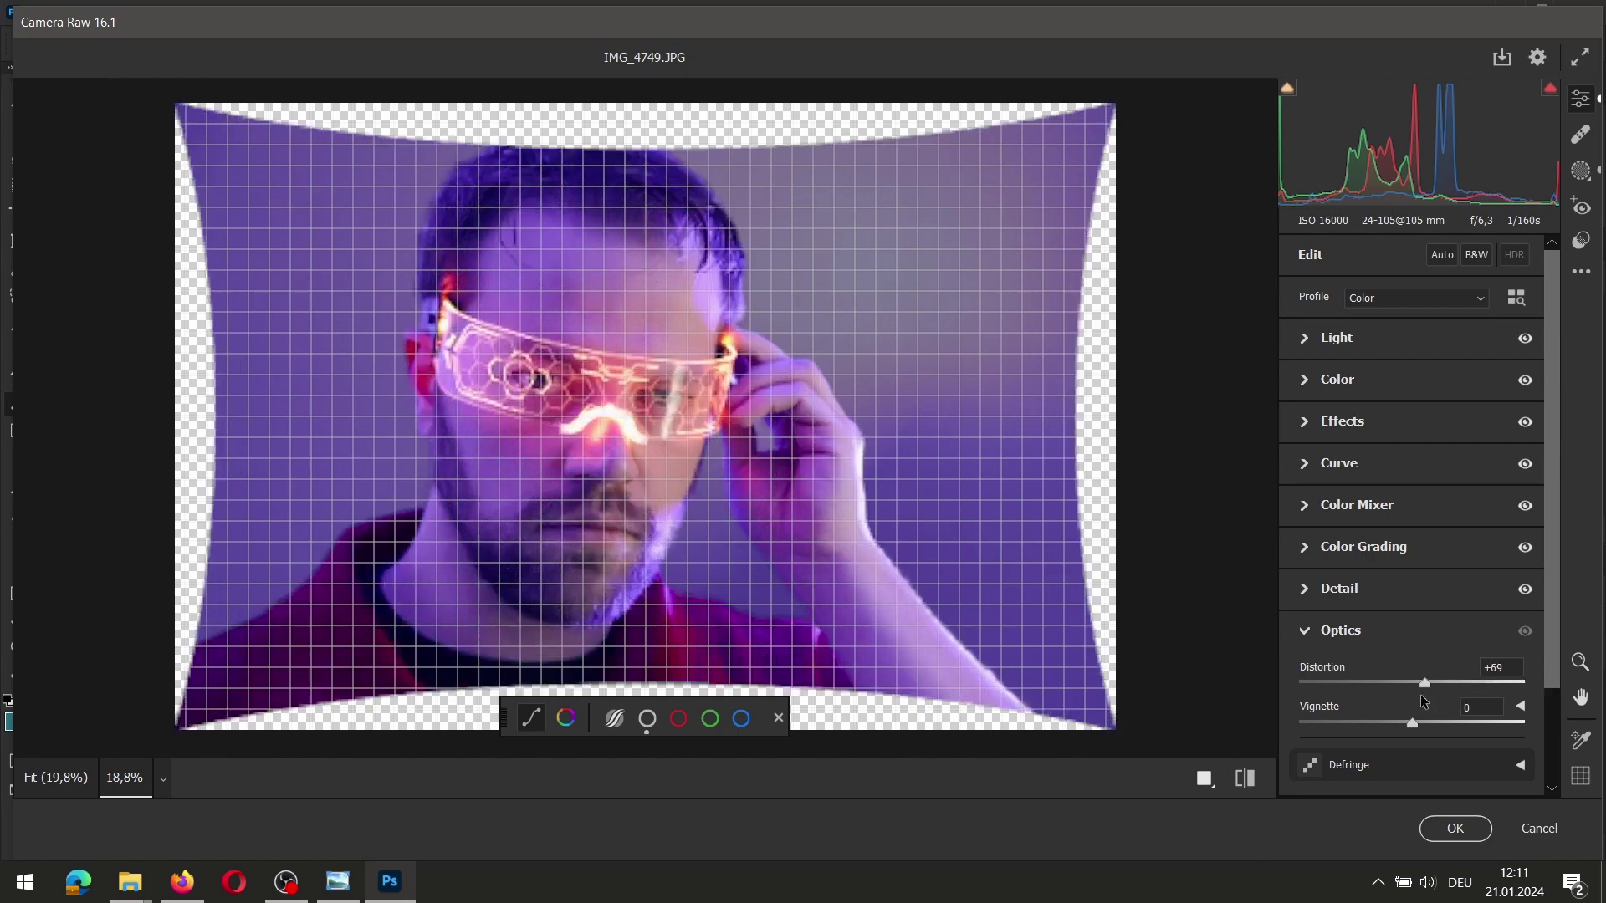
click(1495, 669)
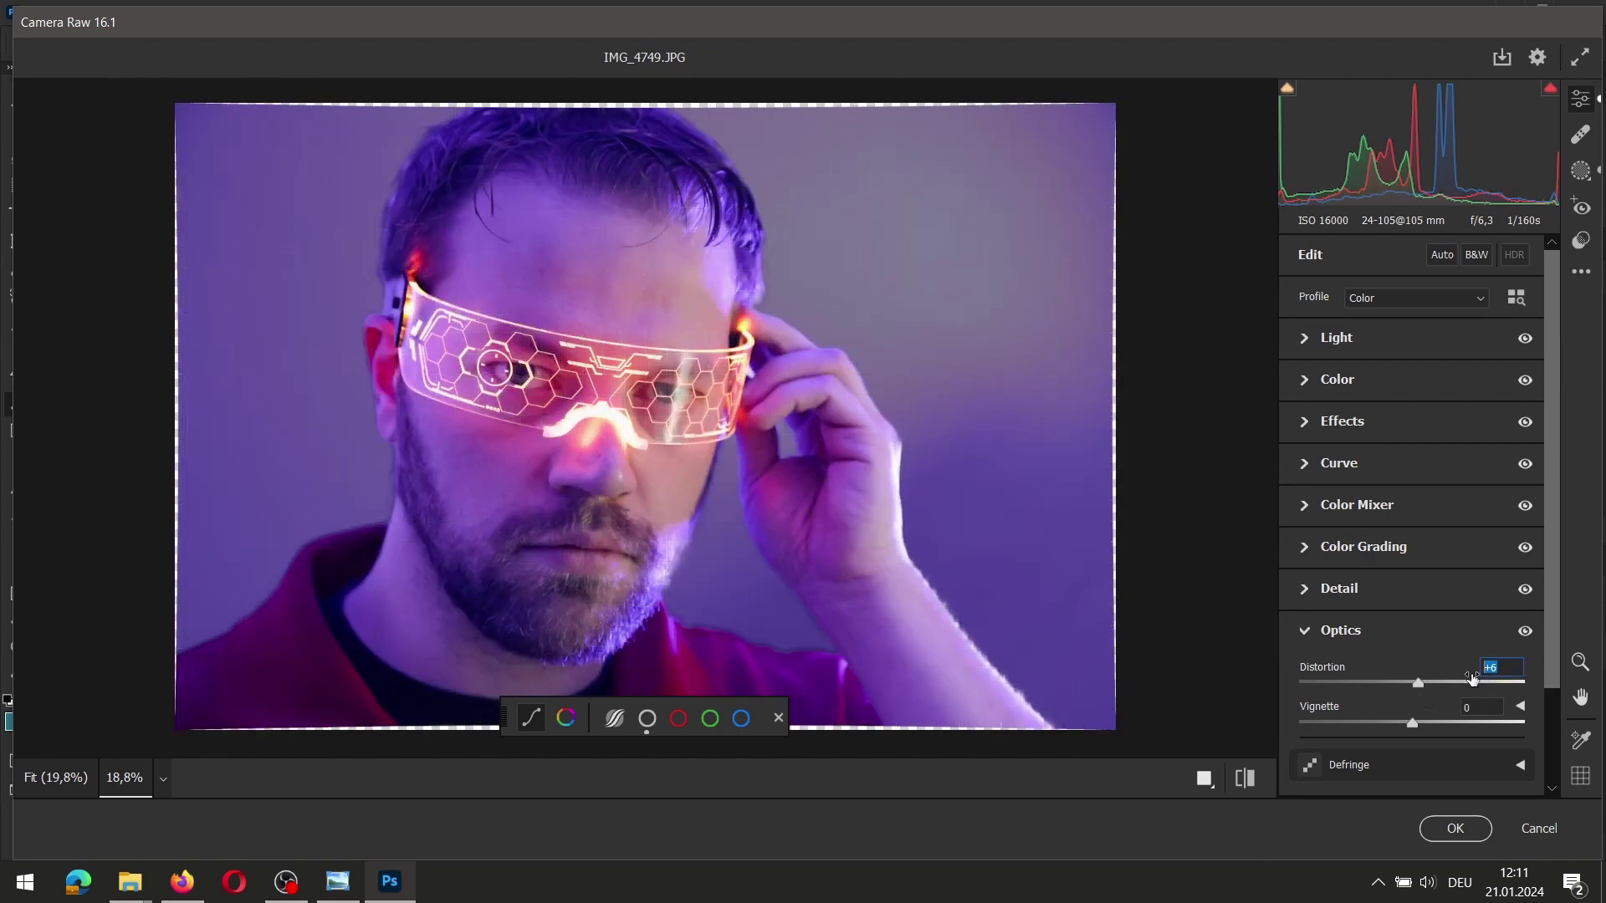
text(0)
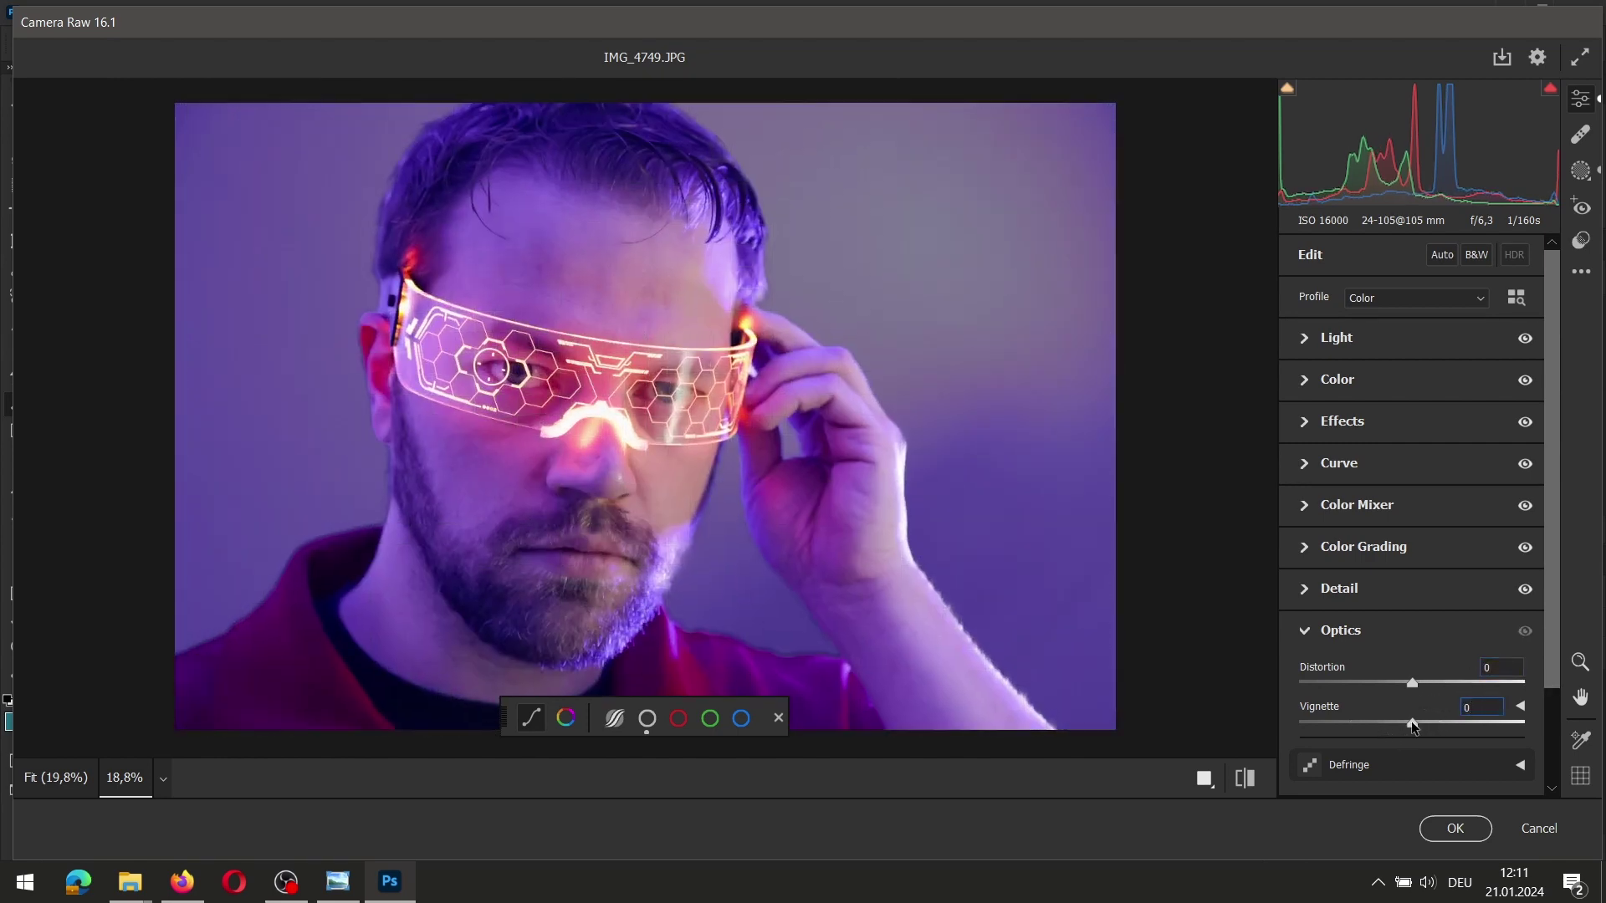
- Darken the image corners with an Optics vignette of -40 and apply the Camera Raw filter
drag(1412, 724, 1367, 724)
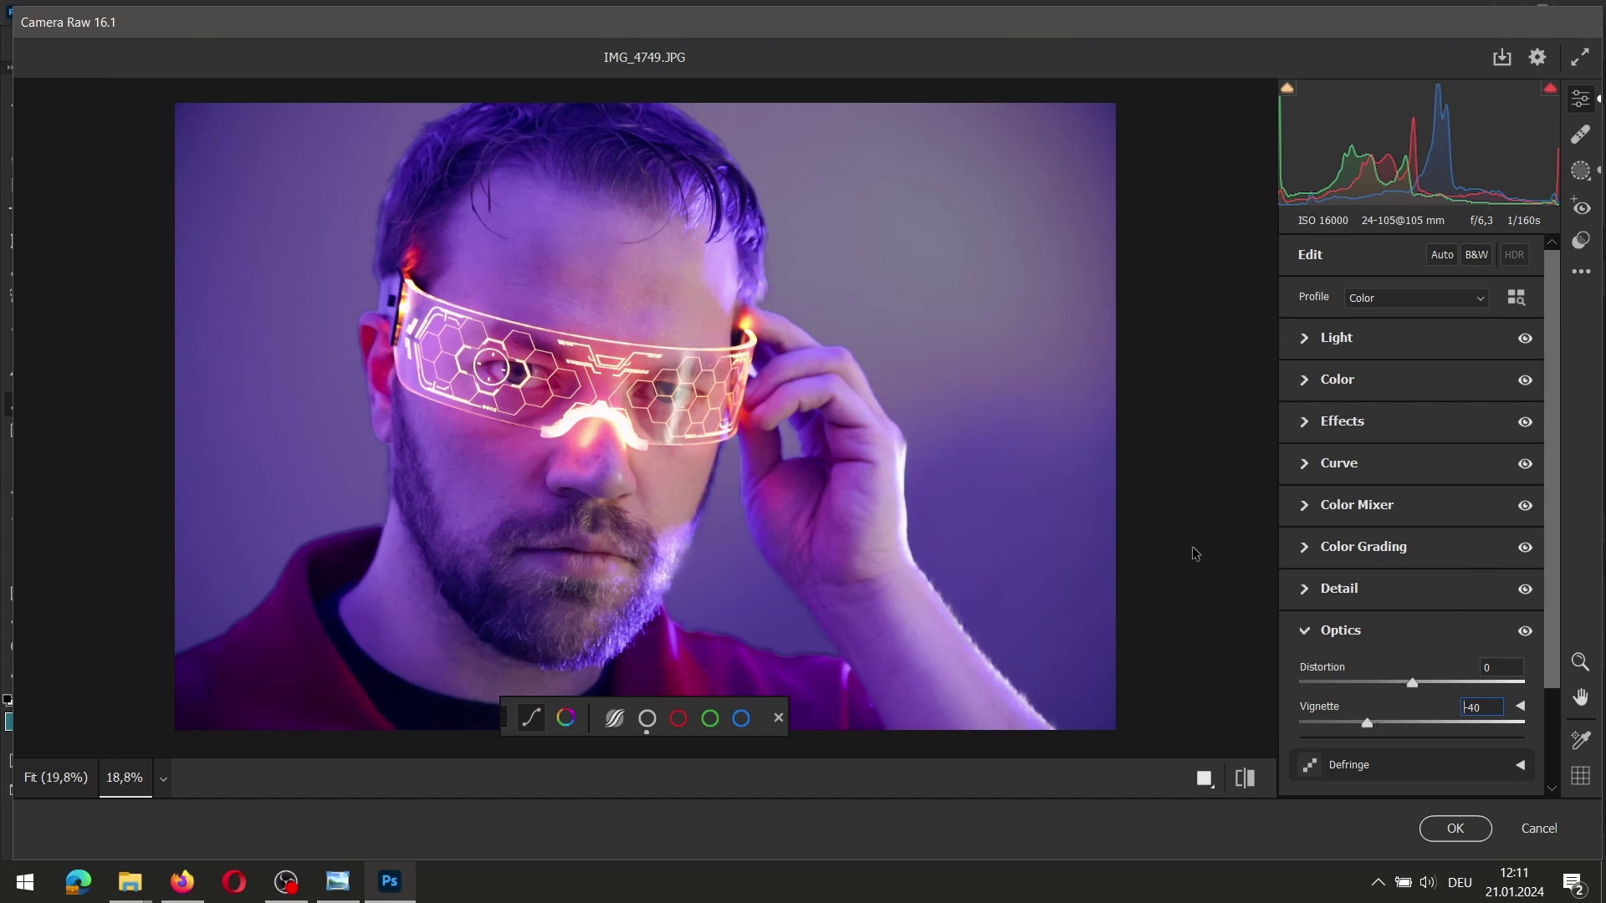
click(1454, 828)
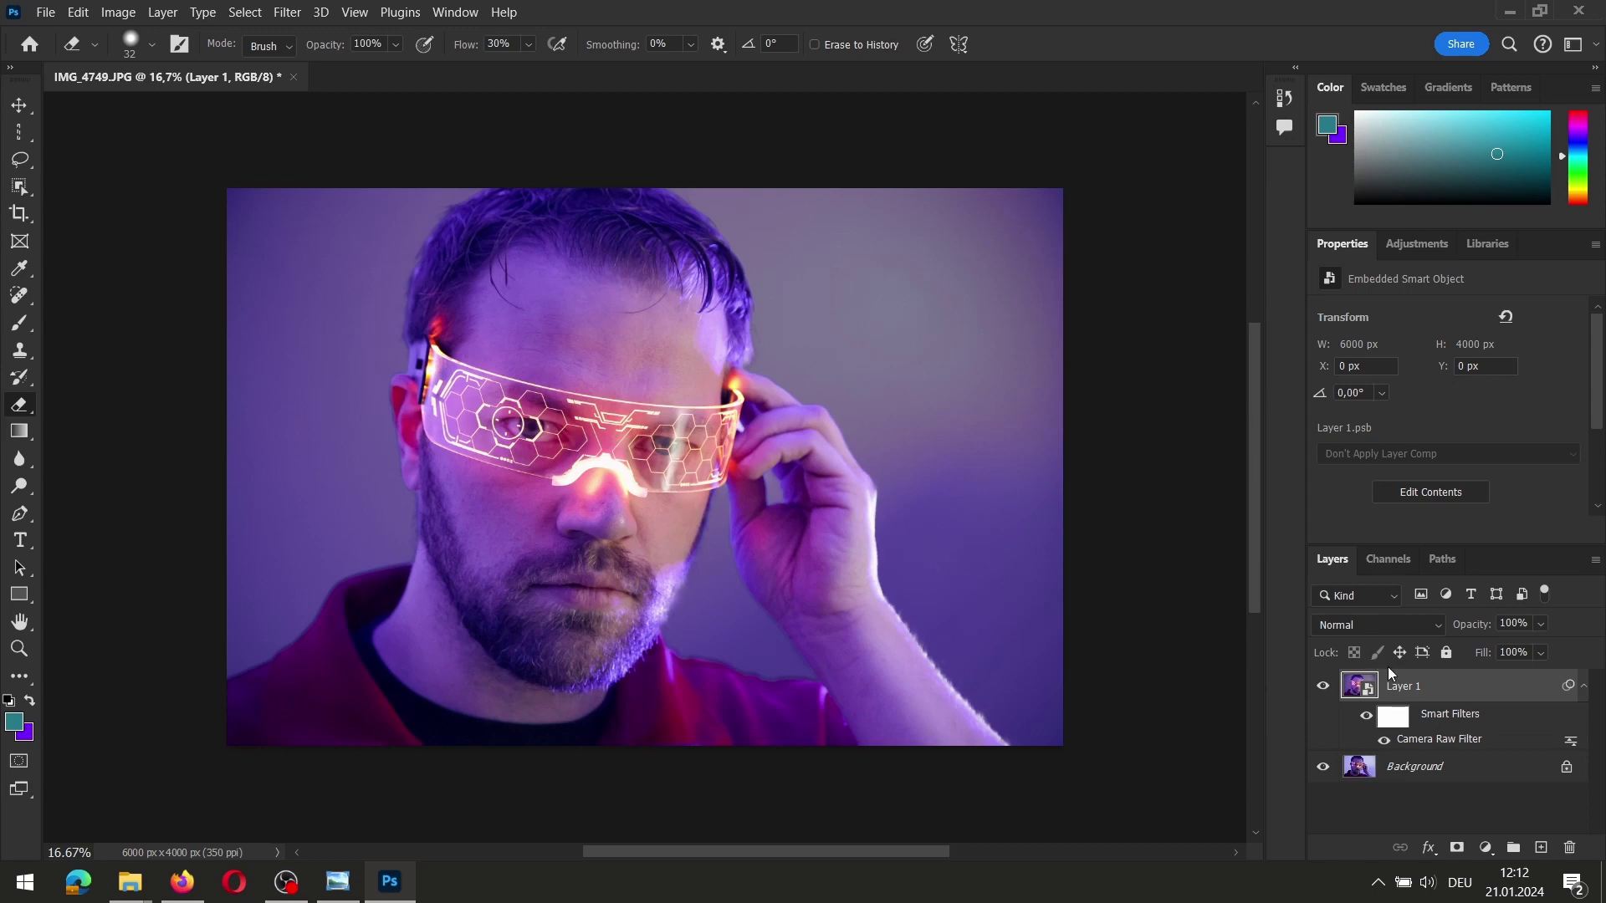
- Toggle the visibility of Layer 1 to compare the graded portrait with the original background layer
click(1323, 688)
click(1323, 687)
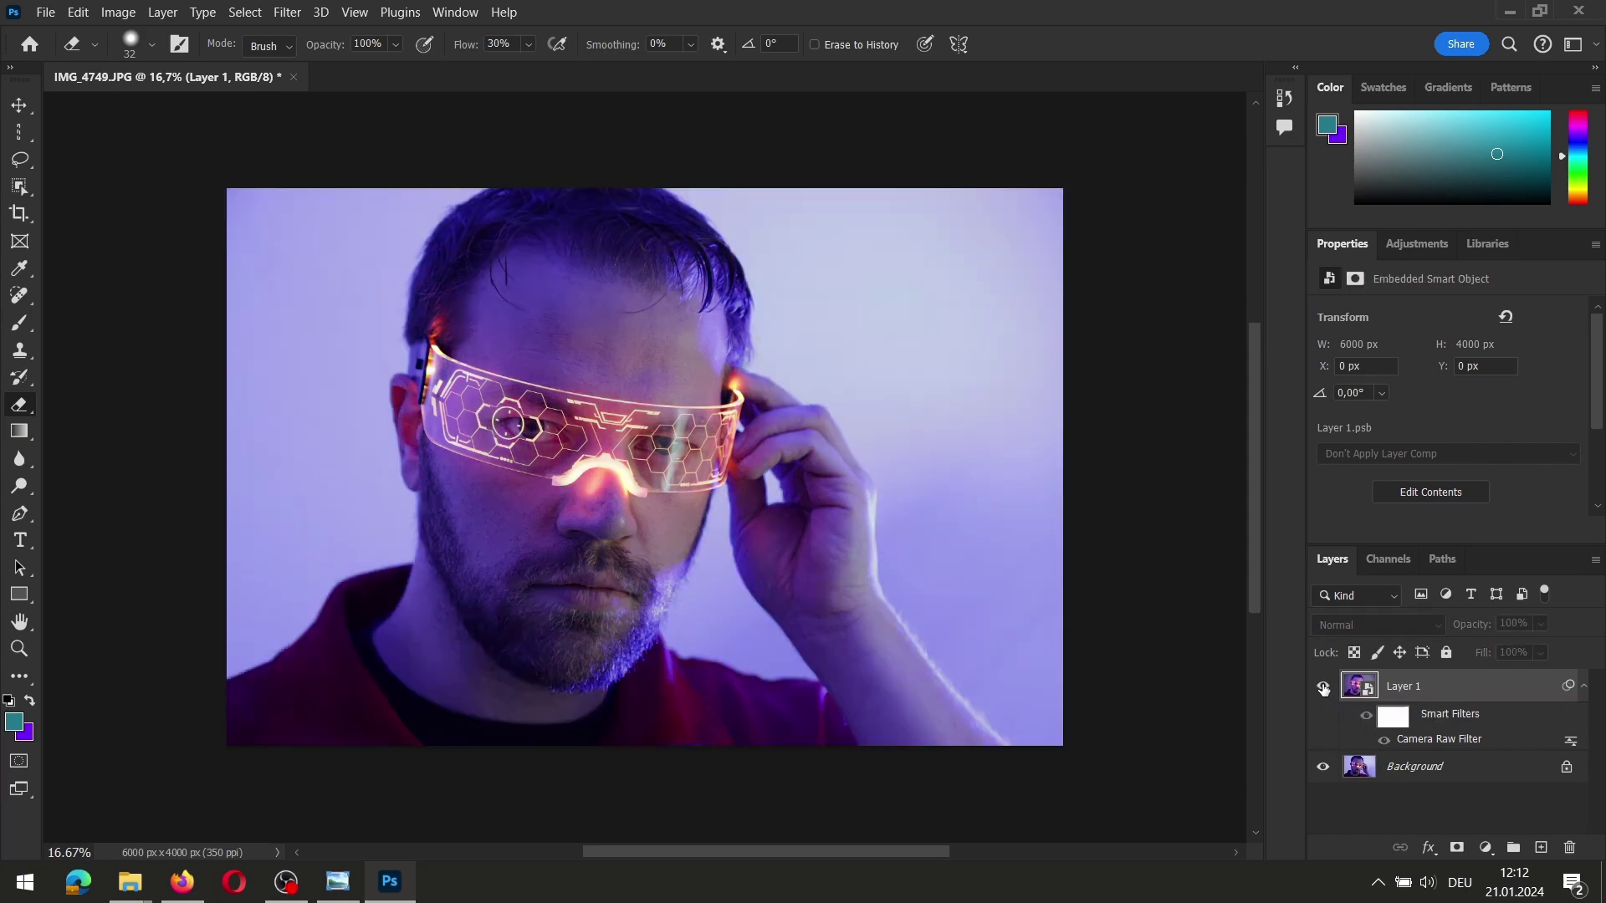